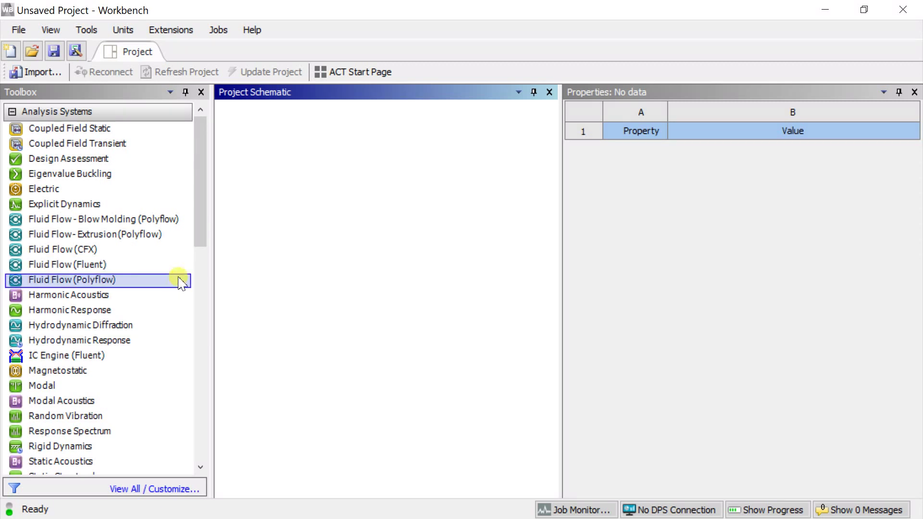
# Add a Fluid Flow (Fluent) analysis system to the project schematic and set its geometry analysis type to 2D.
pyautogui.moveTo(124, 266); pyautogui.dragTo(308, 189)
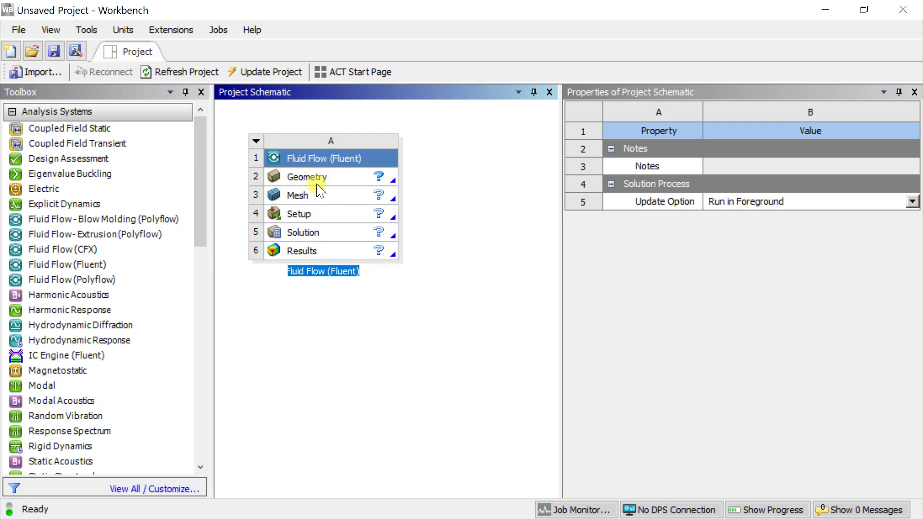
pyautogui.click(322, 183)
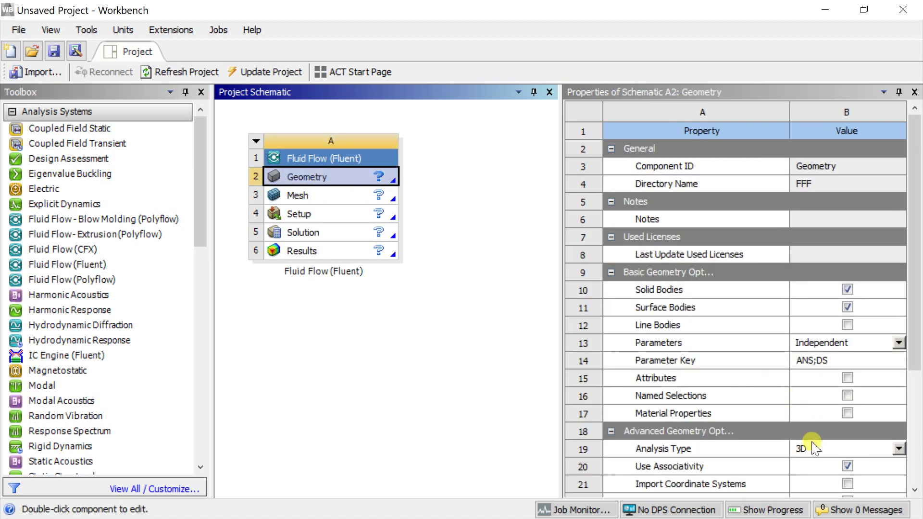
pyautogui.scroll(-3, 800, 421)
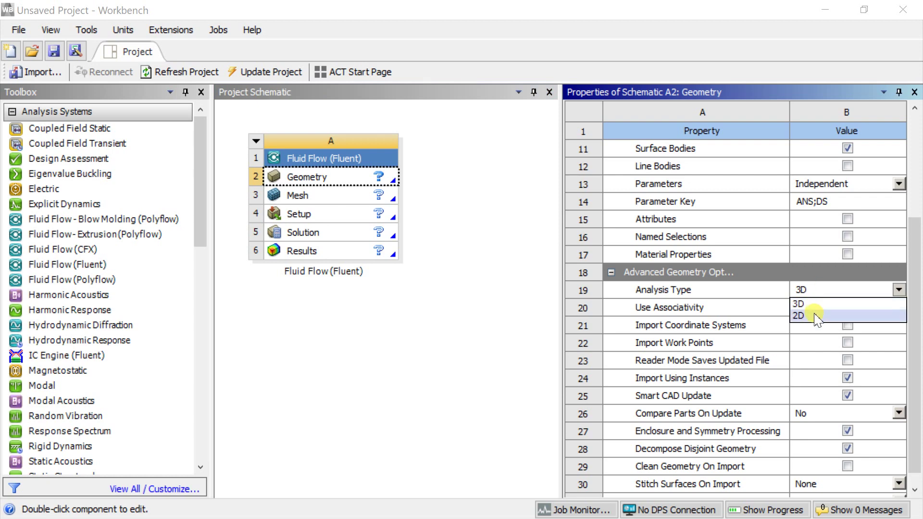
pyautogui.click(816, 314)
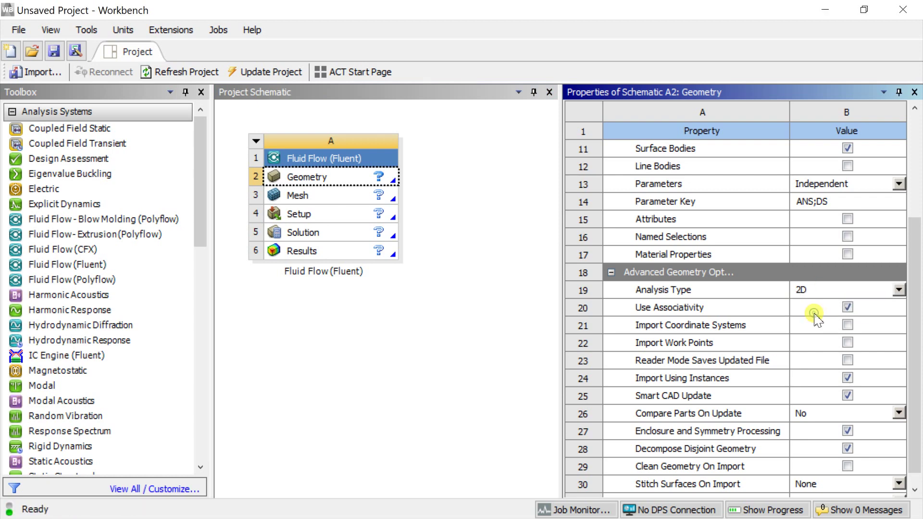
pyautogui.click(345, 180)
pyautogui.scroll(4, 724, 305)
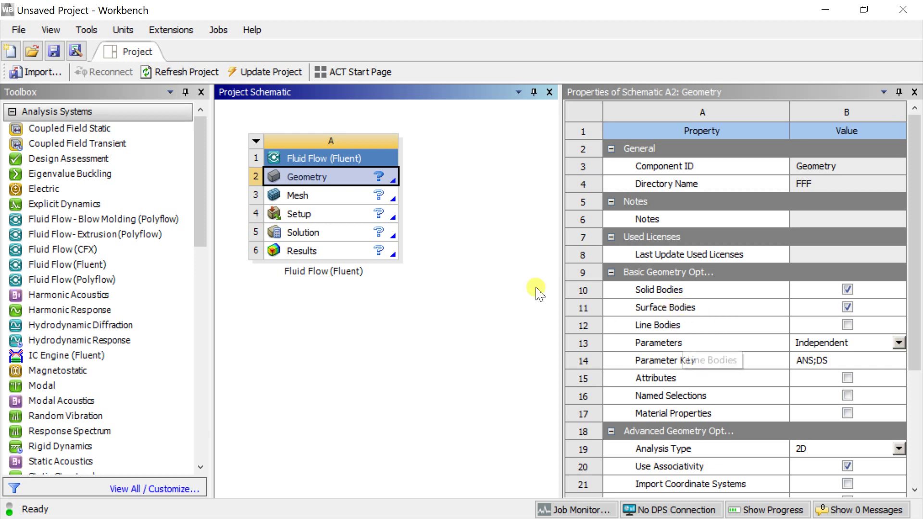
# Create a new DesignModeler geometry for the Fluent system and set the length unit to millimeter.
pyautogui.rightClick(356, 181)
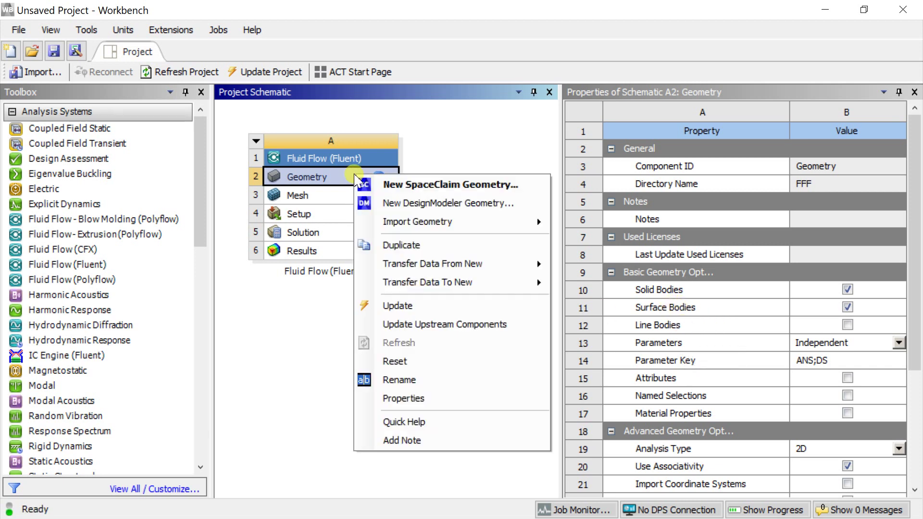
pyautogui.click(401, 204)
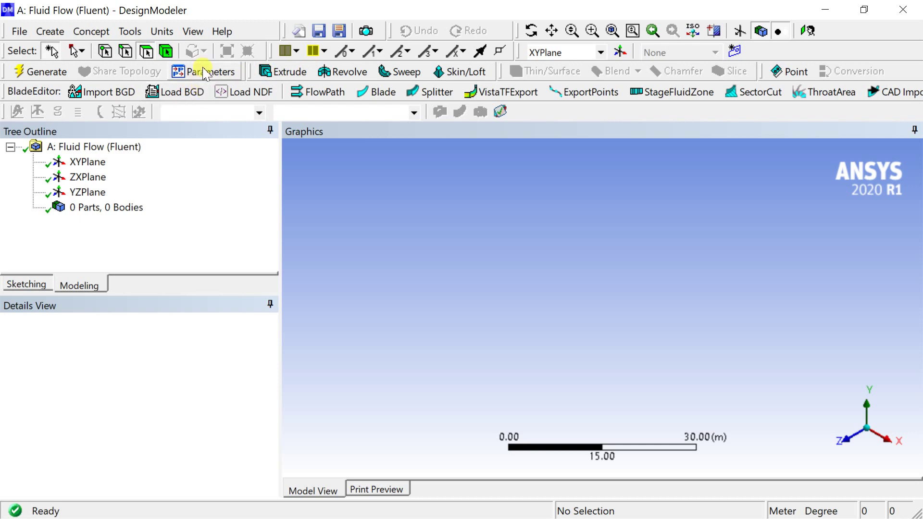
pyautogui.click(162, 32)
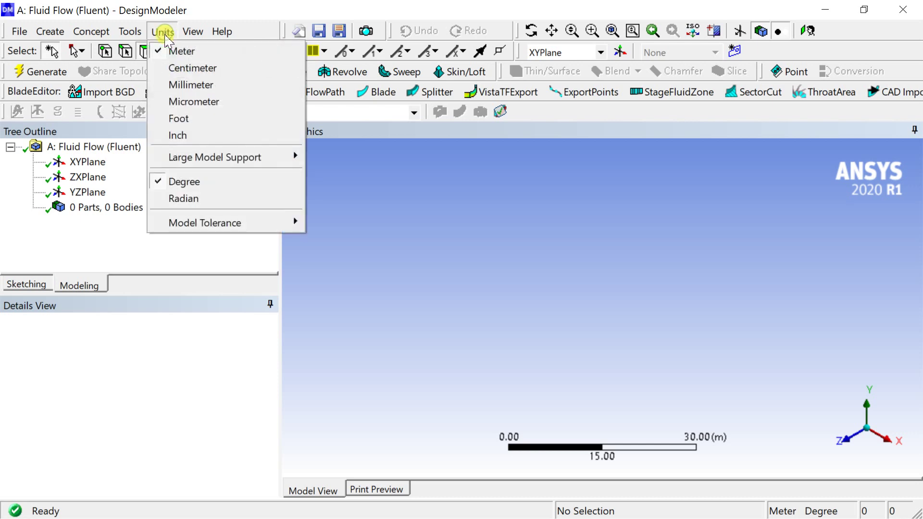
pyautogui.click(172, 86)
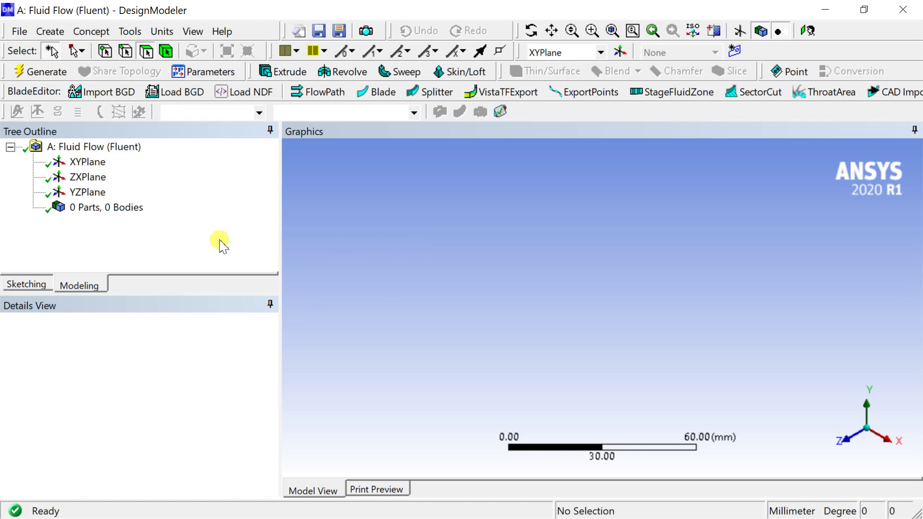
# Sketch two concentric circles centred on the origin of the XYPlane, about 40 mm and 71 mm in diameter.
pyautogui.click(89, 161)
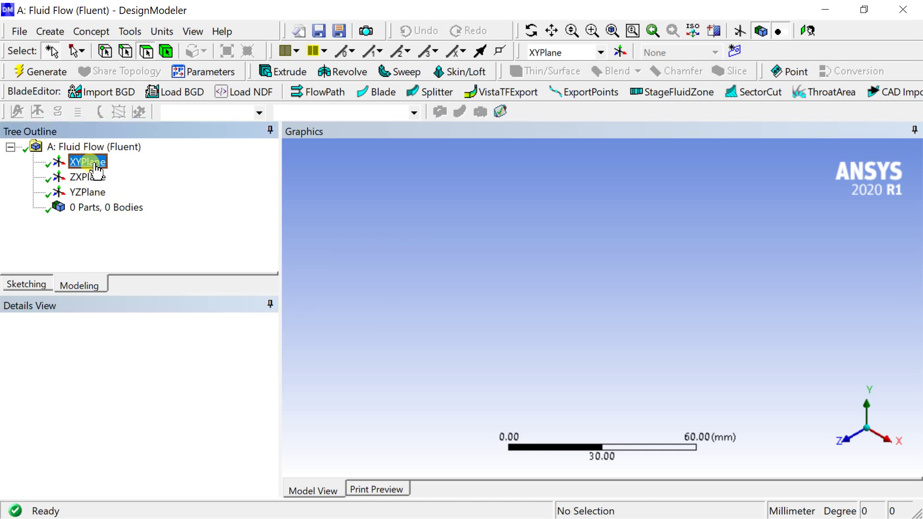
pyautogui.click(858, 427)
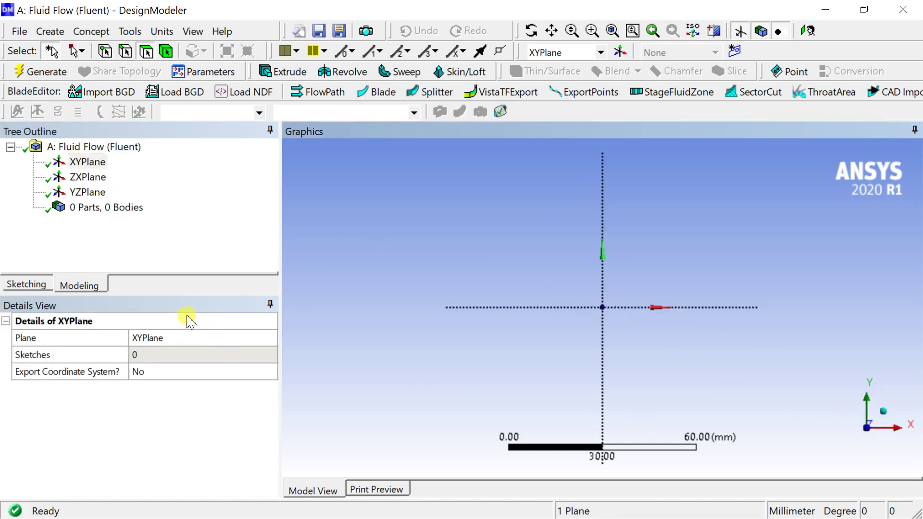
pyautogui.click(22, 284)
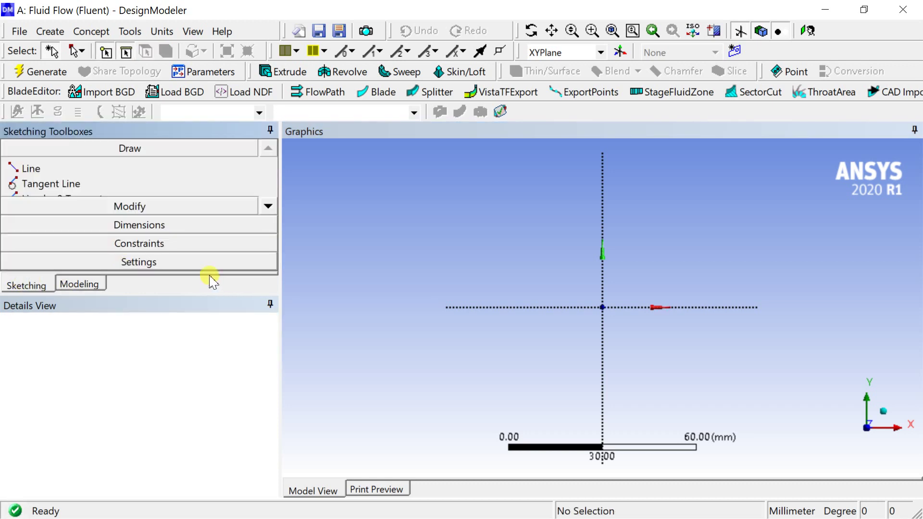
pyautogui.moveTo(205, 295); pyautogui.dragTo(194, 356)
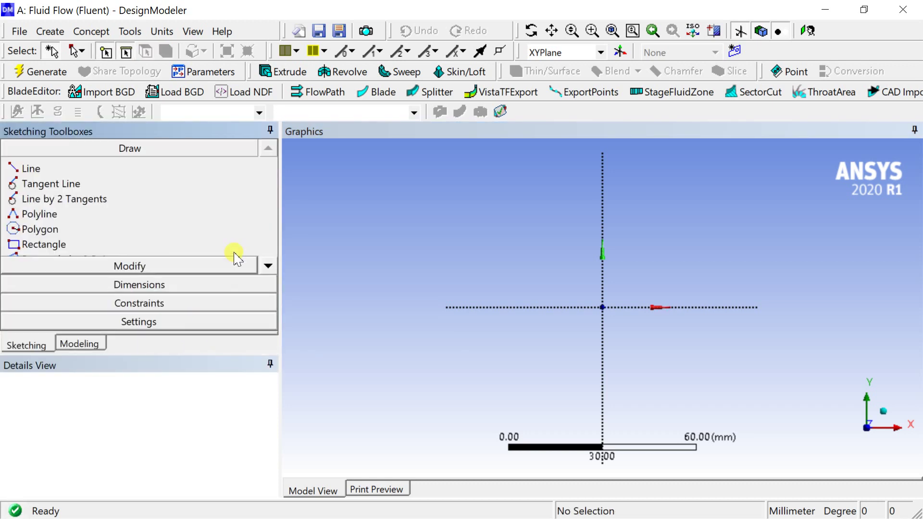
pyautogui.click(268, 265)
pyautogui.click(268, 266)
pyautogui.click(268, 265)
pyautogui.click(268, 265)
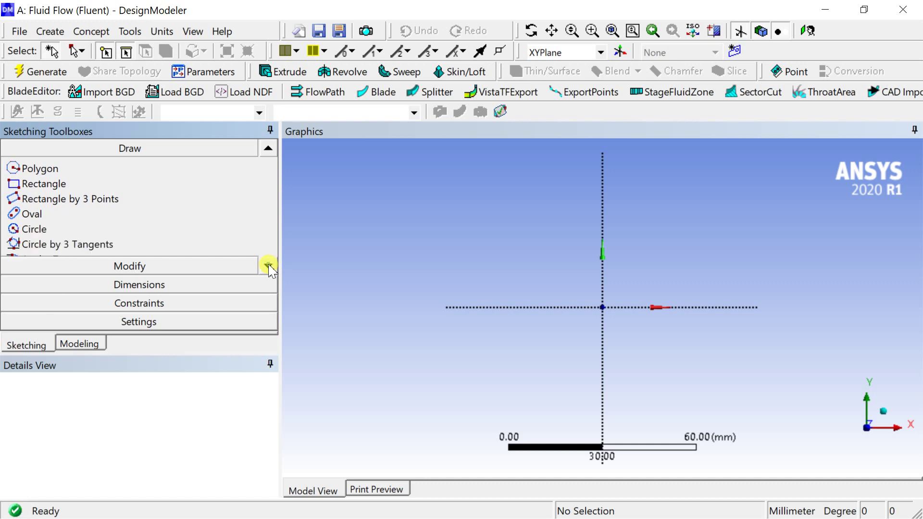
pyautogui.click(61, 231)
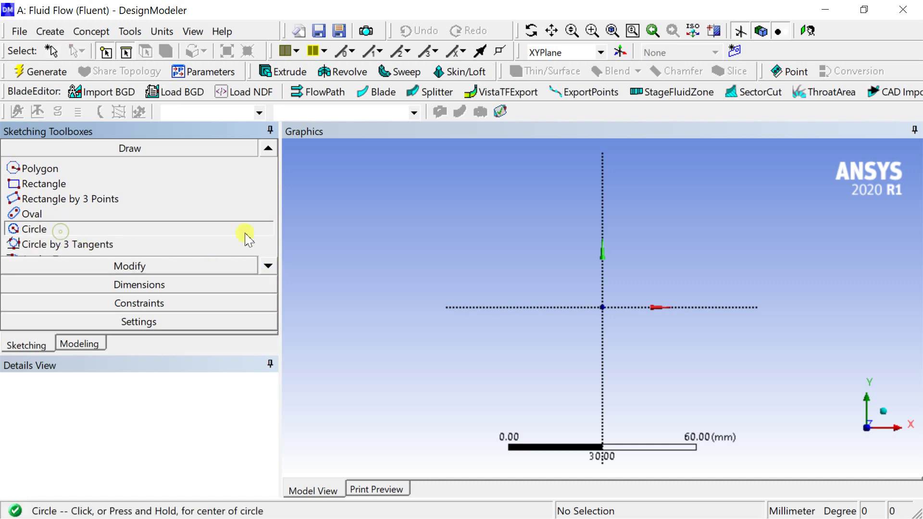
pyautogui.click(601, 307)
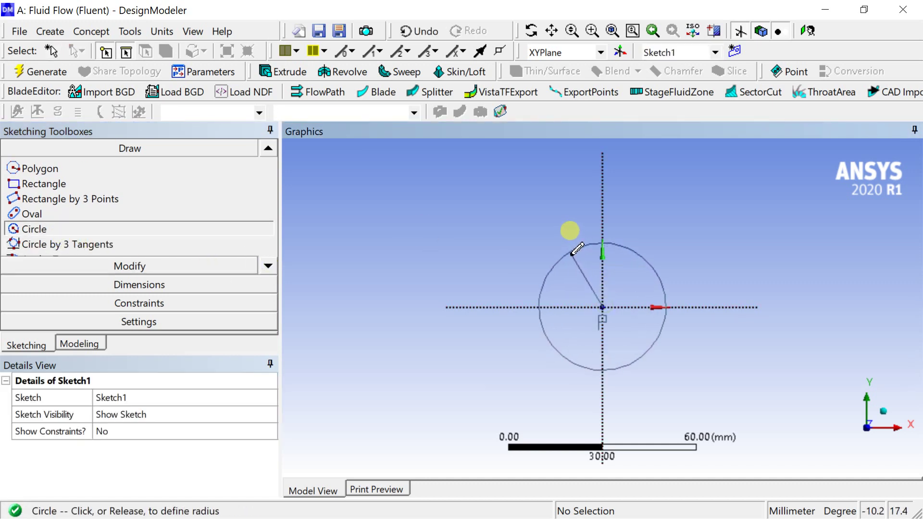
pyautogui.click(571, 253)
pyautogui.click(603, 306)
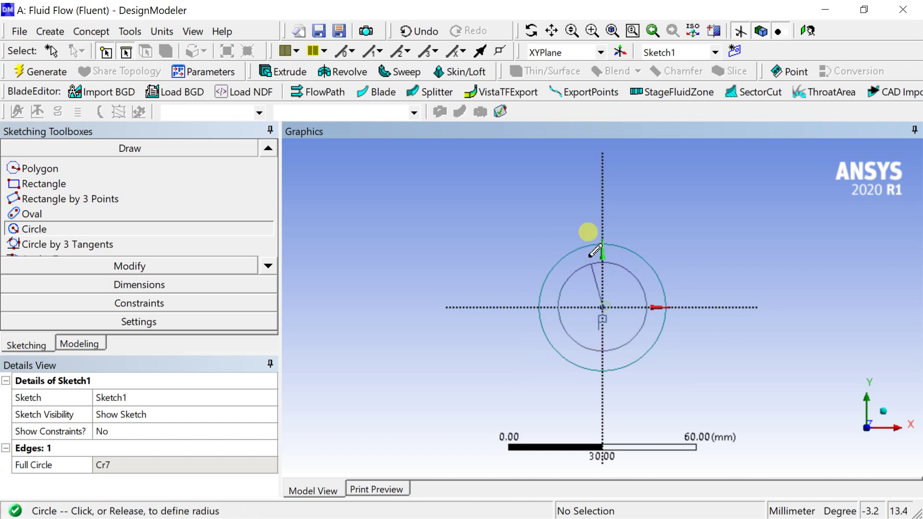
pyautogui.click(536, 220)
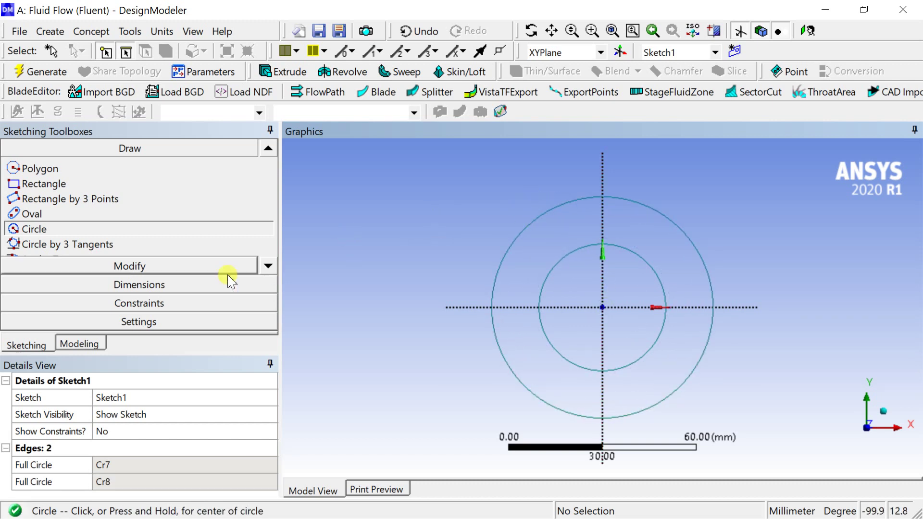
# Dimension the diameters of the inner circle and the outer circle.
pyautogui.click(172, 288)
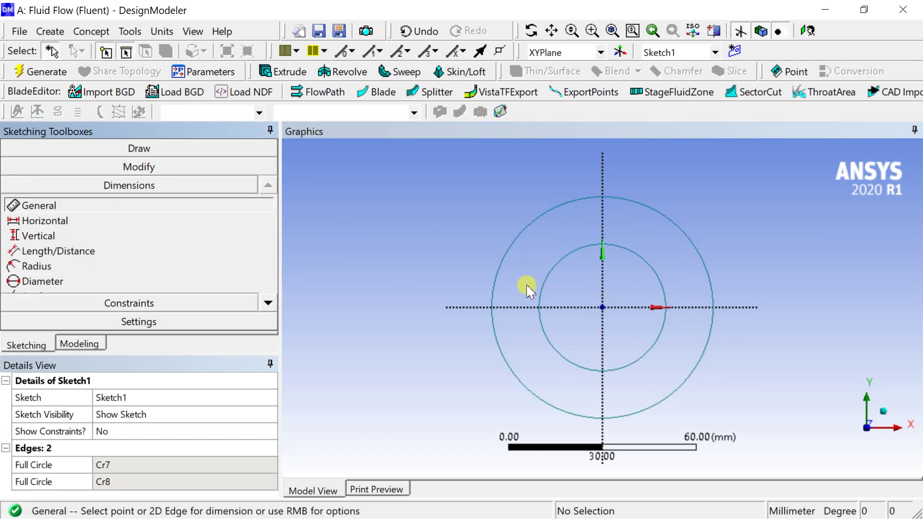
pyautogui.click(551, 273)
pyautogui.click(431, 210)
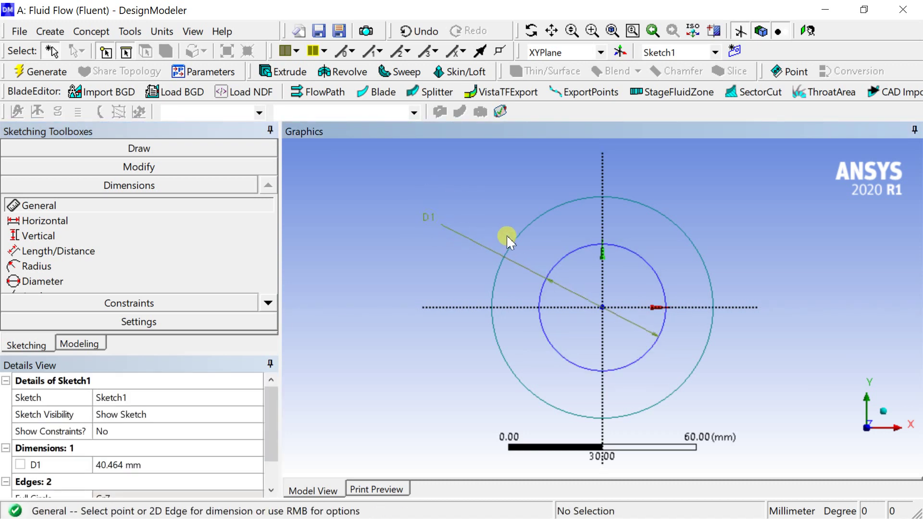
pyautogui.click(517, 238)
pyautogui.click(460, 165)
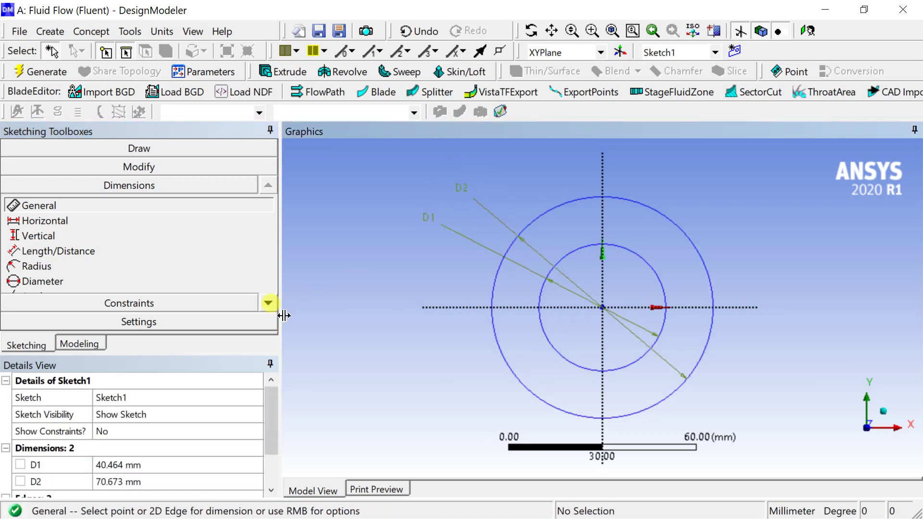
# Set the circle diameter D1 to 240 mm and D2 to 140 mm.
pyautogui.moveTo(177, 355); pyautogui.dragTo(190, 283)
pyautogui.click(165, 395)
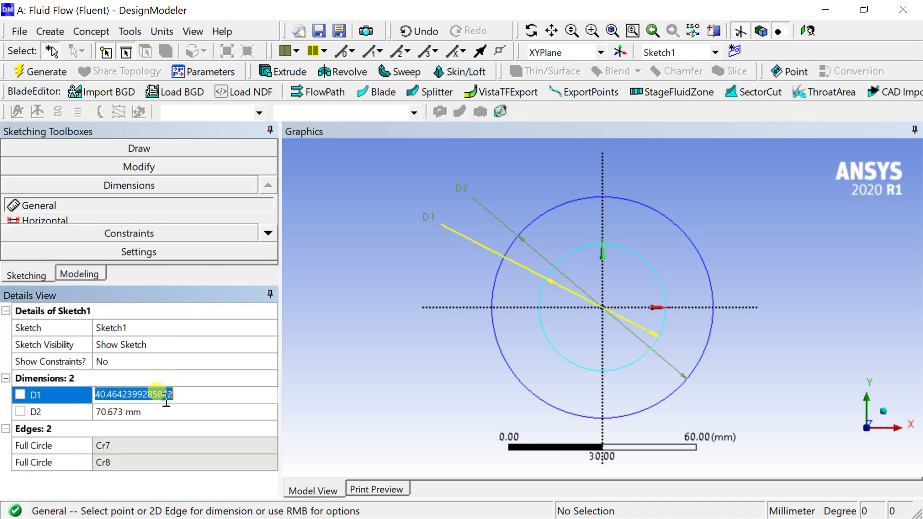
pyautogui.write('24')
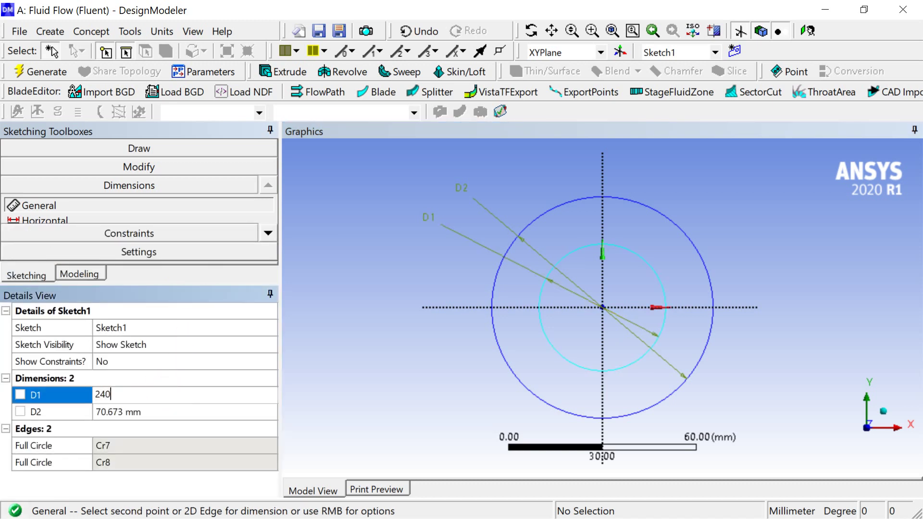
pyautogui.write('0')
pyautogui.press('Return')
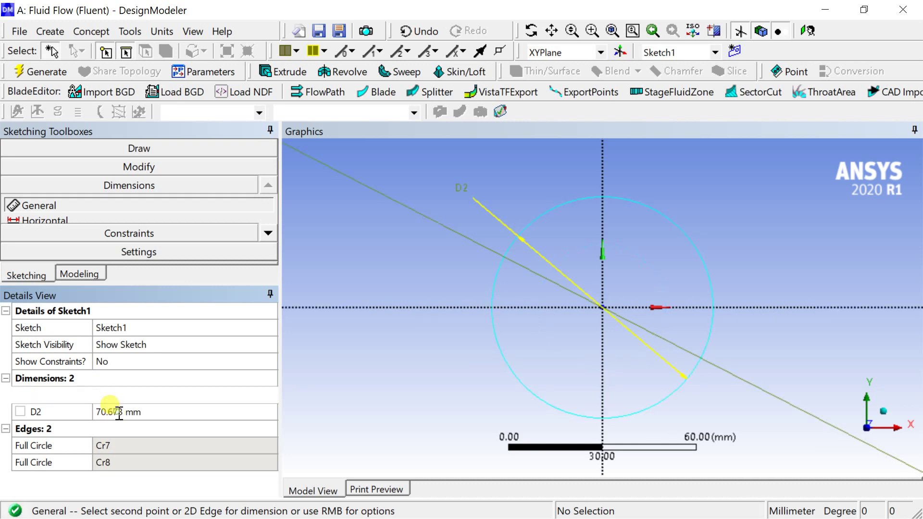
pyautogui.click(114, 412)
pyautogui.write('140')
pyautogui.press('Return')
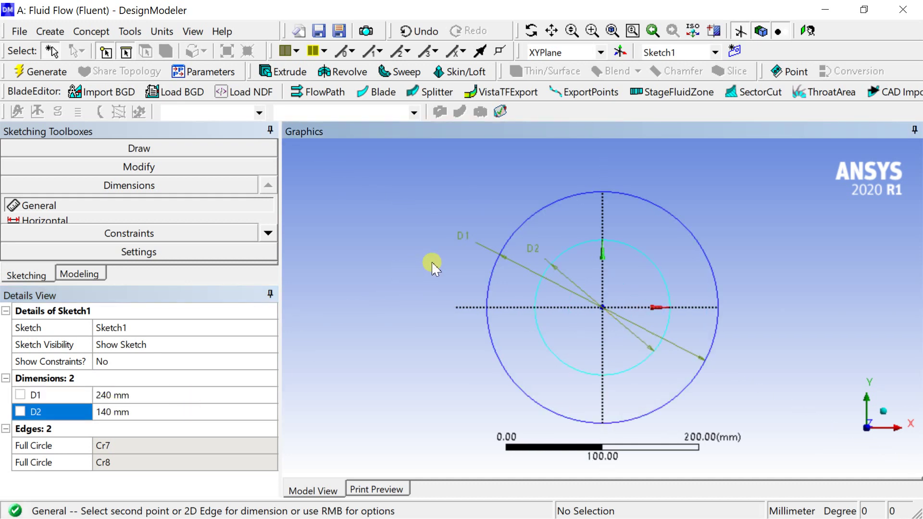
# Generate a surface from the two-circle sketch with Surfaces From Sketches, using the Add Material operation.
pyautogui.click(78, 35)
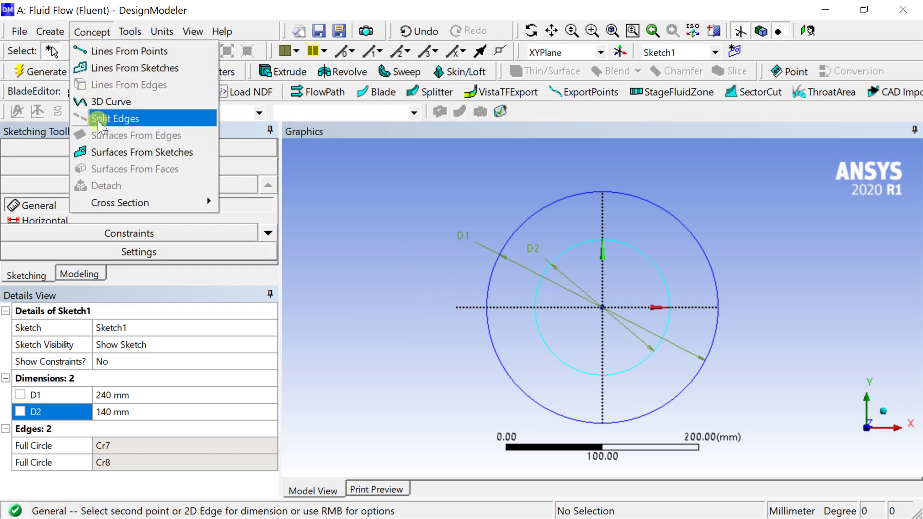
pyautogui.click(111, 155)
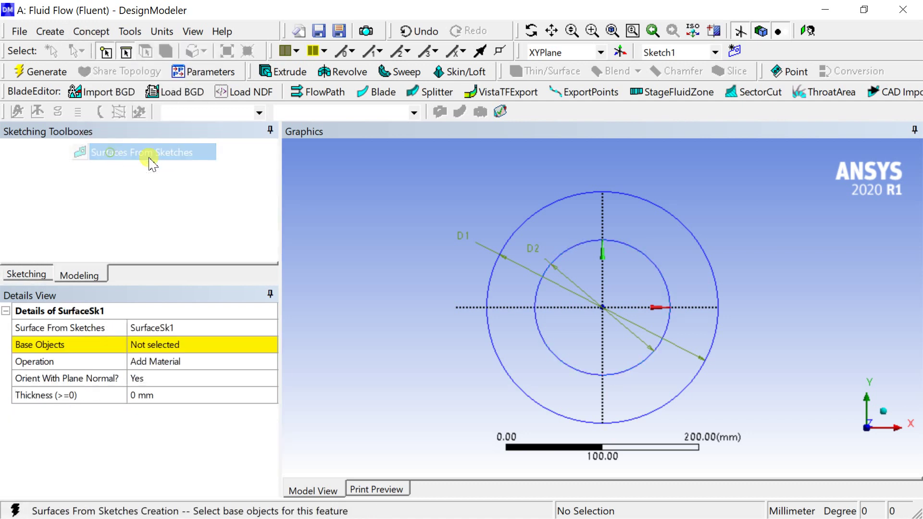
pyautogui.click(519, 234)
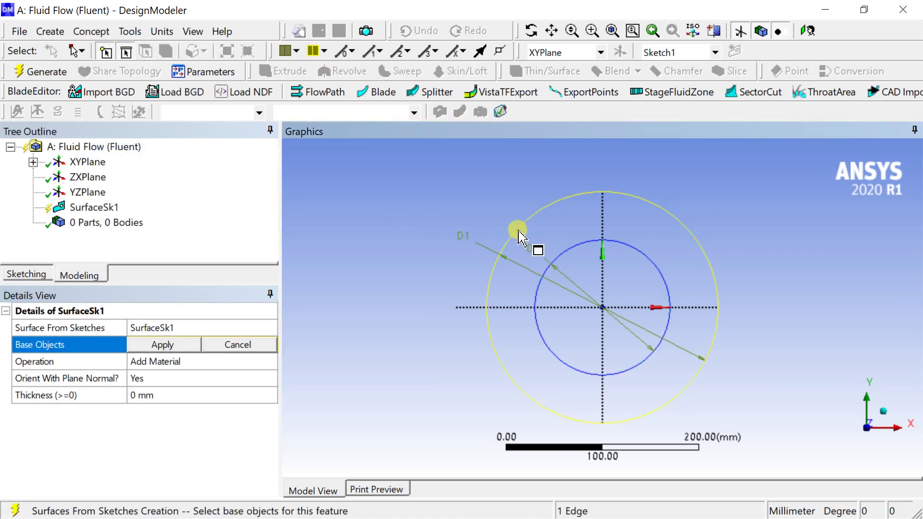
pyautogui.click(160, 346)
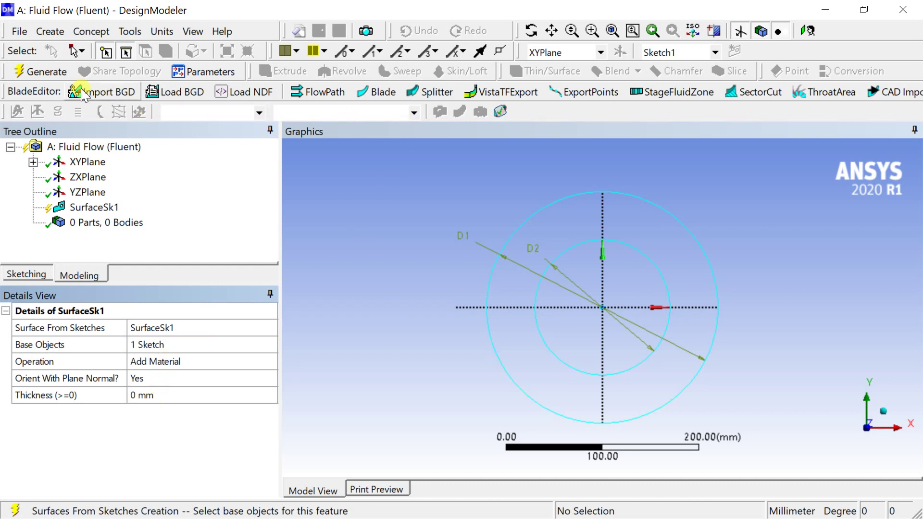
pyautogui.click(43, 71)
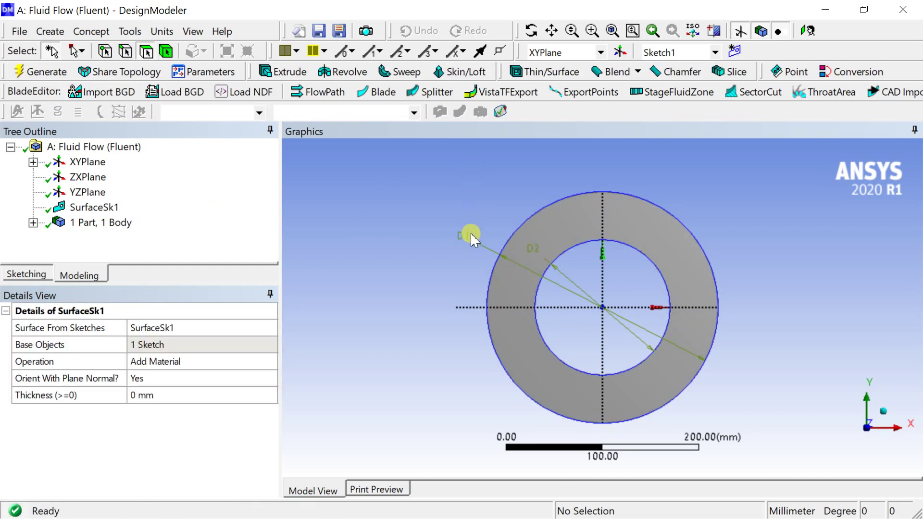
pyautogui.scroll(-2, 471, 236)
pyautogui.scroll(2, 810, 215)
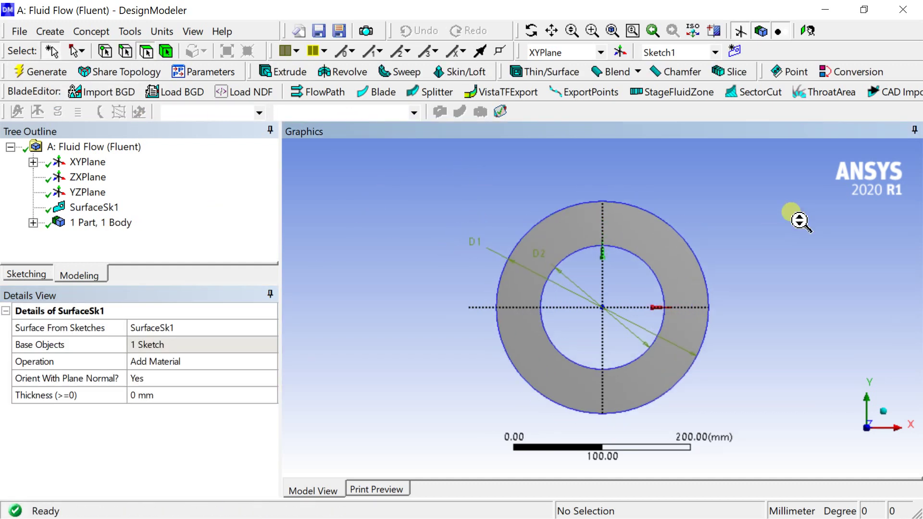
# Close the geometry editor, open the system's Mesh cell for editing and bring up the Mesh object's settings.
pyautogui.click(902, 10)
pyautogui.click(339, 194)
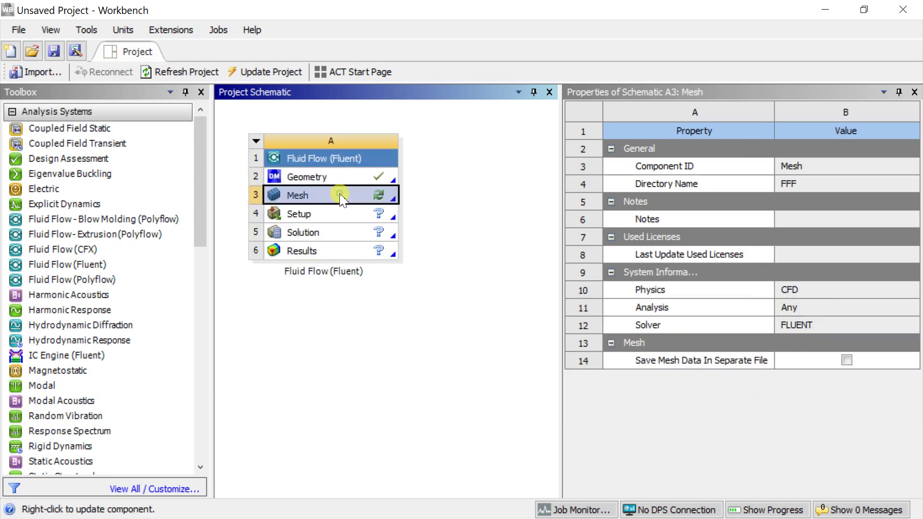
pyautogui.rightClick(340, 197)
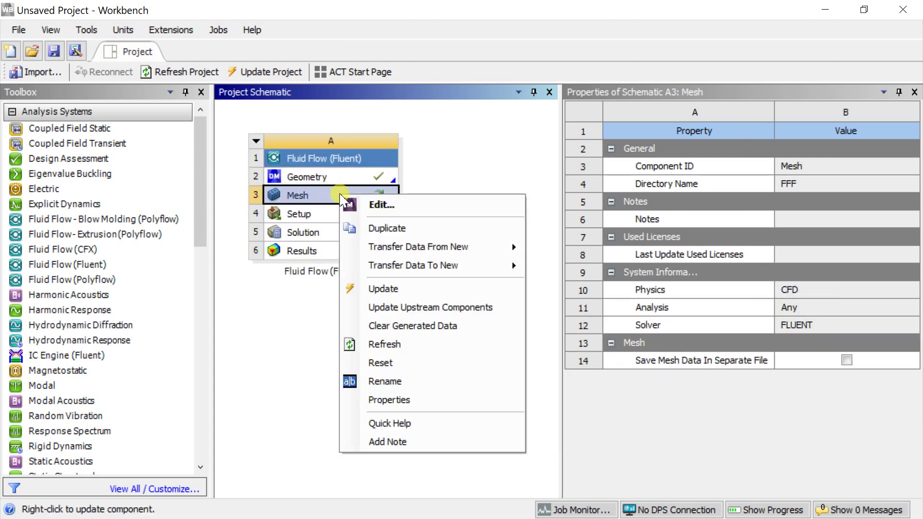
pyautogui.click(366, 205)
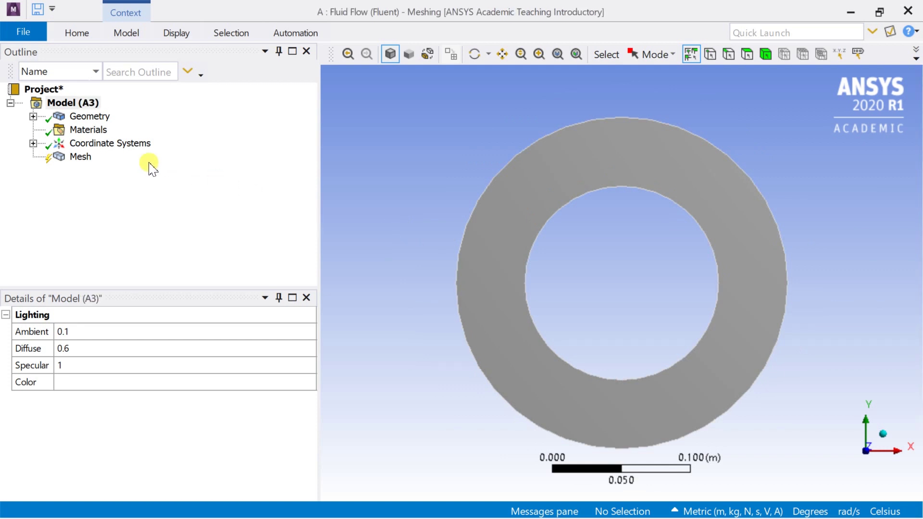
pyautogui.click(86, 160)
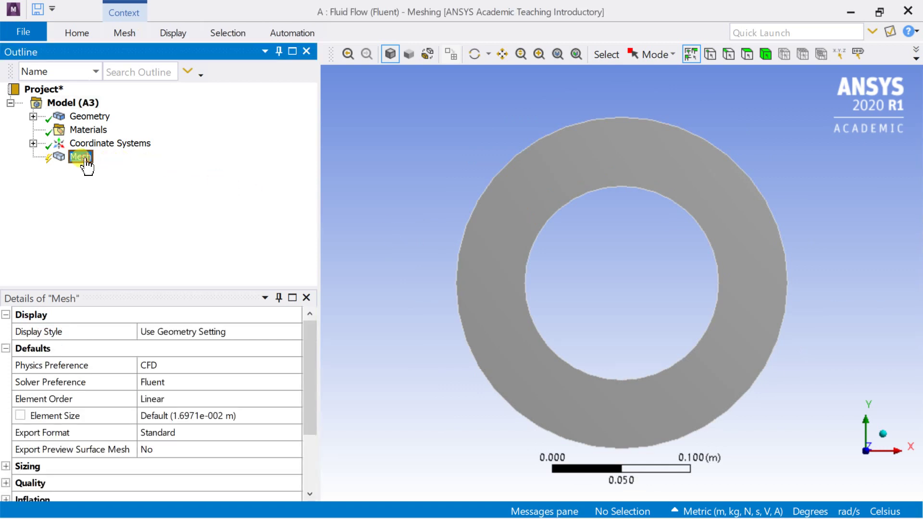
# Insert a Sizing control on the mesh and scope it to the inner and outer circular edges.
pyautogui.rightClick(86, 160)
pyautogui.moveTo(126, 175)
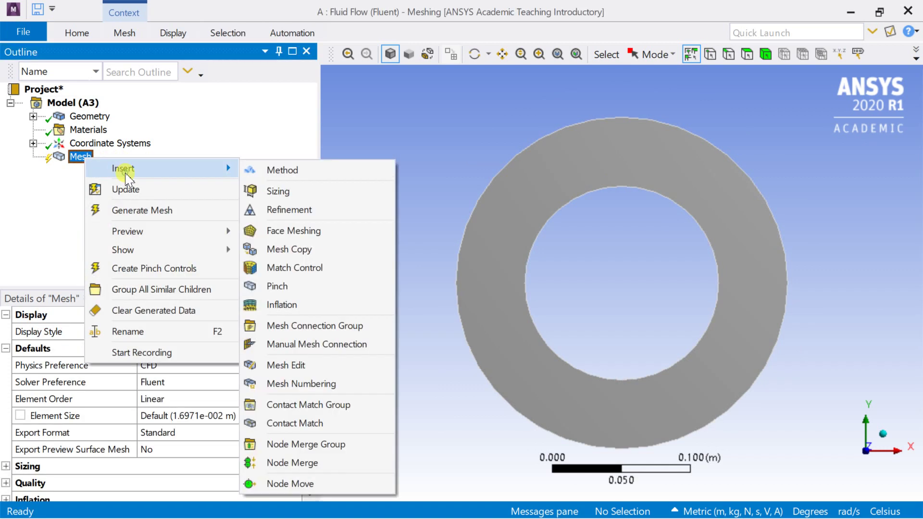
pyautogui.click(280, 192)
pyautogui.click(729, 53)
pyautogui.click(574, 194)
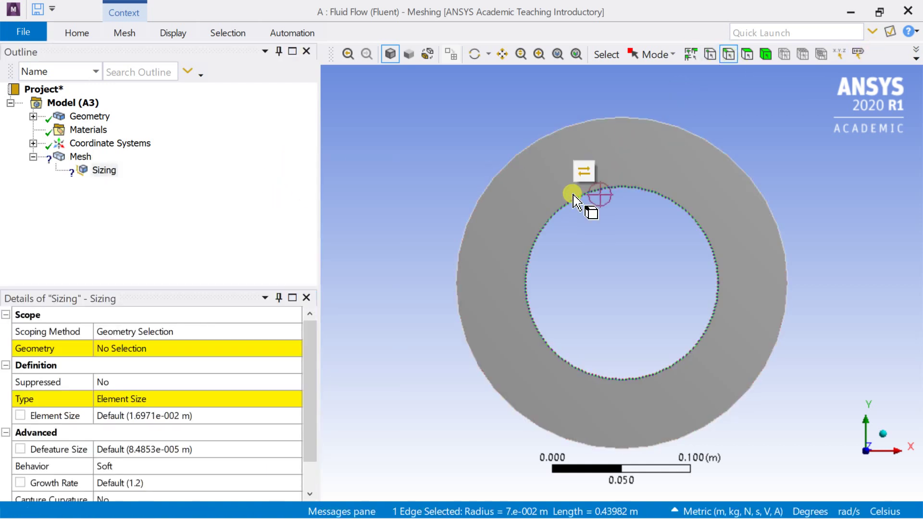
pyautogui.keyDown('ctrl'); pyautogui.click(506, 167); pyautogui.keyUp('ctrl')
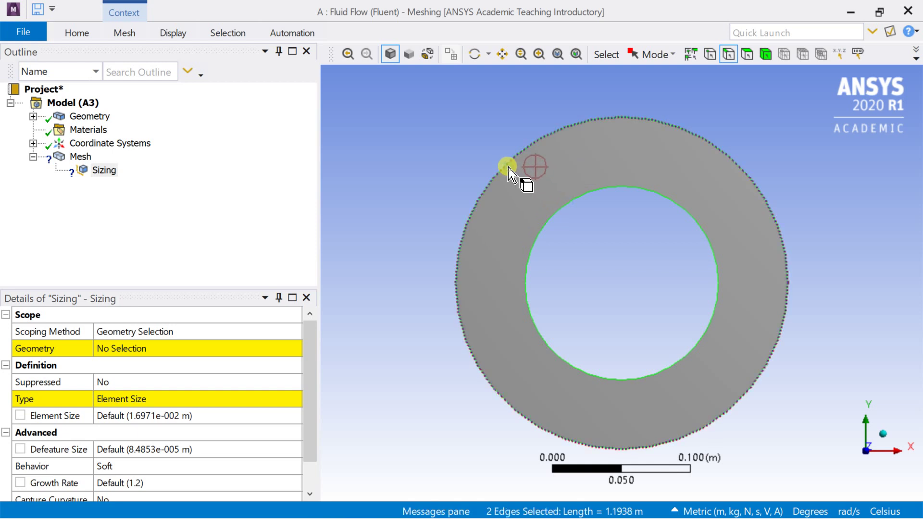
pyautogui.click(180, 350)
pyautogui.click(175, 350)
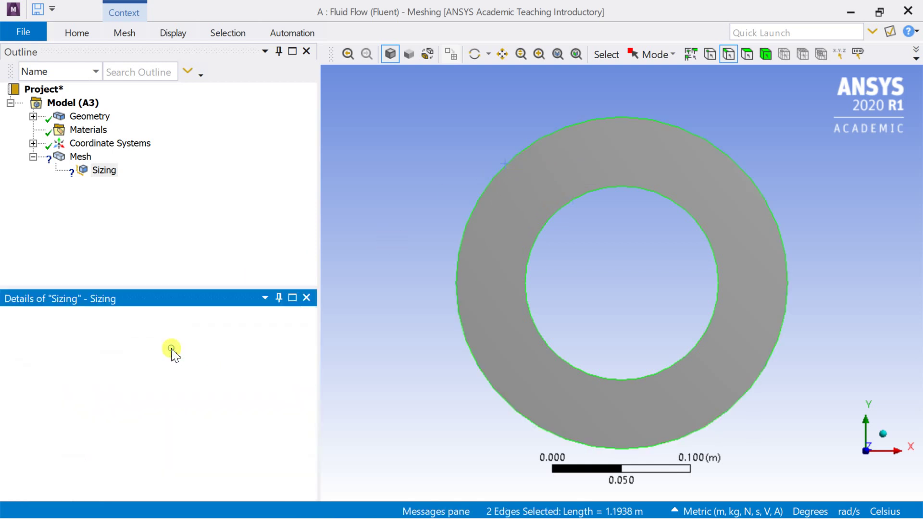
# Set the edge sizing type to Number of Divisions with 300 divisions.
pyautogui.click(191, 398)
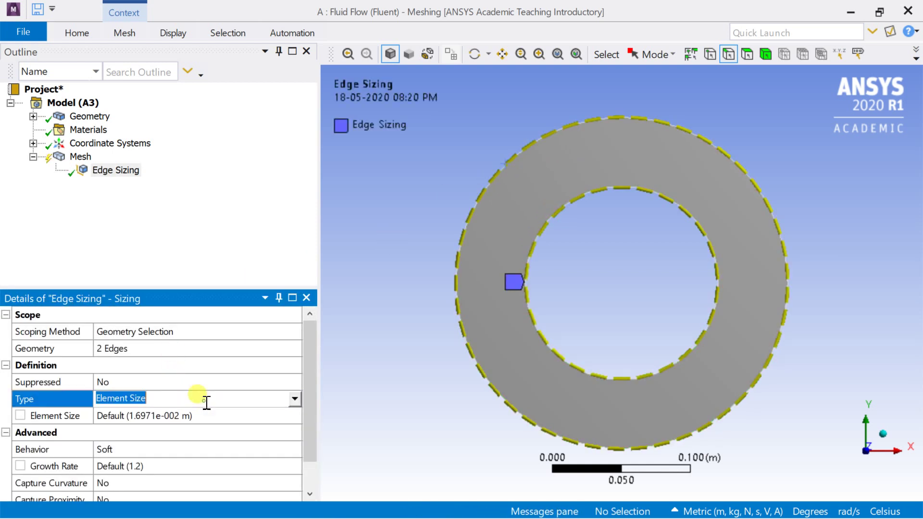
pyautogui.click(294, 403)
pyautogui.click(265, 422)
pyautogui.click(187, 415)
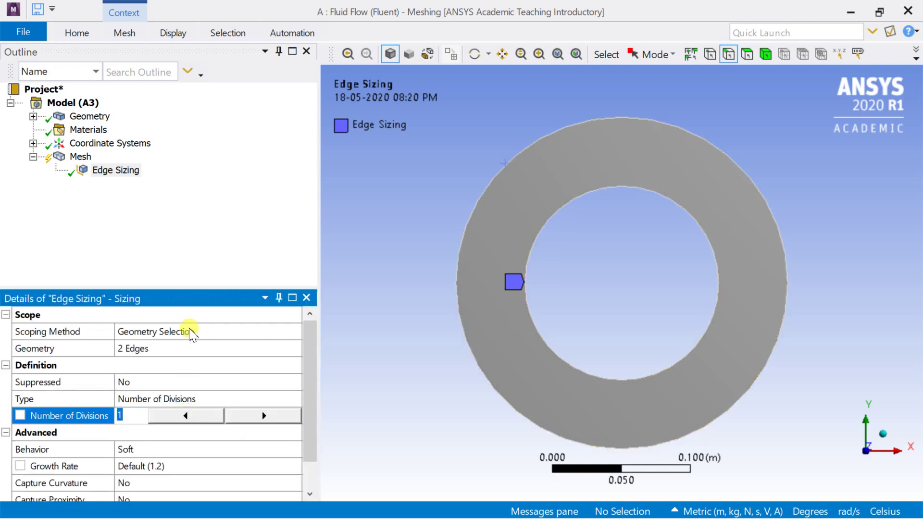
pyautogui.write('300')
pyautogui.press('Return')
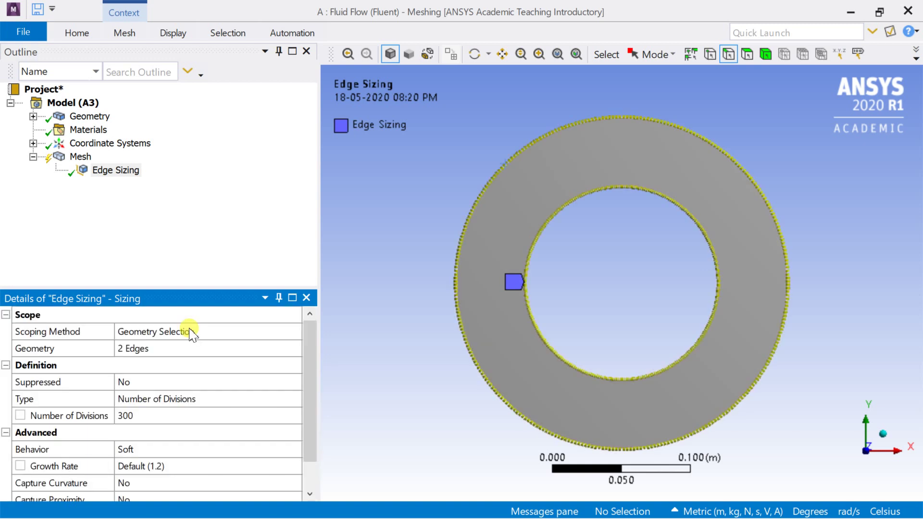
# Set the edge sizing behavior to Hard and generate the mesh.
pyautogui.scroll(-1, 214, 409)
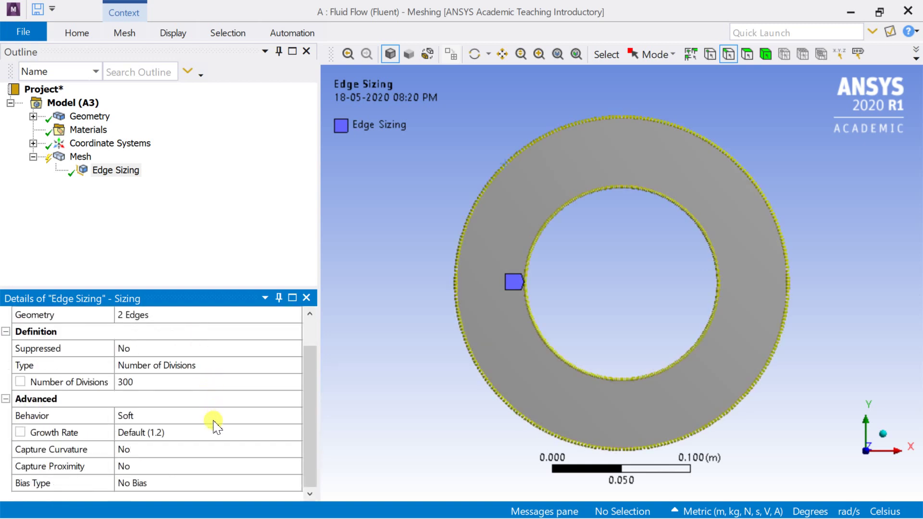
pyautogui.click(214, 416)
pyautogui.click(294, 416)
pyautogui.click(250, 444)
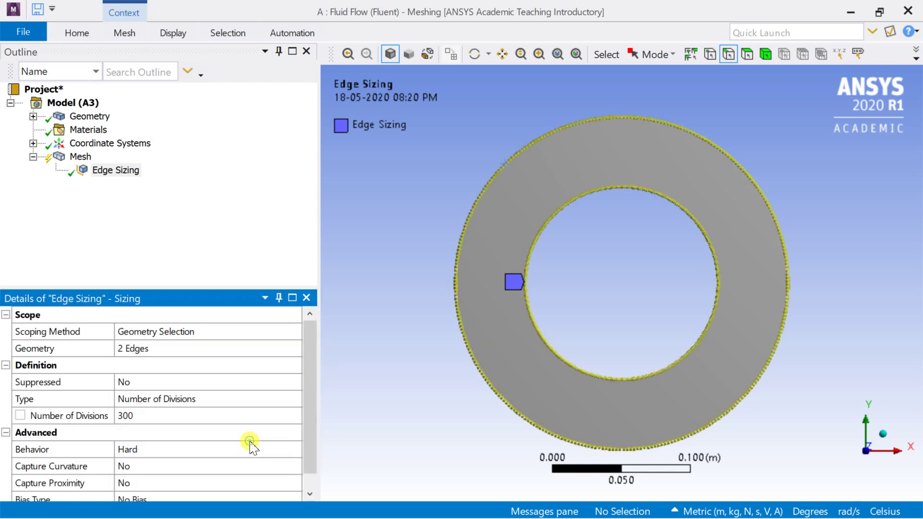
pyautogui.scroll(-1, 289, 351)
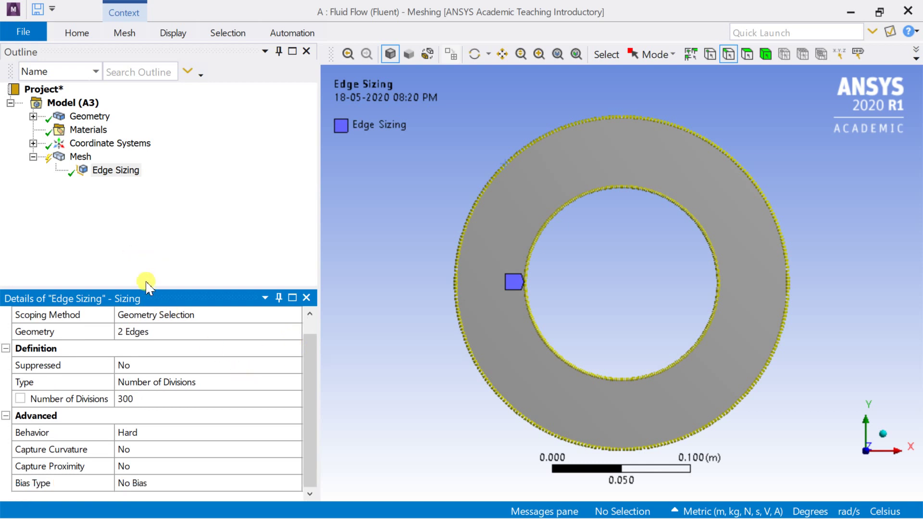
pyautogui.rightClick(80, 157)
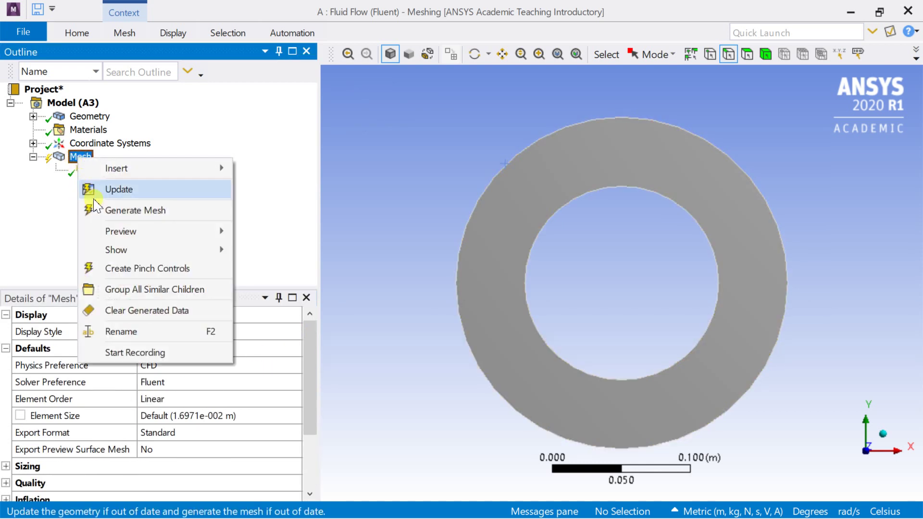
pyautogui.click(106, 210)
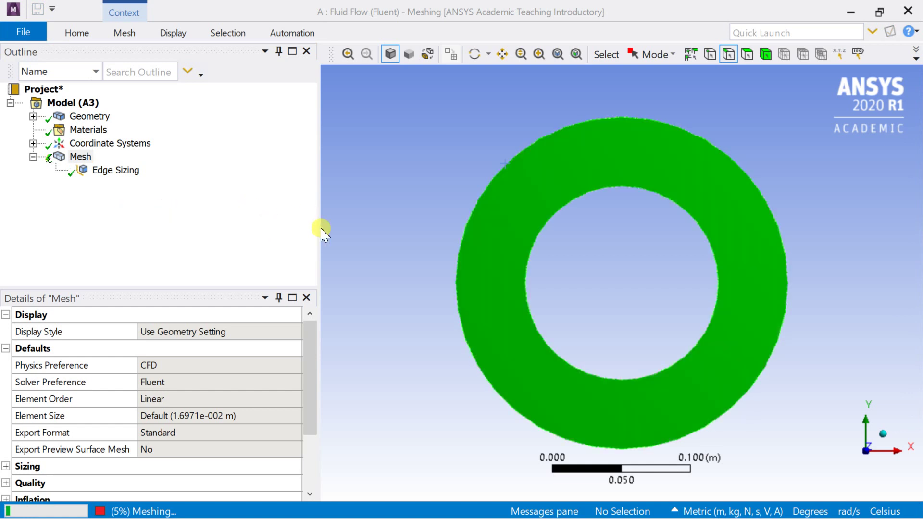
# Insert a Method control on the mesh and scope it to the annulus body.
pyautogui.rightClick(85, 158)
pyautogui.moveTo(237, 164)
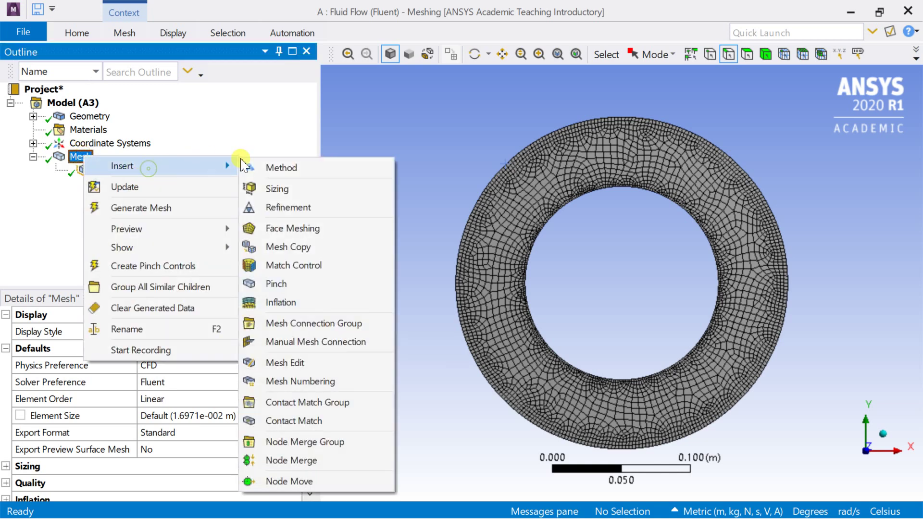
pyautogui.click(279, 168)
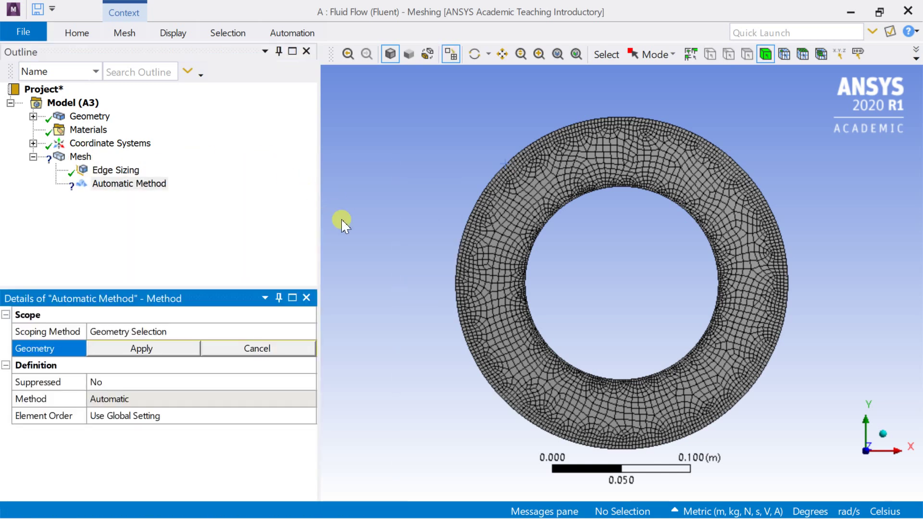
pyautogui.click(498, 226)
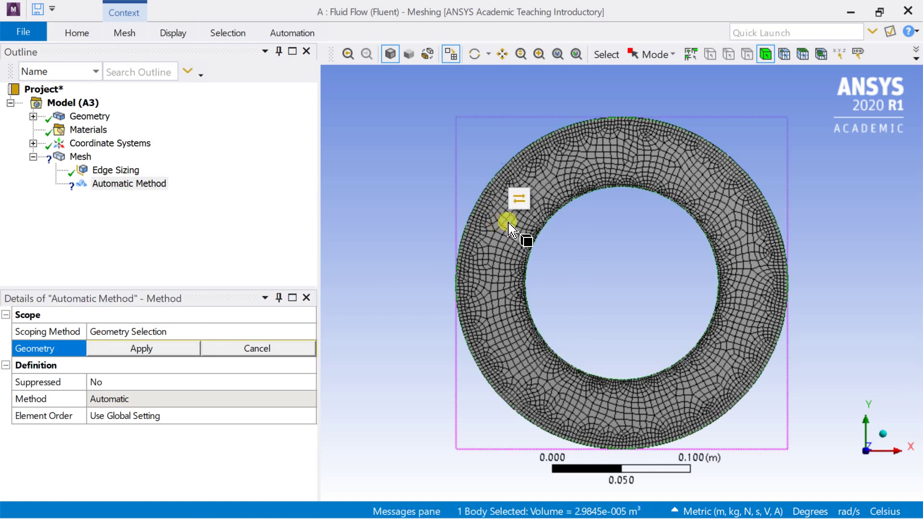
pyautogui.click(163, 349)
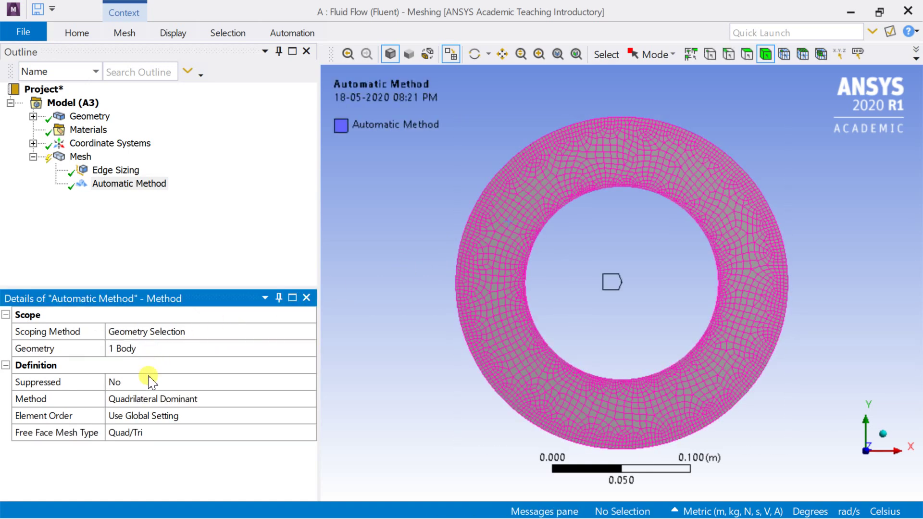
# Keep the method as Quadrilateral Dominant and set its free face mesh type to All Quad.
pyautogui.click(219, 398)
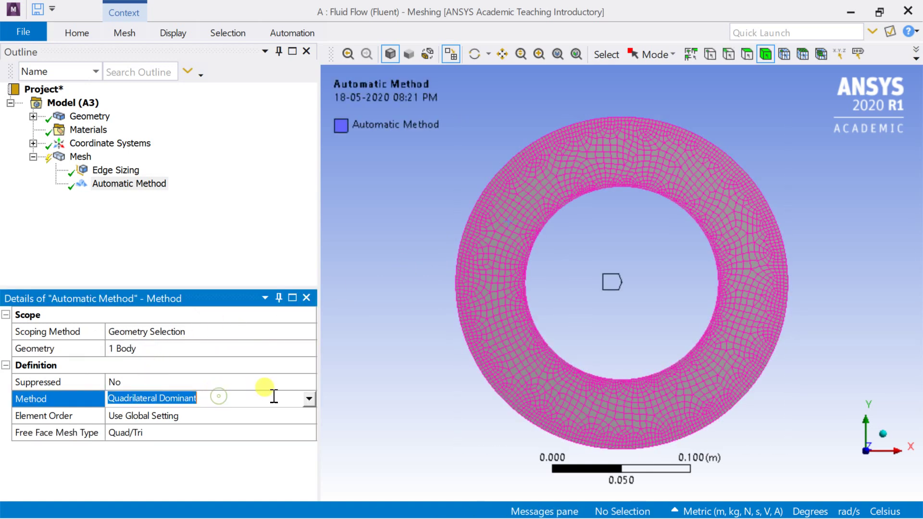
pyautogui.click(309, 398)
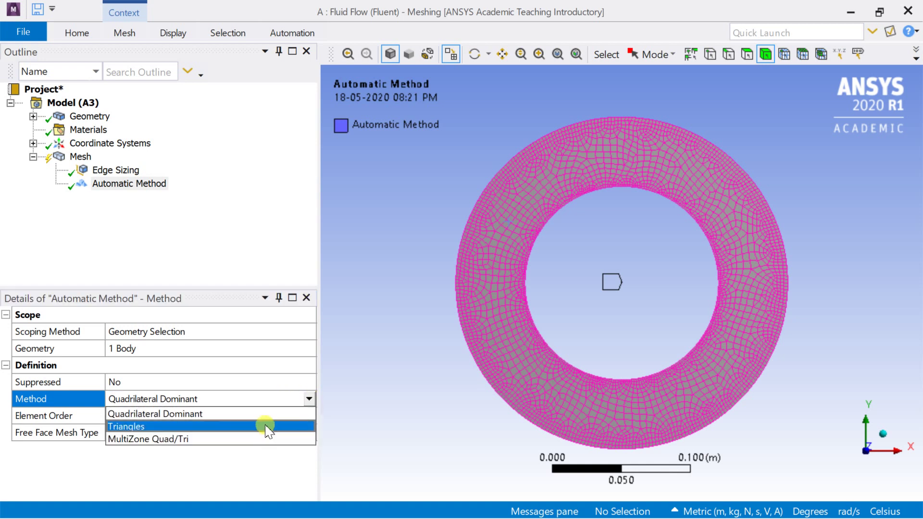
pyautogui.click(267, 416)
pyautogui.click(269, 432)
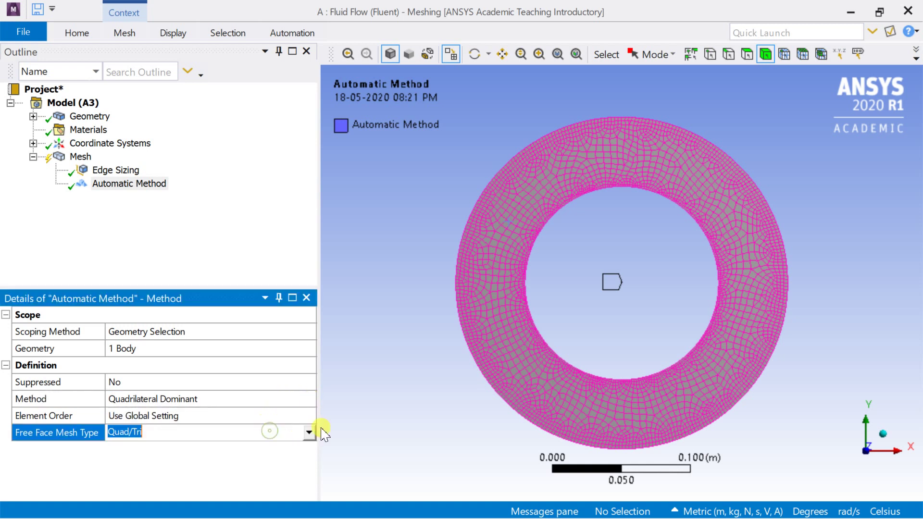
pyautogui.click(309, 432)
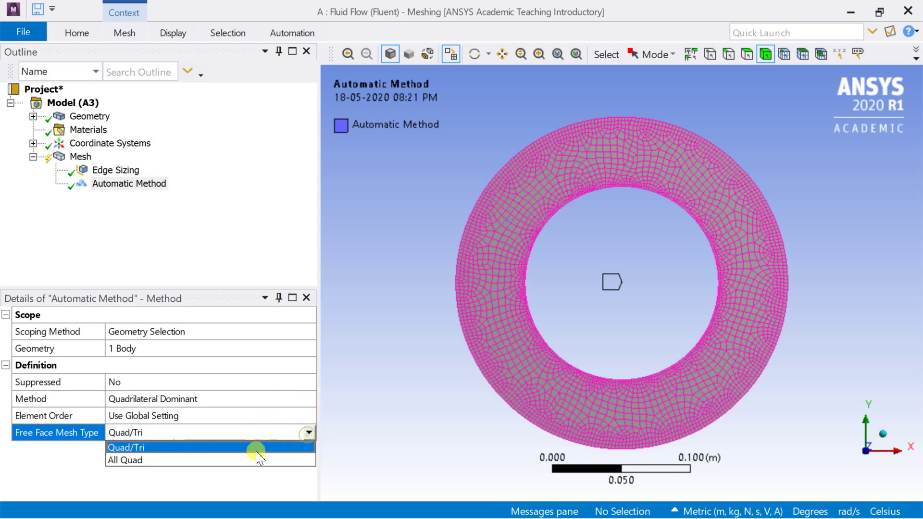
pyautogui.click(233, 460)
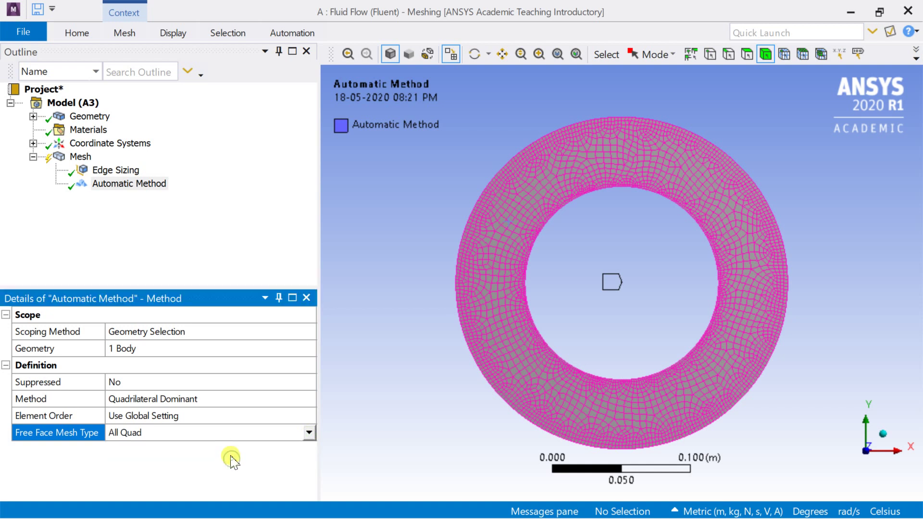
pyautogui.click(238, 416)
pyautogui.click(232, 249)
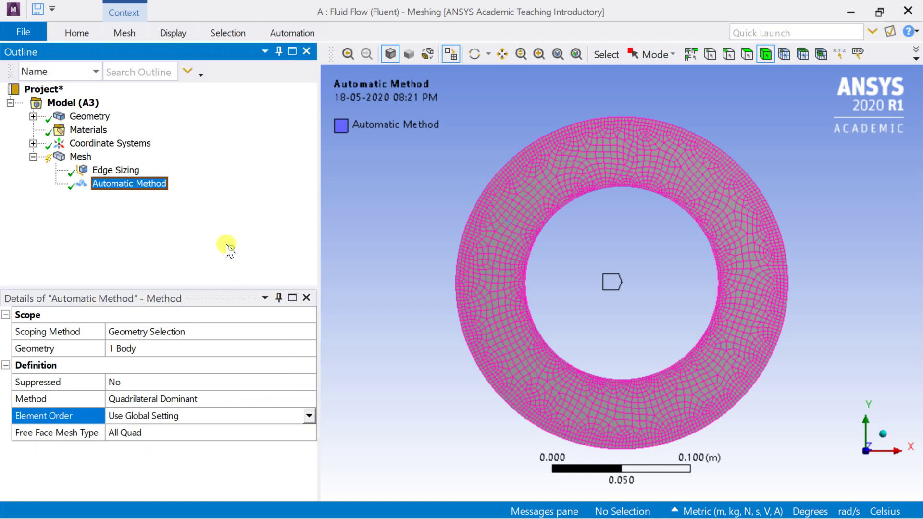
# Regenerate the mesh with the all-quad method applied.
pyautogui.click(76, 155)
pyautogui.rightClick(79, 159)
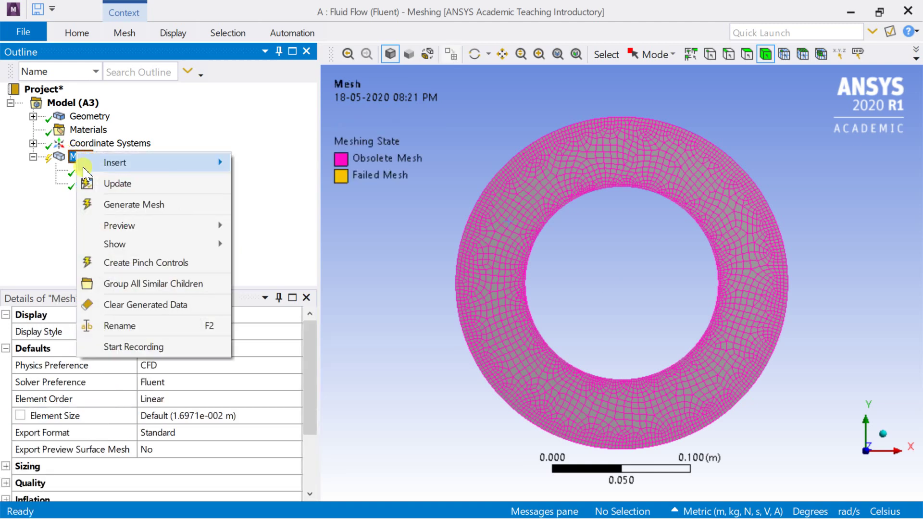
pyautogui.click(98, 204)
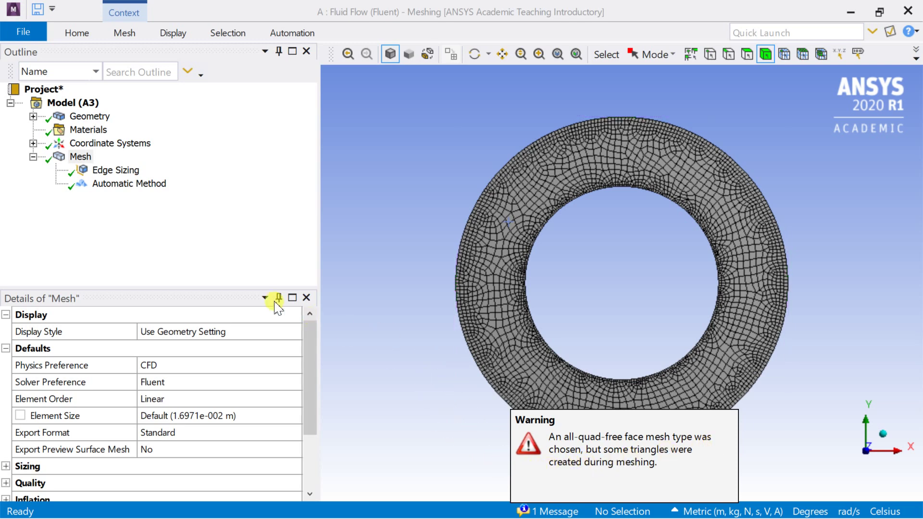
# Insert a Face Meshing control on the mesh and scope it to the annulus face.
pyautogui.rightClick(72, 161)
pyautogui.moveTo(140, 170)
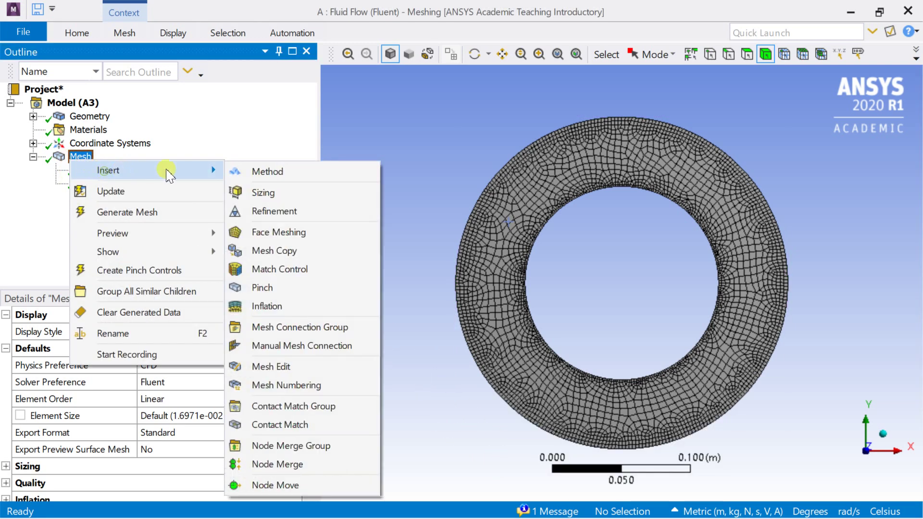
pyautogui.click(269, 232)
pyautogui.click(528, 239)
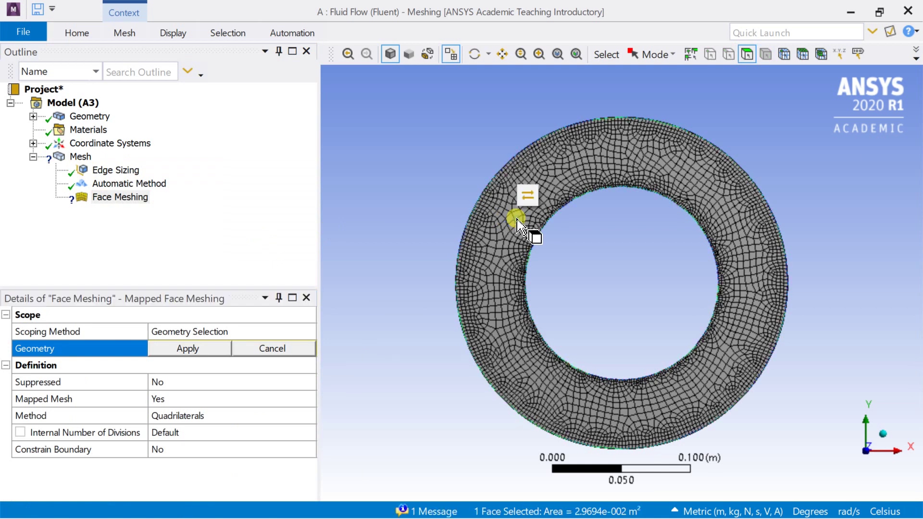
pyautogui.click(210, 349)
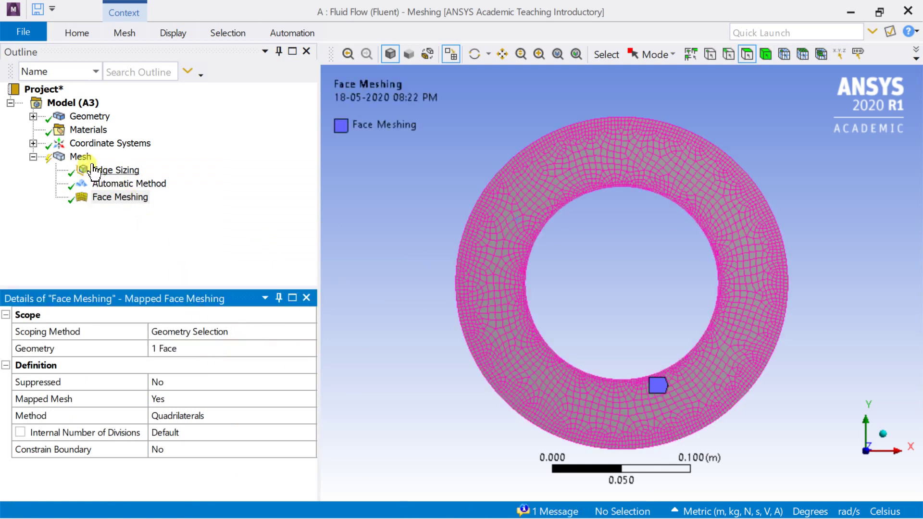
# Regenerate the mesh with the mapped face meshing and inspect the elements around the annulus.
pyautogui.click(79, 158)
pyautogui.rightClick(80, 159)
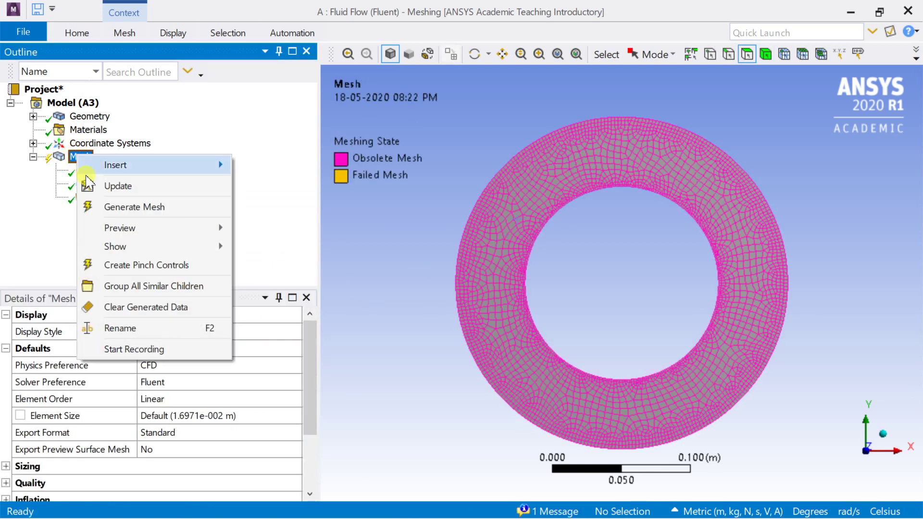
pyautogui.click(107, 207)
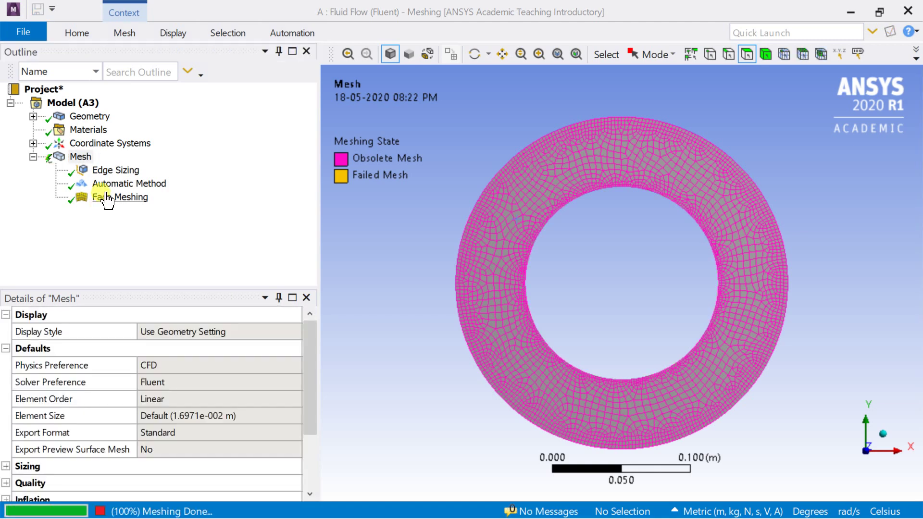
pyautogui.scroll(3, 500, 239)
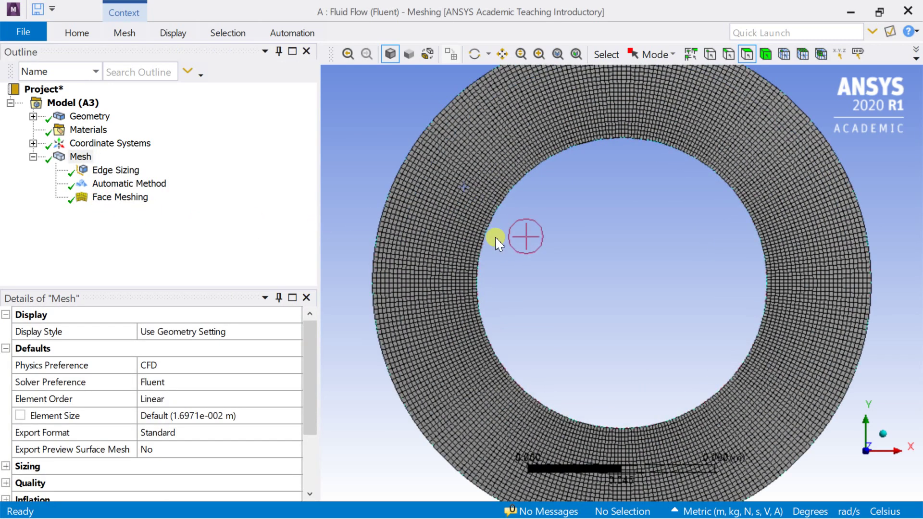
pyautogui.scroll(3, 500, 240)
pyautogui.scroll(-3, 490, 239)
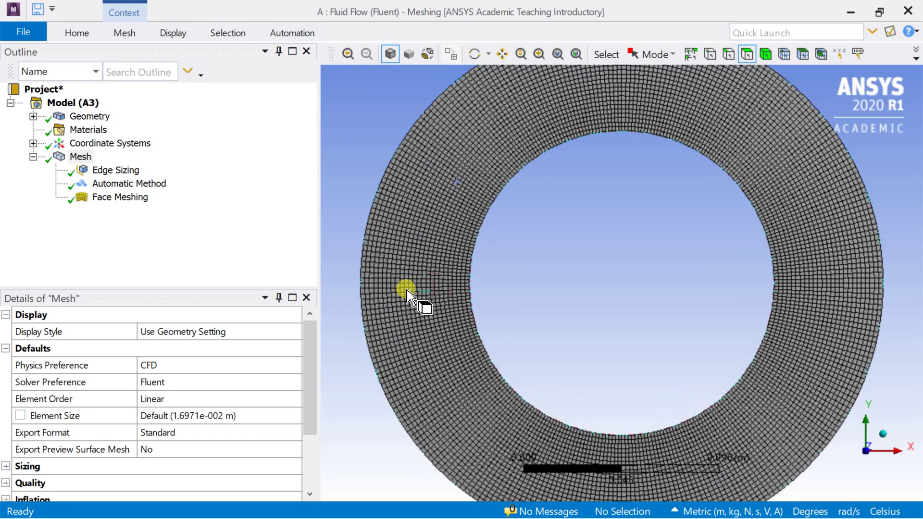
pyautogui.scroll(-2, 413, 285)
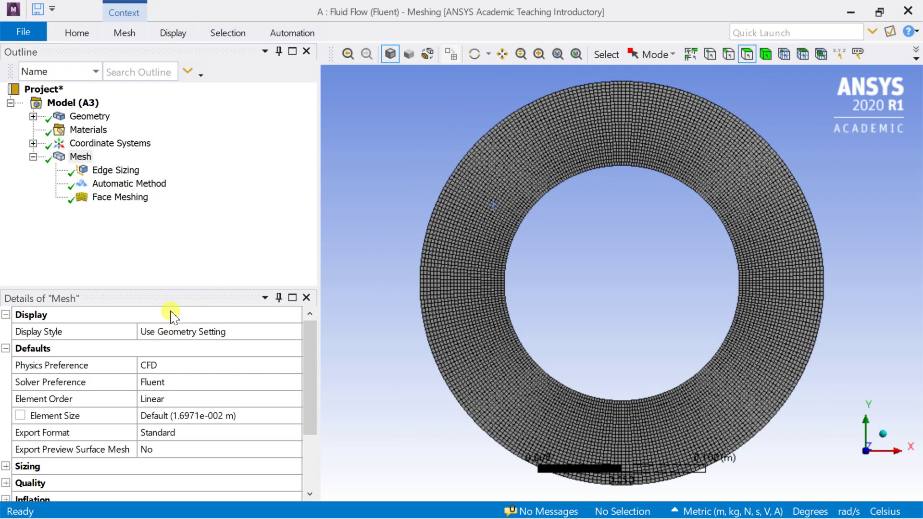
# Enlarge the mesh details and expand Statistics and Quality to examine the node and element counts and quality settings.
pyautogui.moveTo(181, 290); pyautogui.dragTo(183, 217)
pyautogui.scroll(-1, 155, 427)
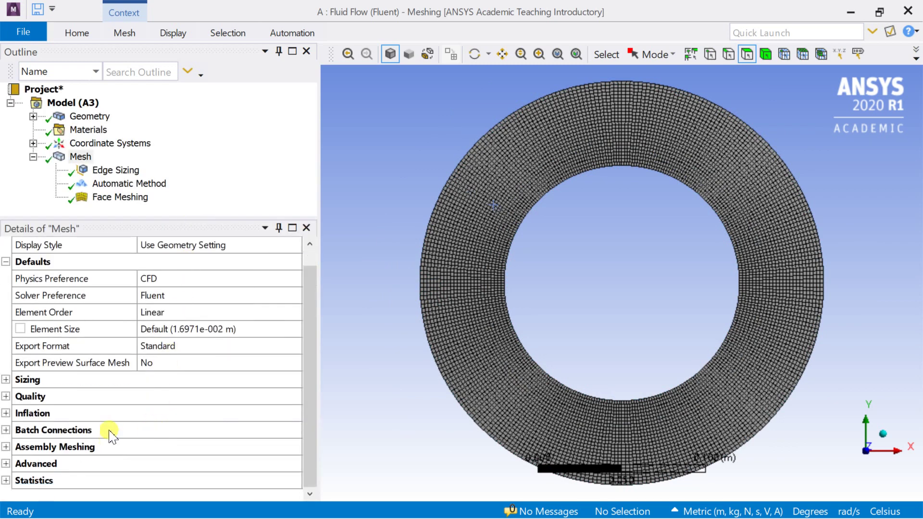
pyautogui.click(6, 480)
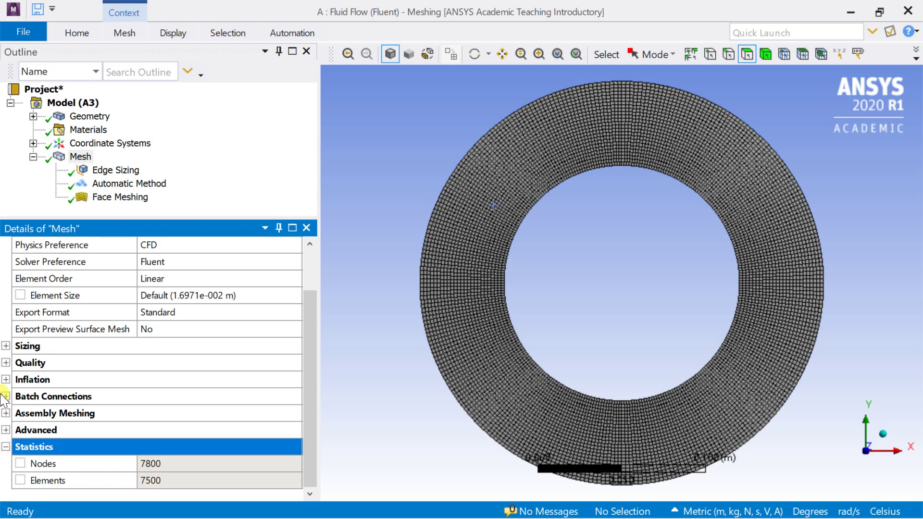
pyautogui.click(5, 362)
pyautogui.click(5, 363)
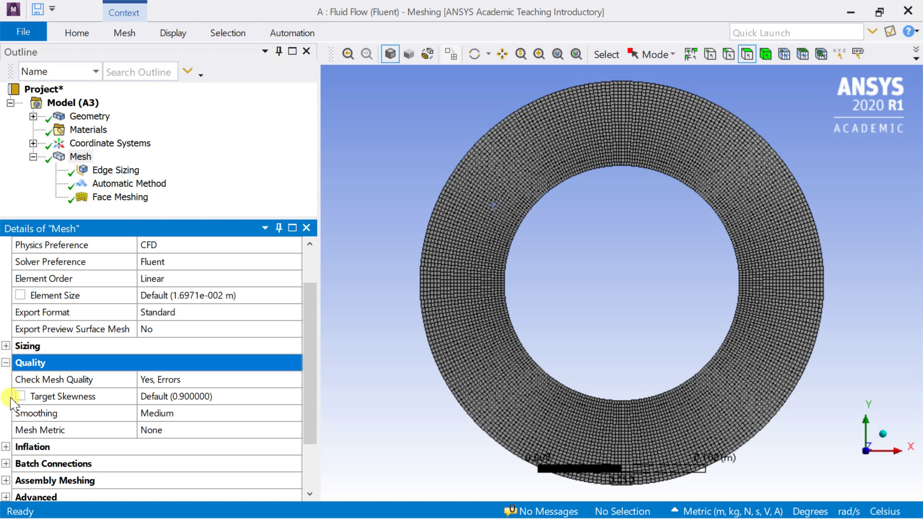
# Set the mesh metric to Orthogonal Quality and enlarge the resulting metrics chart.
pyautogui.click(187, 430)
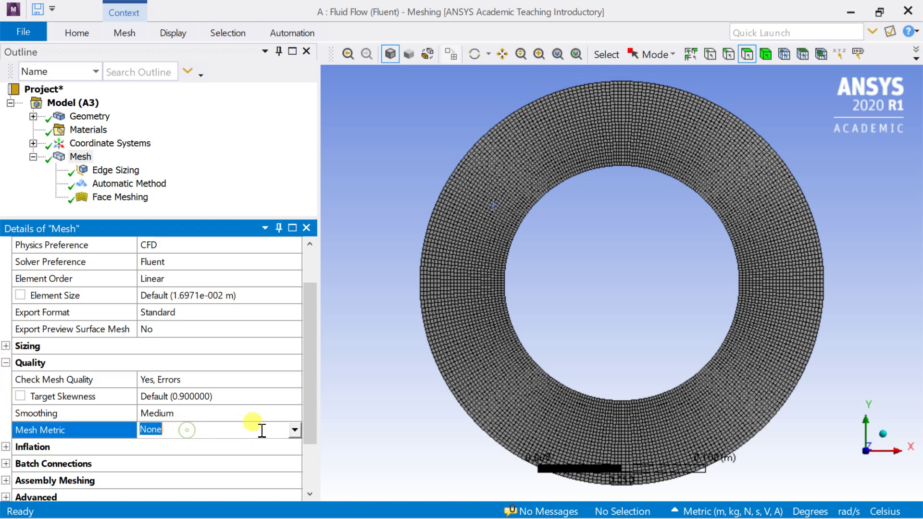
pyautogui.click(295, 429)
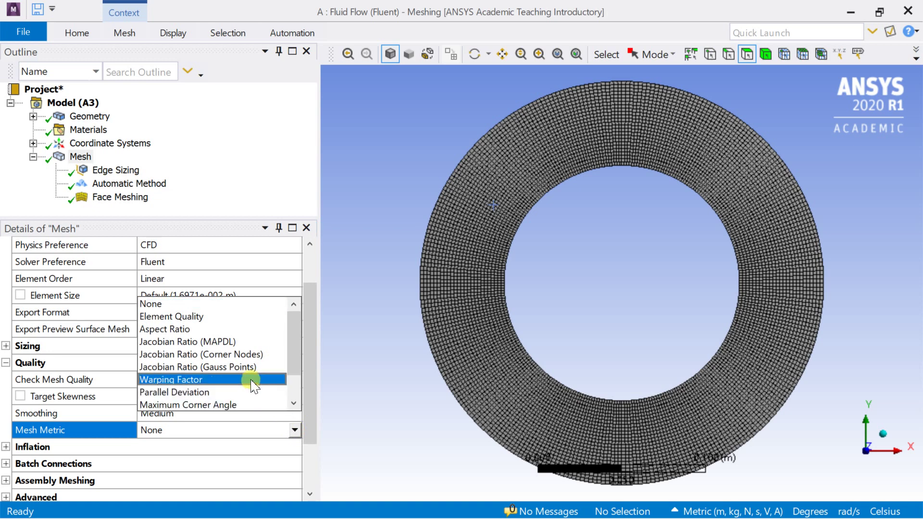
pyautogui.scroll(-1, 234, 356)
pyautogui.click(219, 391)
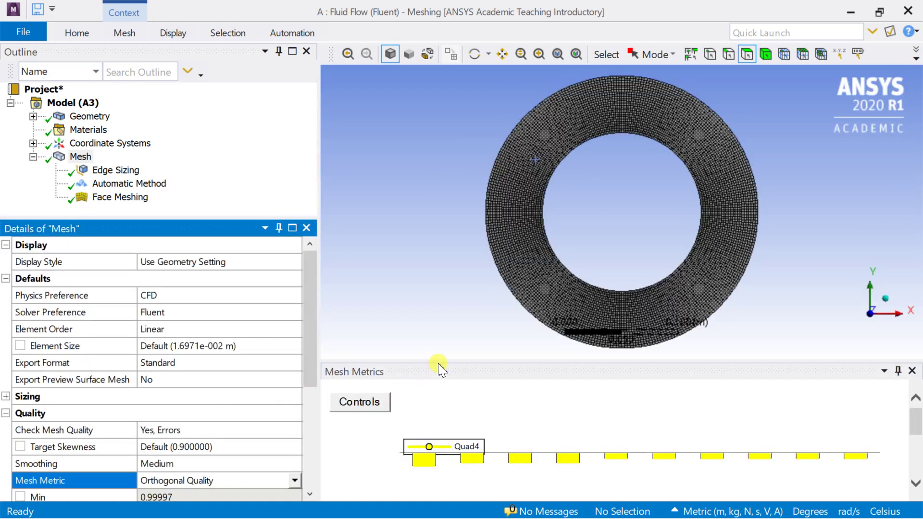
pyautogui.moveTo(440, 360); pyautogui.dragTo(444, 305)
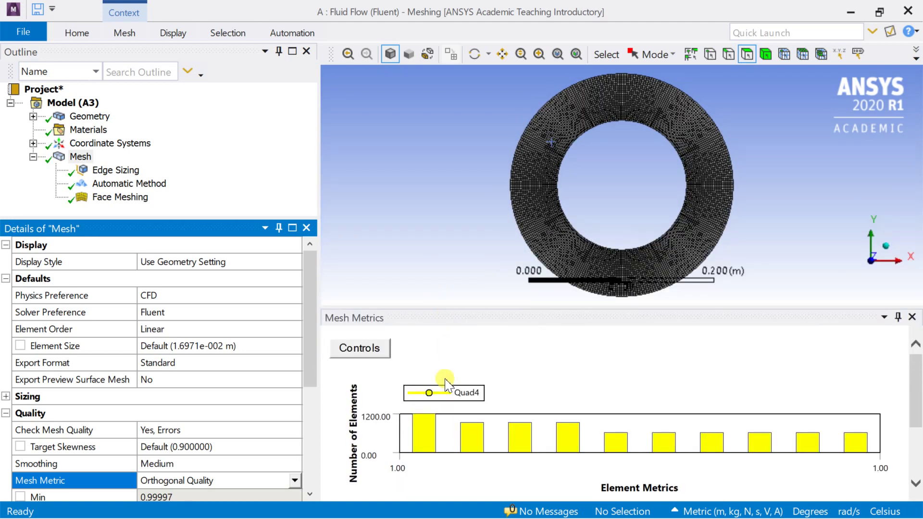
# Highlight the elements of each Quad4 bar in the orthogonal quality chart one by one, and review the metric's statistics.
pyautogui.click(427, 446)
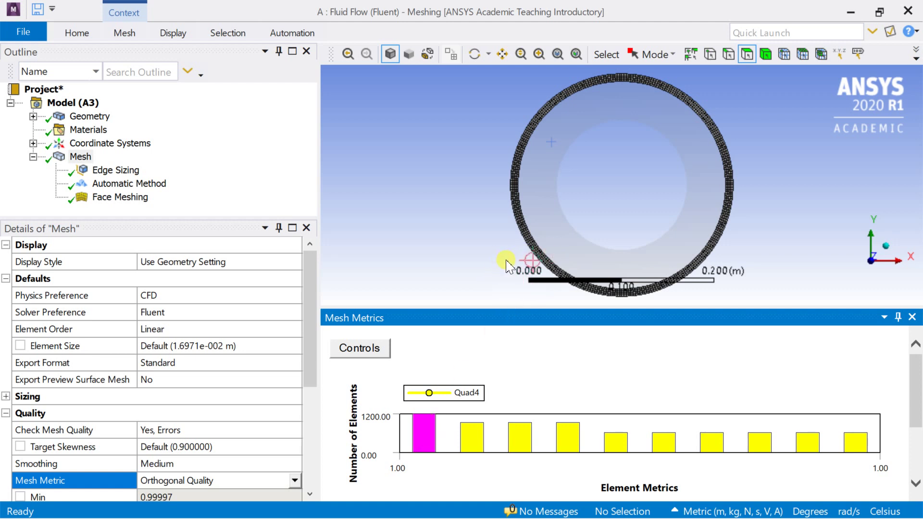
pyautogui.click(475, 440)
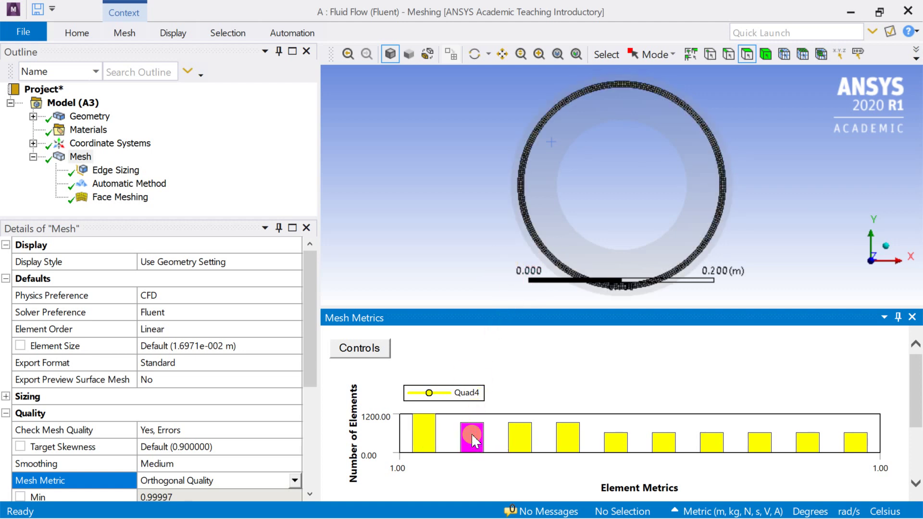
pyautogui.click(525, 444)
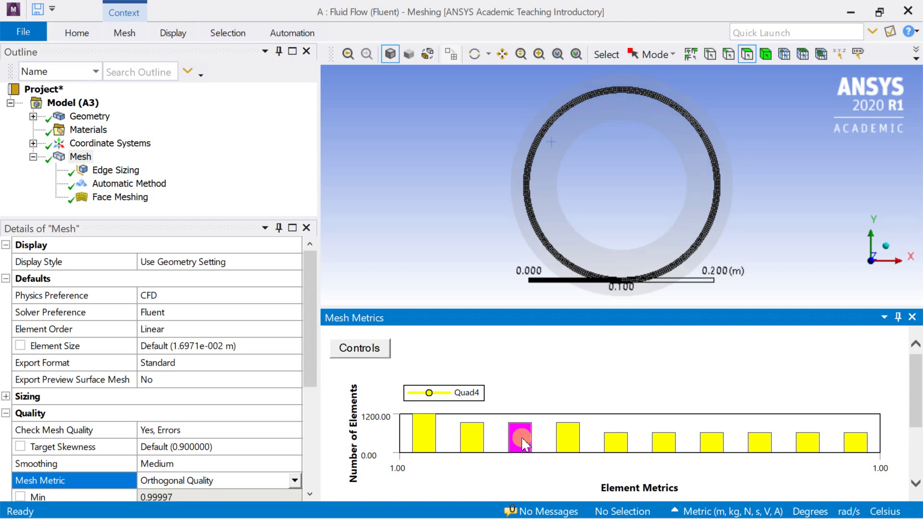
pyautogui.click(567, 444)
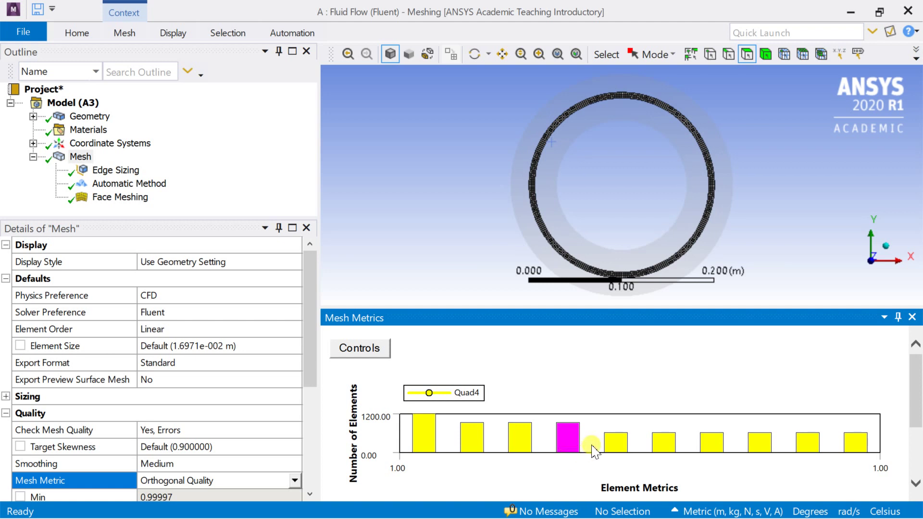
pyautogui.click(610, 445)
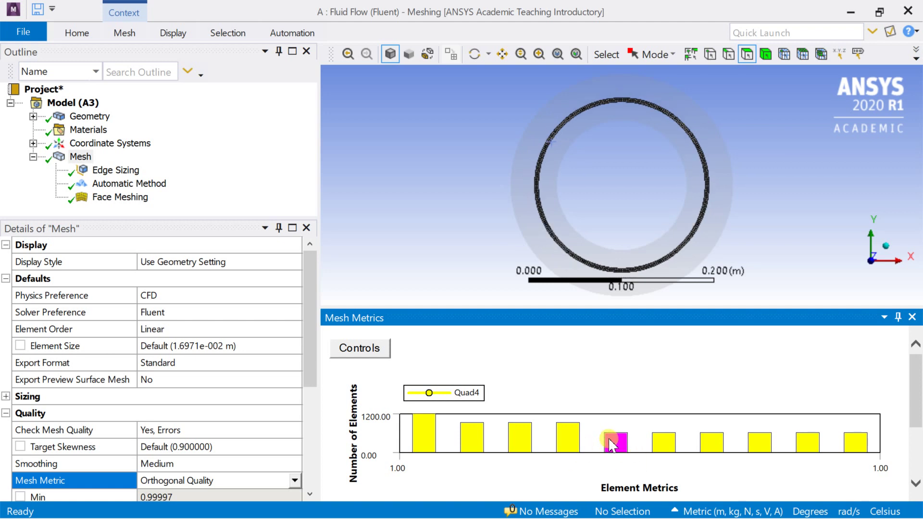
pyautogui.click(662, 443)
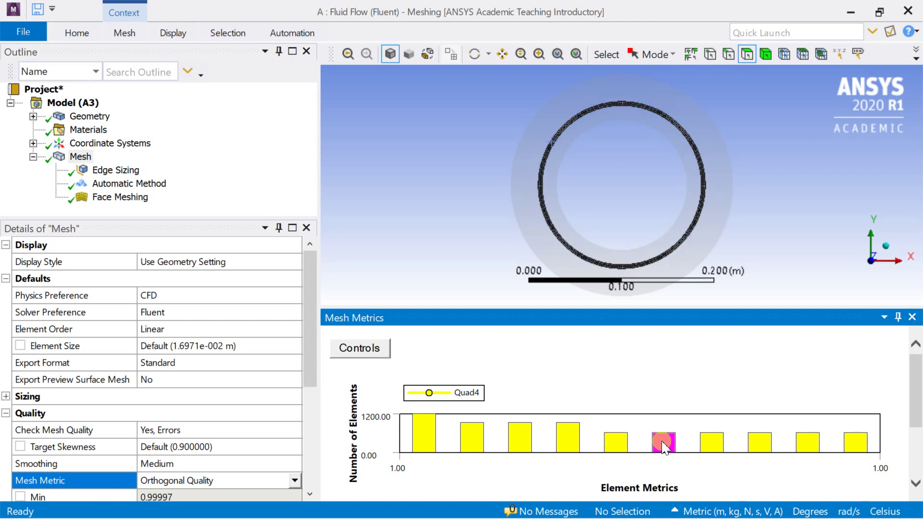
pyautogui.click(710, 447)
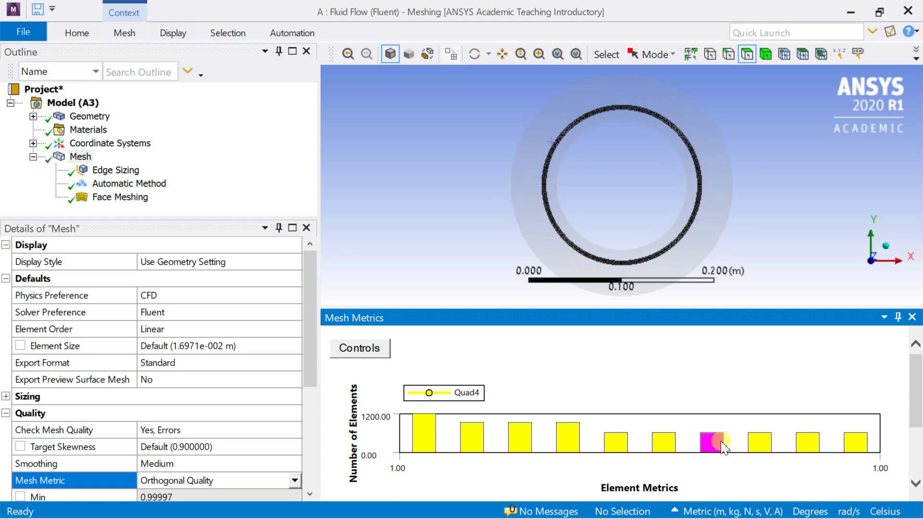
pyautogui.click(759, 443)
pyautogui.click(807, 448)
pyautogui.click(857, 441)
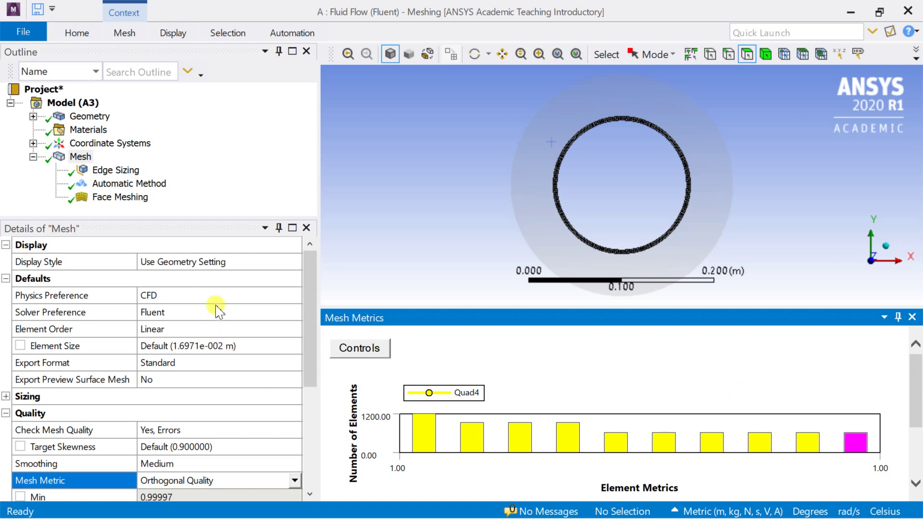
pyautogui.scroll(-1, 248, 446)
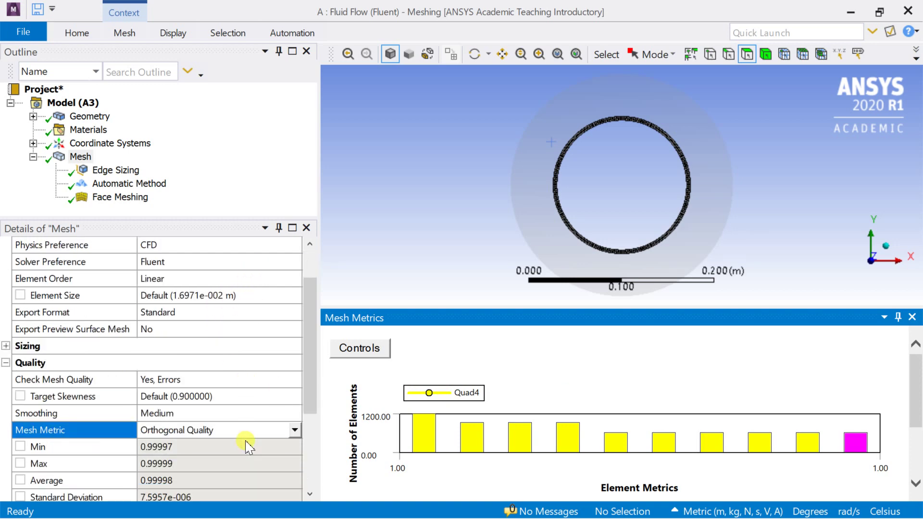
# Set the mesh metric back to None to display the full annulus mesh.
pyautogui.click(295, 429)
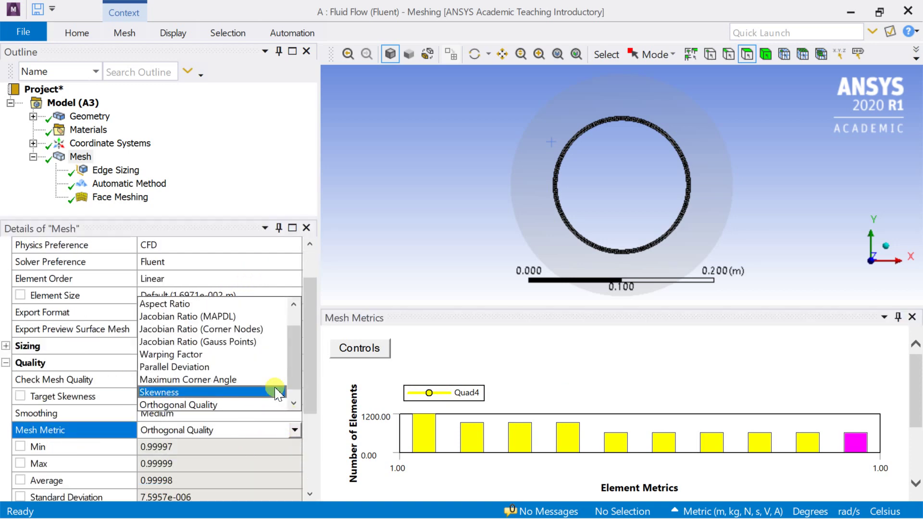
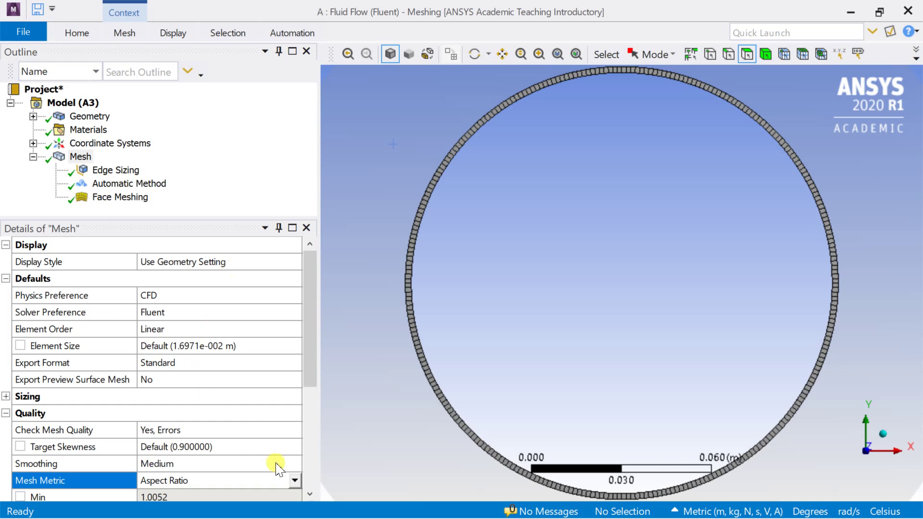
pyautogui.click(294, 480)
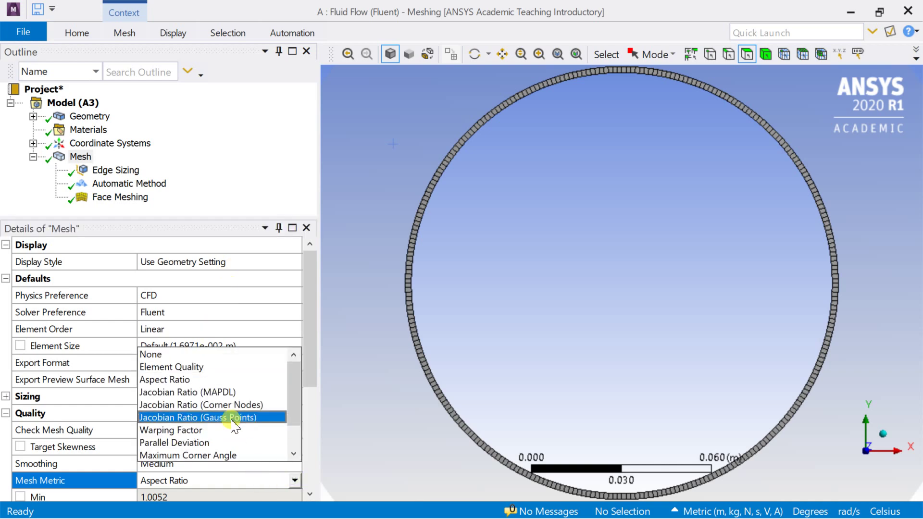
pyautogui.click(221, 355)
pyautogui.scroll(-2, 416, 314)
pyautogui.scroll(-3, 416, 313)
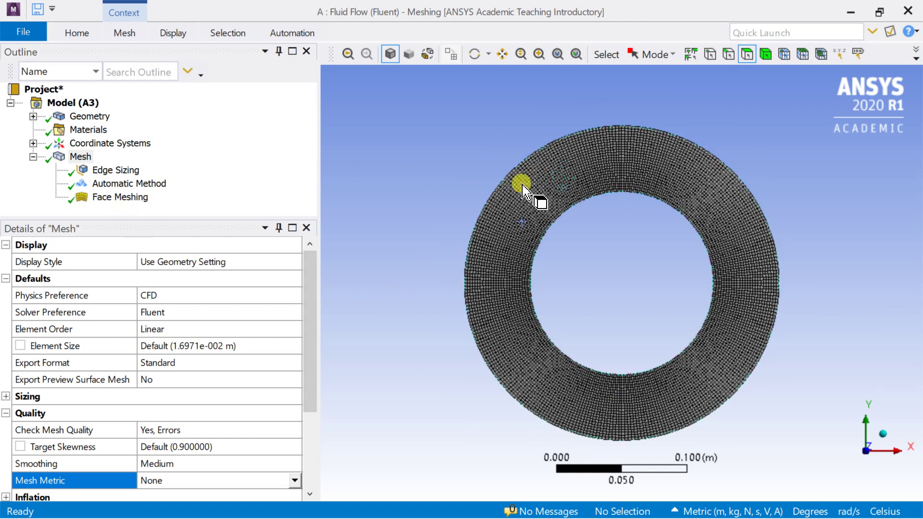
# Create a named selection called "inner cylinder" from the inner circular edge of the annulus.
pyautogui.click(728, 54)
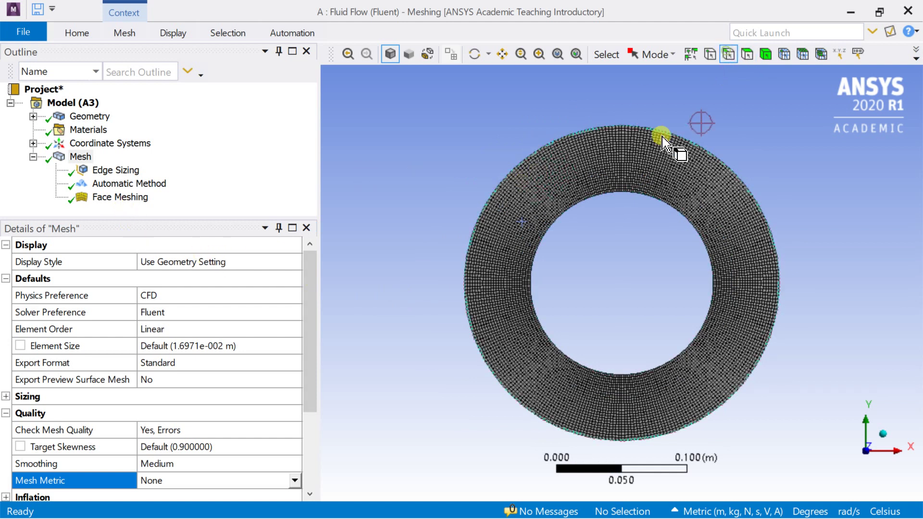
pyautogui.click(558, 223)
pyautogui.rightClick(557, 221)
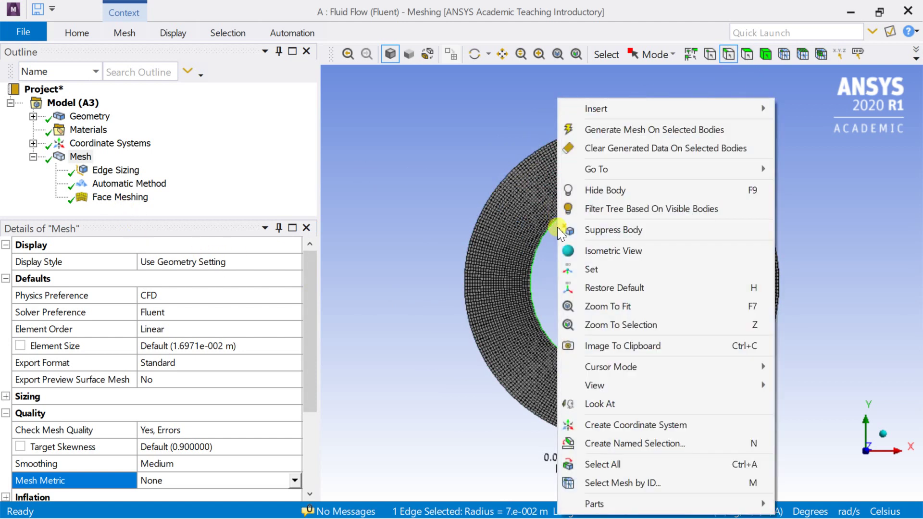
pyautogui.click(587, 444)
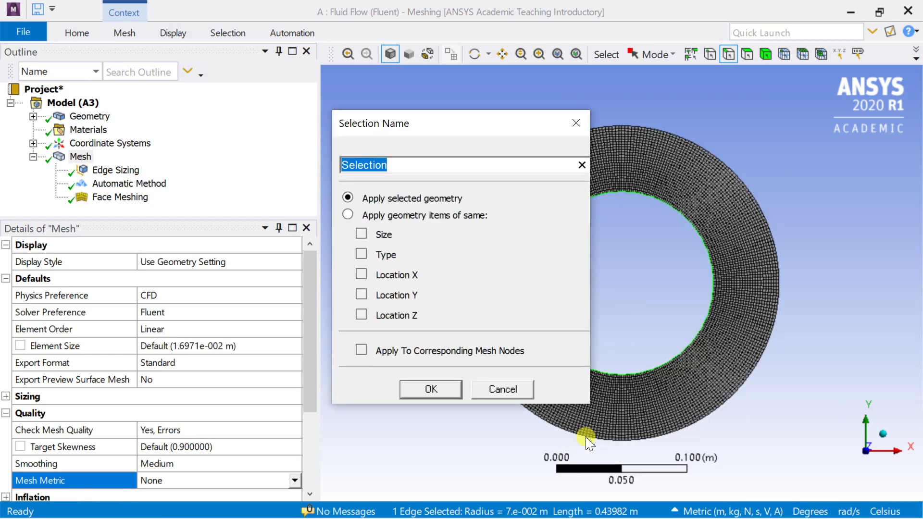
pyautogui.write('inner cylinder')
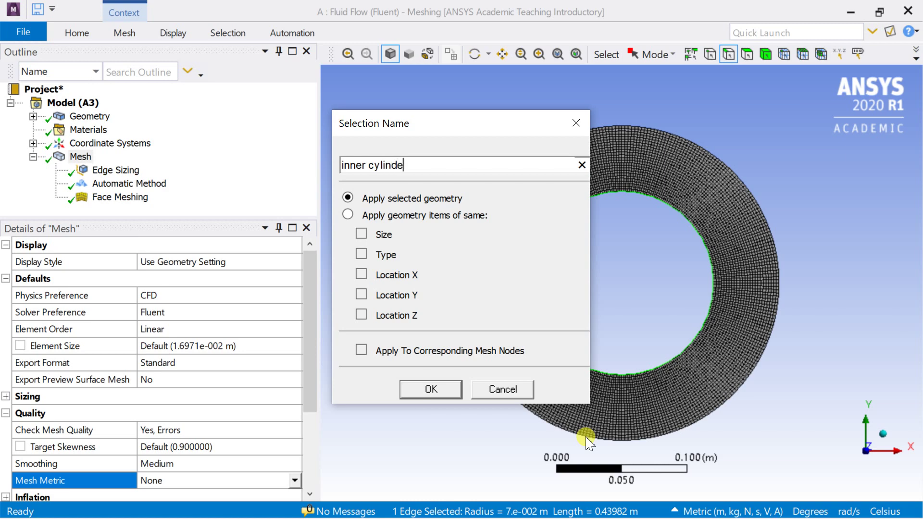
pyautogui.click(432, 390)
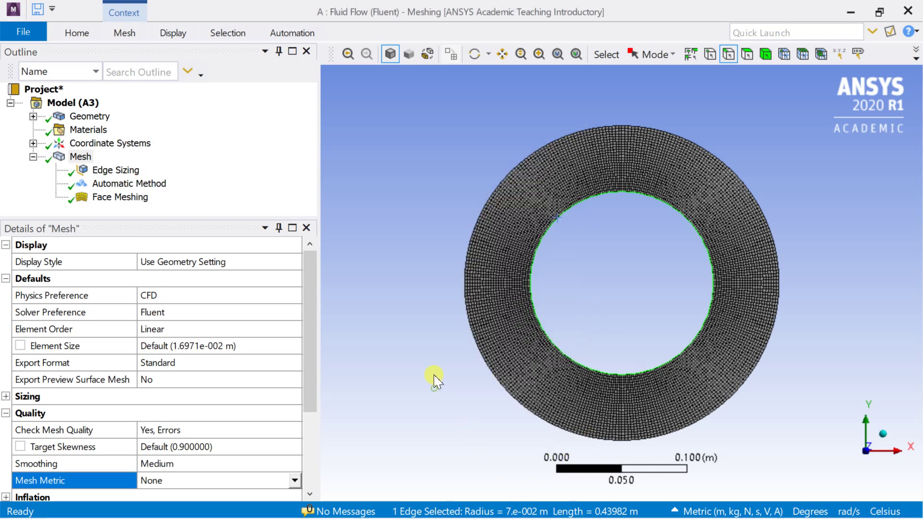
# Create a named selection called "outer cylinder" from the outer circular edge of the annulus.
pyautogui.click(461, 280)
pyautogui.rightClick(463, 280)
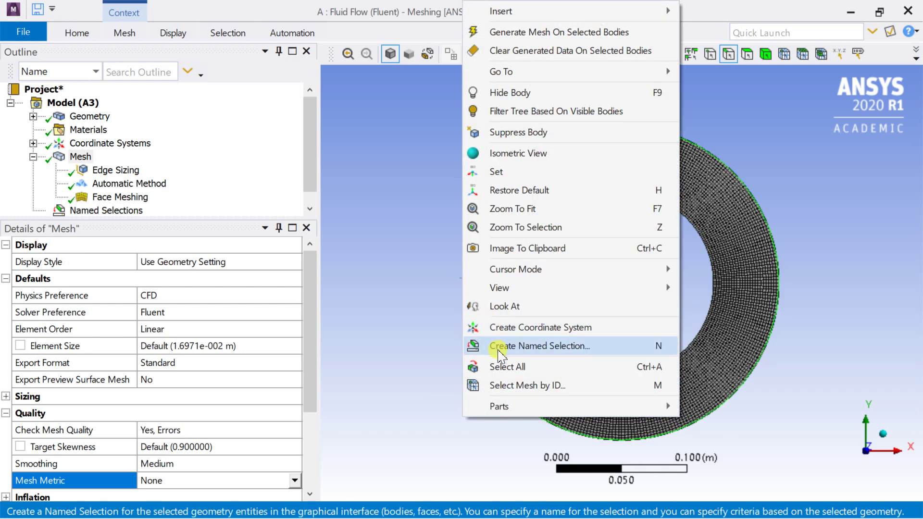
pyautogui.click(498, 349)
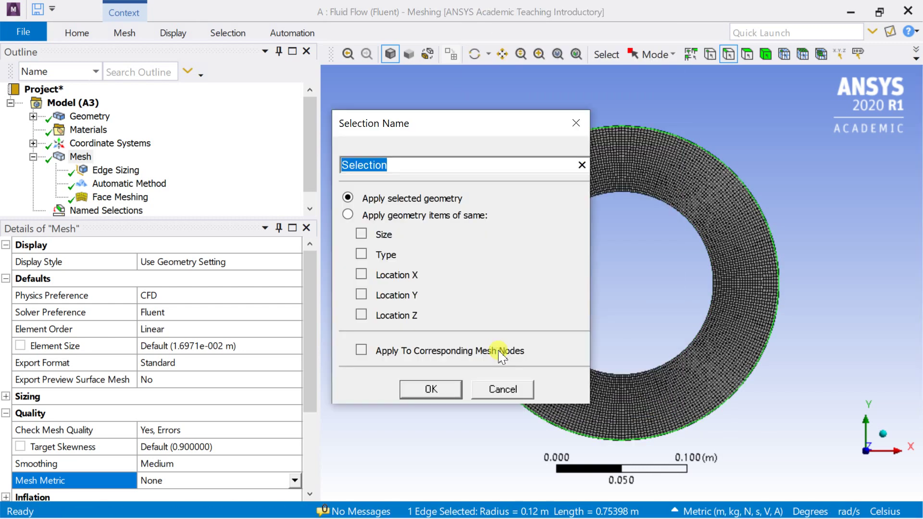
pyautogui.write('outer cylinder')
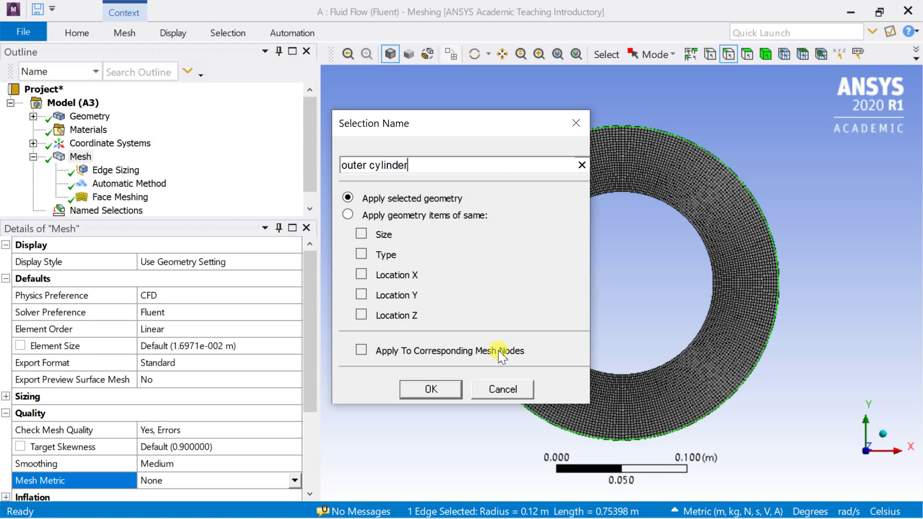
pyautogui.press('Return')
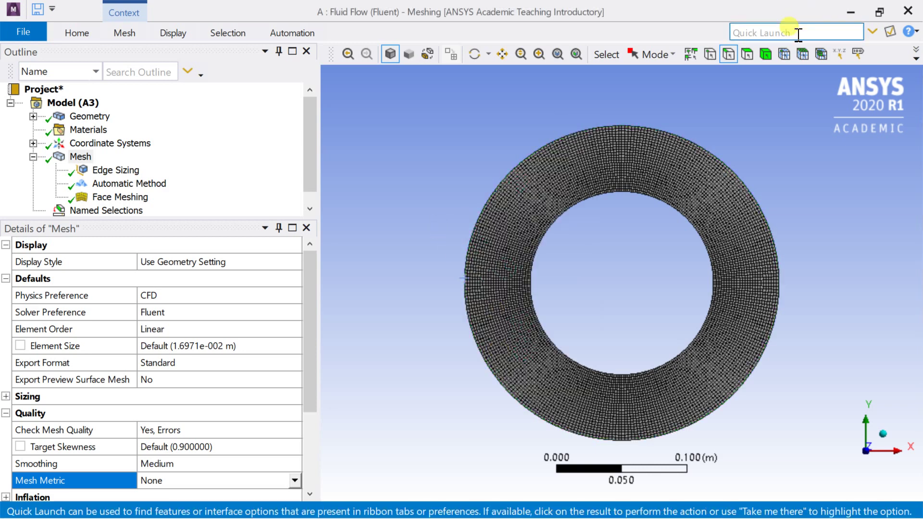
# Create a named selection called "fluid domain" from the annulus face.
pyautogui.click(746, 54)
pyautogui.click(572, 156)
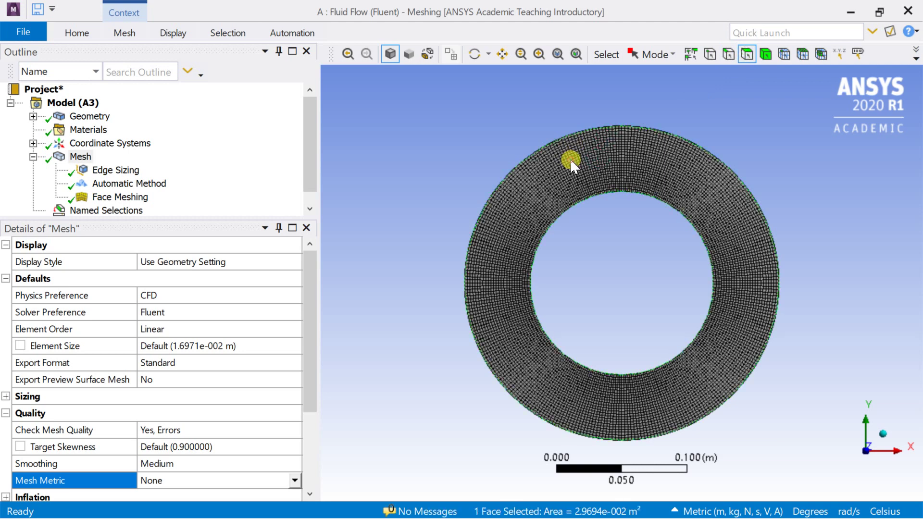
pyautogui.rightClick(569, 366)
pyautogui.click(612, 446)
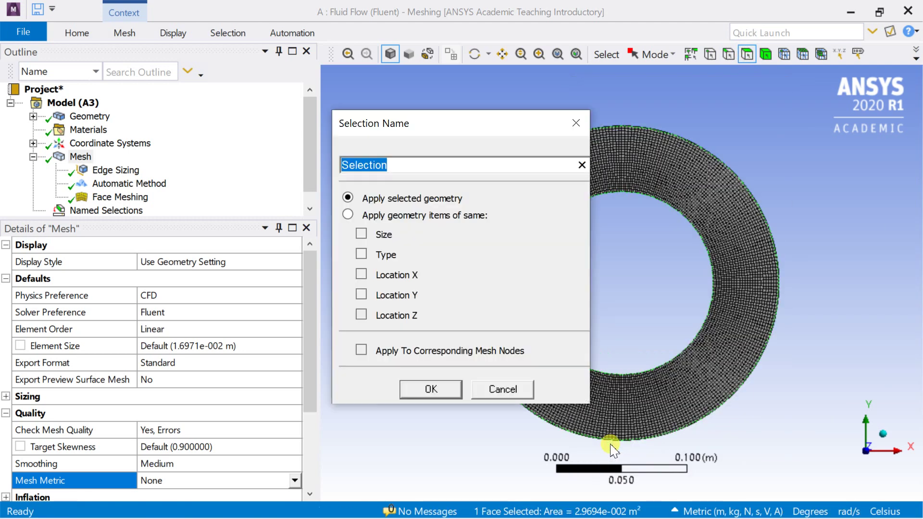
pyautogui.write('fluid domain')
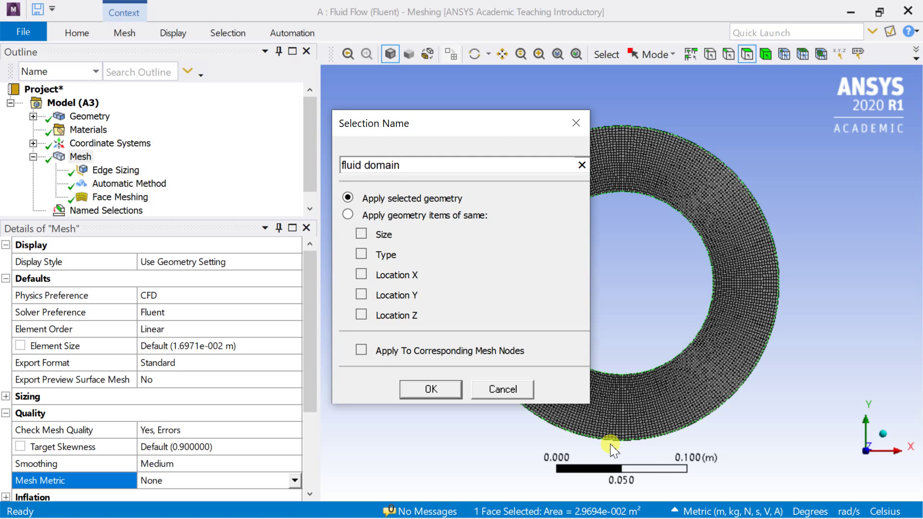
pyautogui.press('Return')
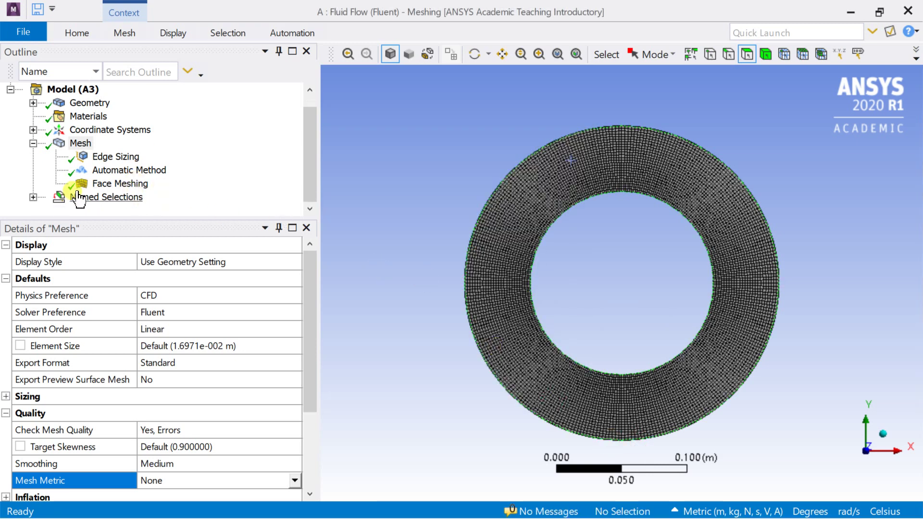
# Expand the named selections, review inner cylinder, outer cylinder and fluid domain in turn, and enlarge the outline before returning to the mesh.
pyautogui.click(33, 197)
pyautogui.click(124, 169)
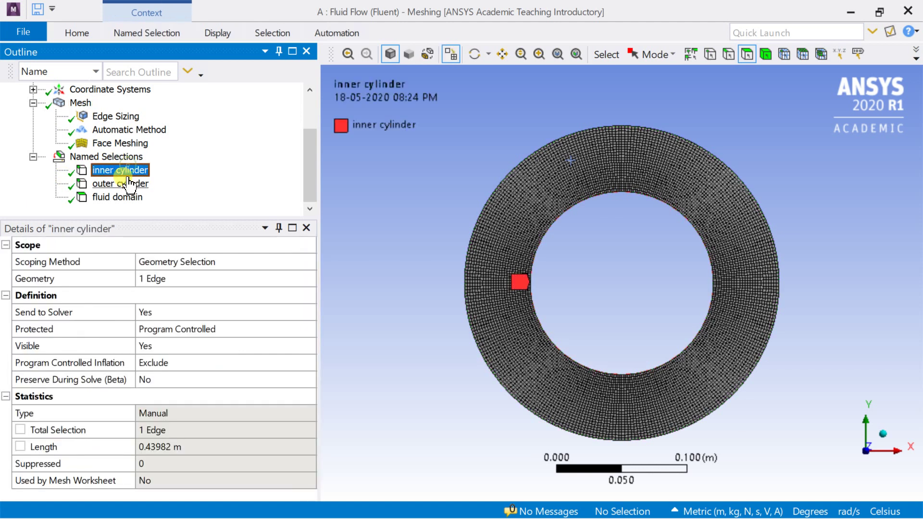
pyautogui.click(124, 184)
pyautogui.click(128, 197)
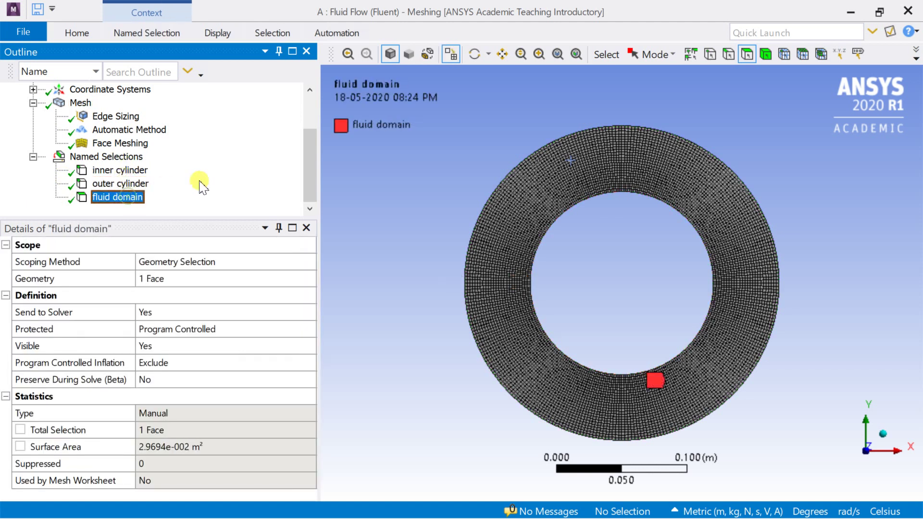
pyautogui.click(210, 221)
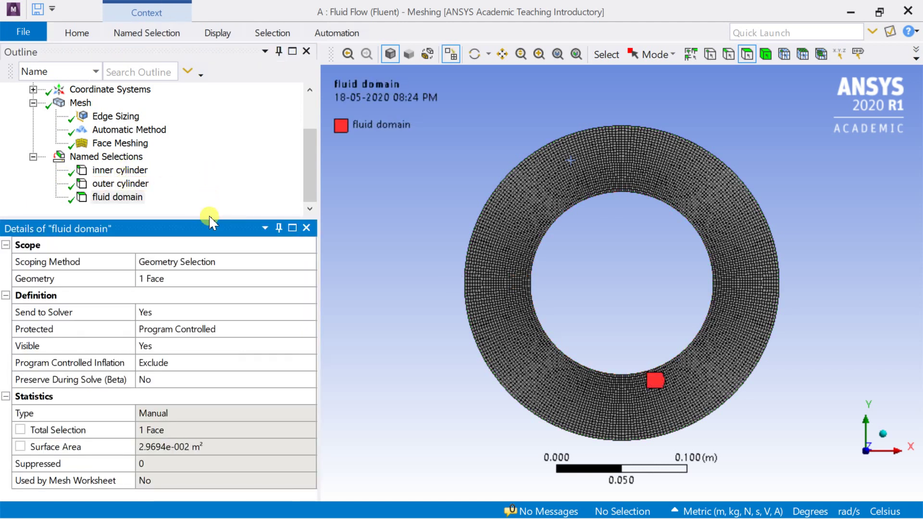
pyautogui.moveTo(209, 220); pyautogui.dragTo(206, 329)
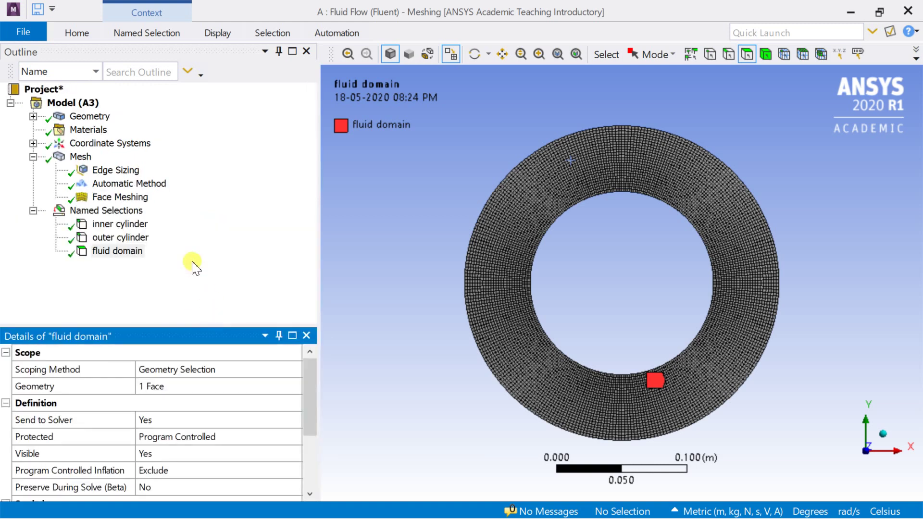
pyautogui.click(75, 158)
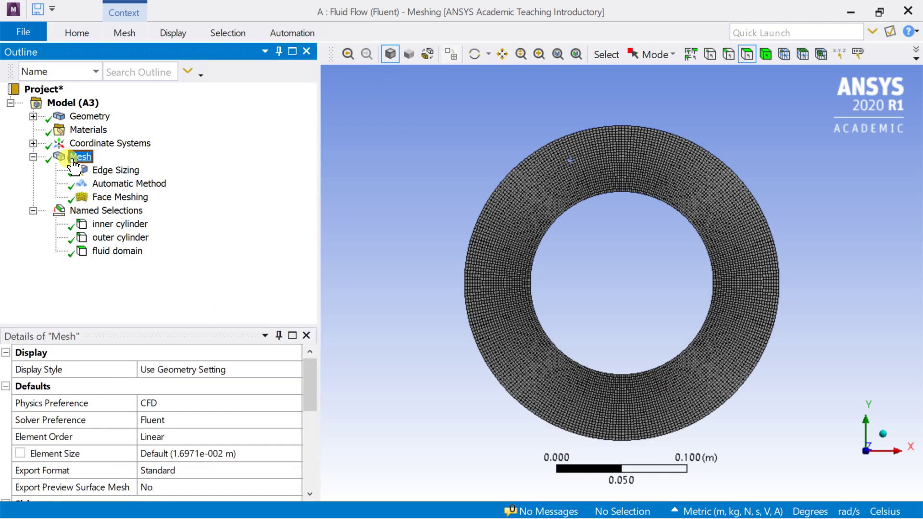
# Update the mesh for the Fluent system and close the Meshing application.
pyautogui.rightClick(74, 163)
pyautogui.click(114, 187)
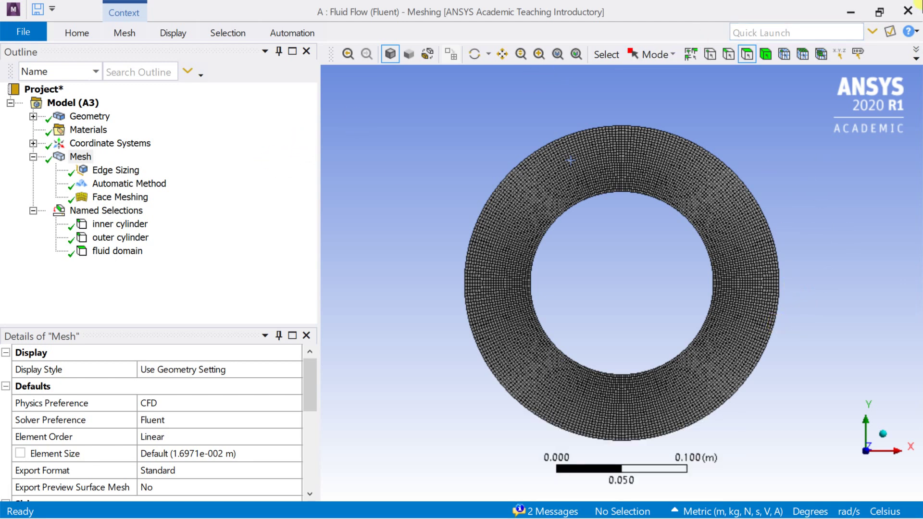
pyautogui.click(908, 11)
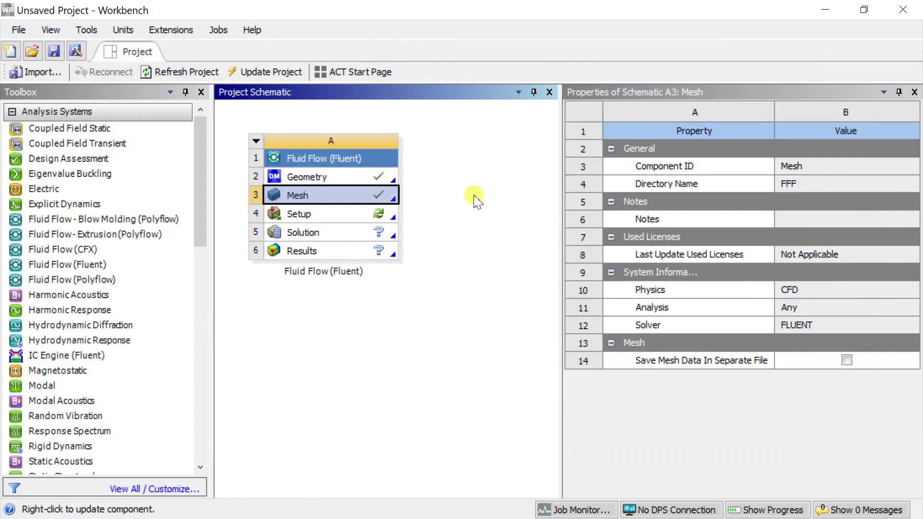
# Open the Setup cell of the Fluid Flow (Fluent) system from Workbench and start Fluent with double precision.
pyautogui.click(356, 223)
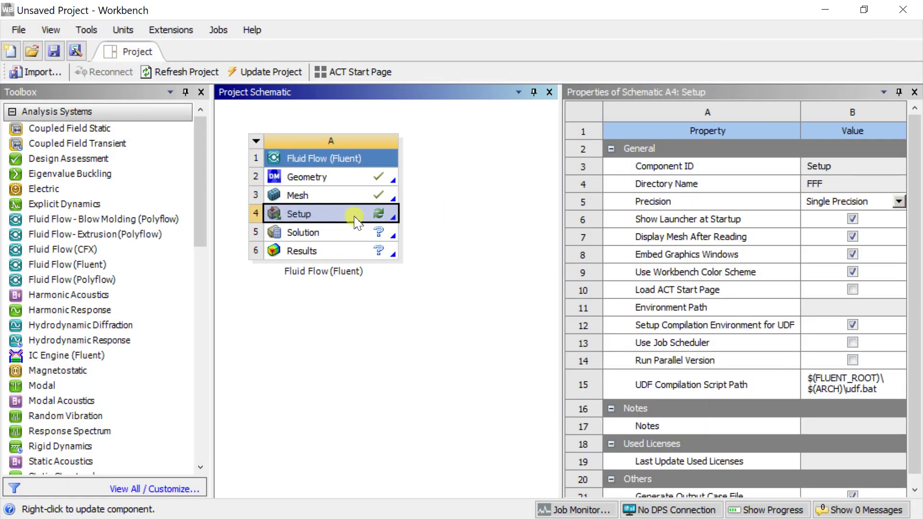
pyautogui.rightClick(356, 222)
pyautogui.click(383, 191)
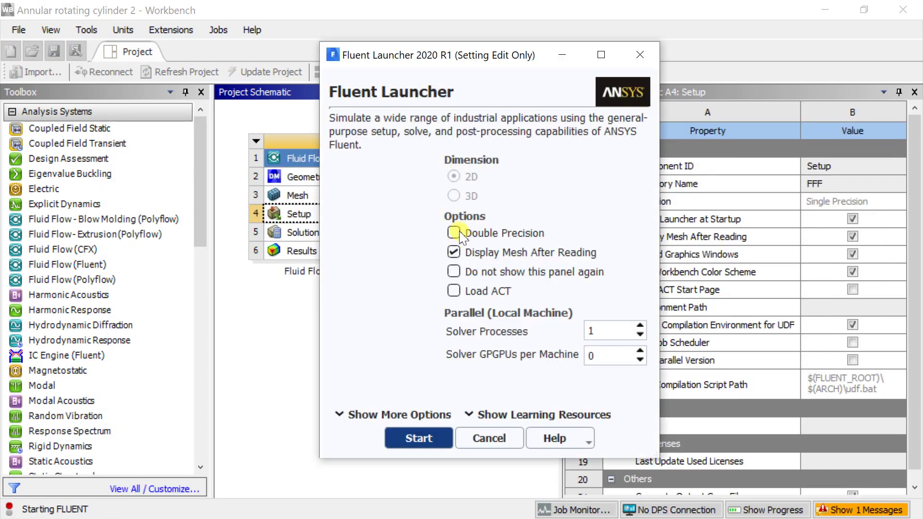
pyautogui.click(423, 438)
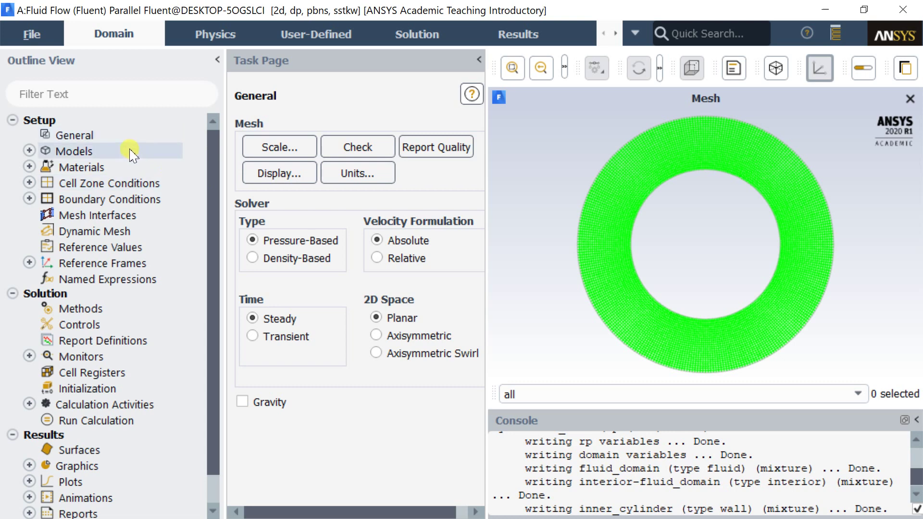
# Change the viscous model to Laminar.
pyautogui.doubleClick(123, 153)
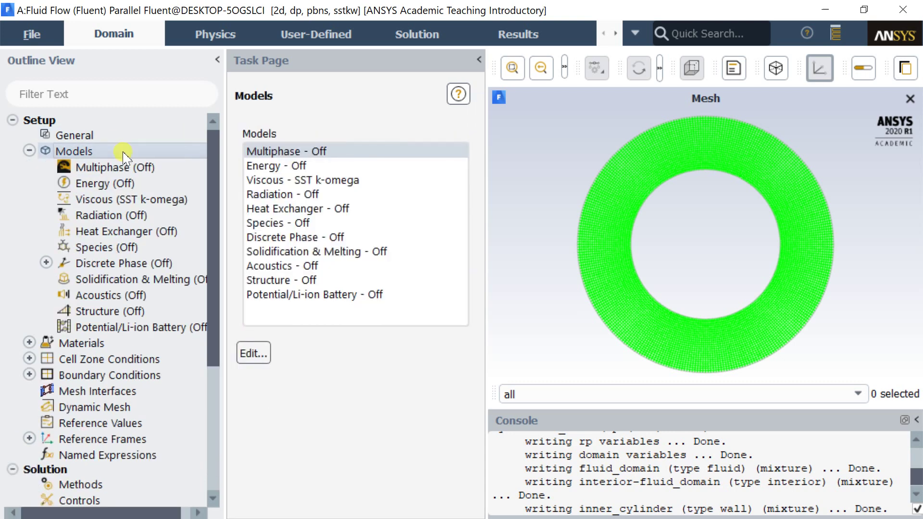
pyautogui.doubleClick(277, 180)
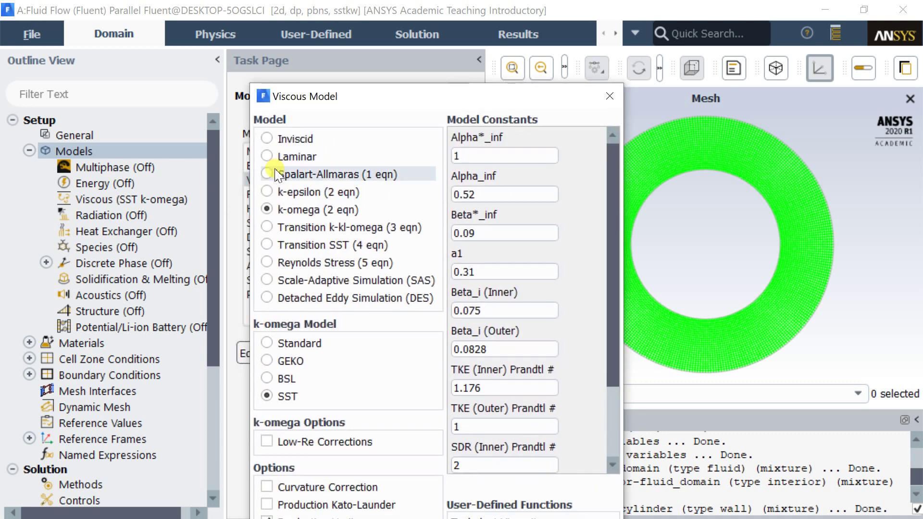
pyautogui.click(275, 158)
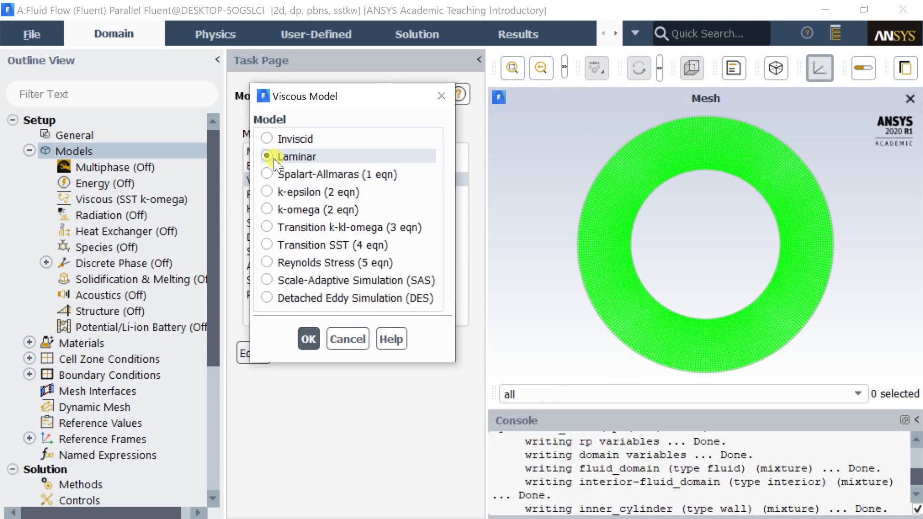
pyautogui.click(308, 338)
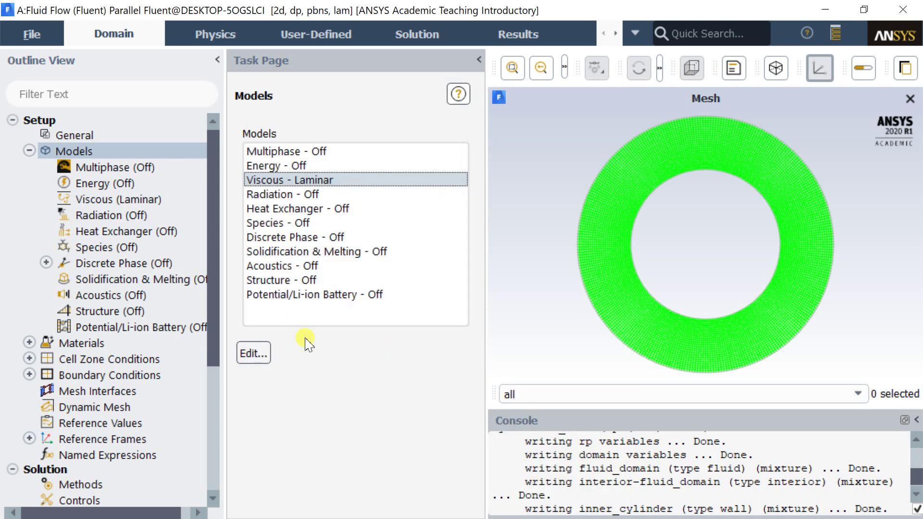
# Enable the energy equation in the physics models.
pyautogui.click(267, 166)
pyautogui.doubleClick(268, 166)
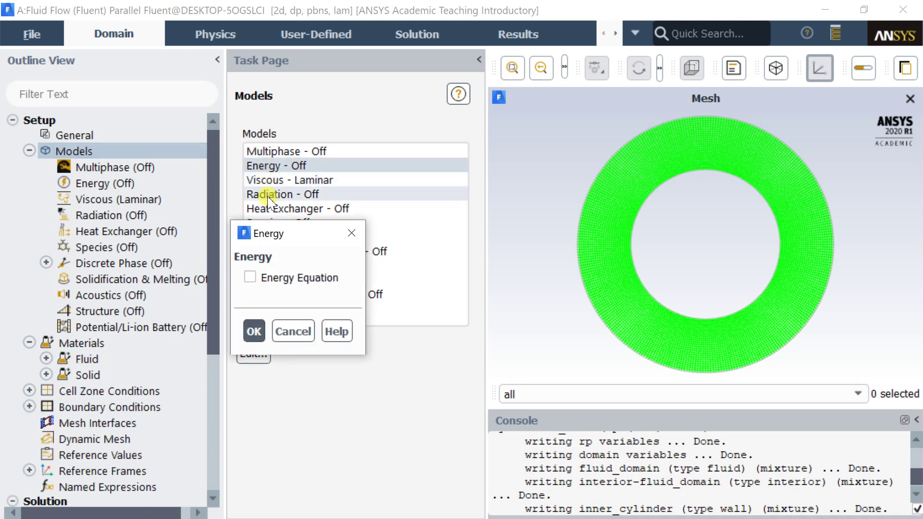
pyautogui.click(255, 333)
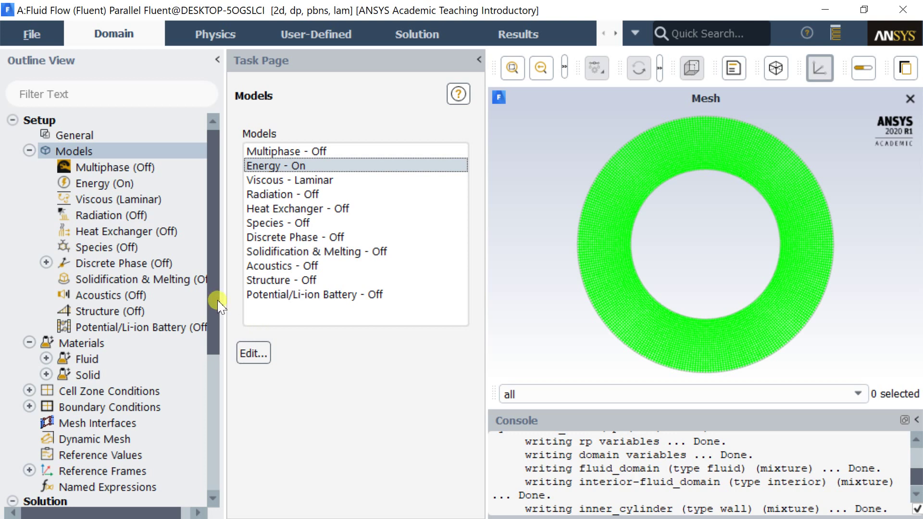
# Add glycerin (c3h8o3) to the case's fluid materials by copying it from the Fluent database.
pyautogui.click(29, 151)
pyautogui.click(79, 166)
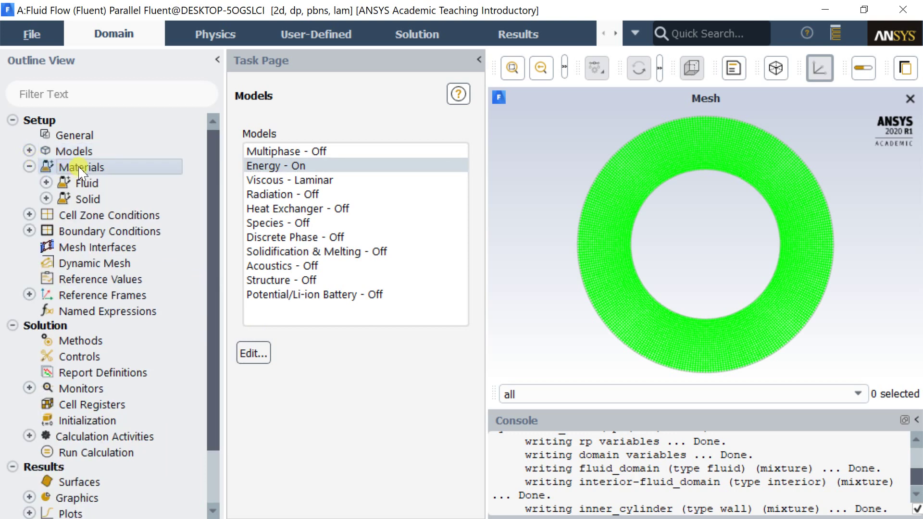
pyautogui.click(29, 167)
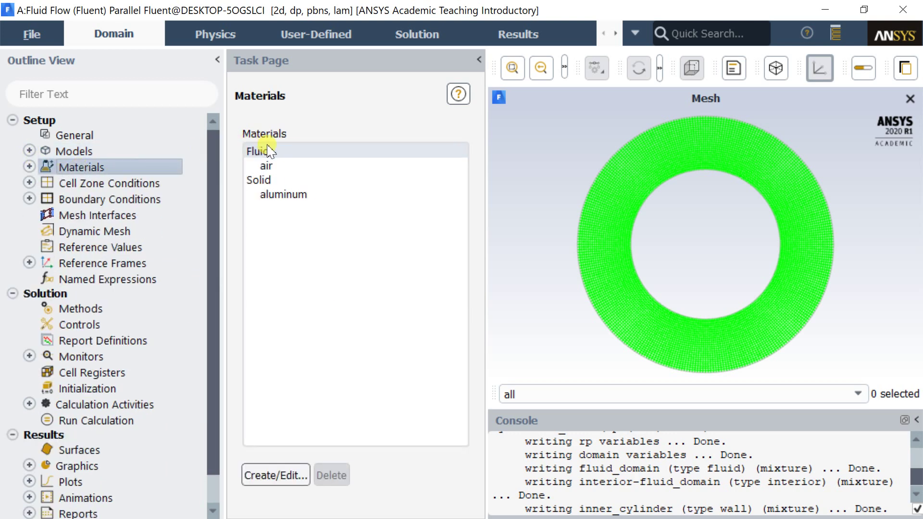
pyautogui.doubleClick(267, 153)
pyautogui.moveTo(302, 229); pyautogui.dragTo(255, 72)
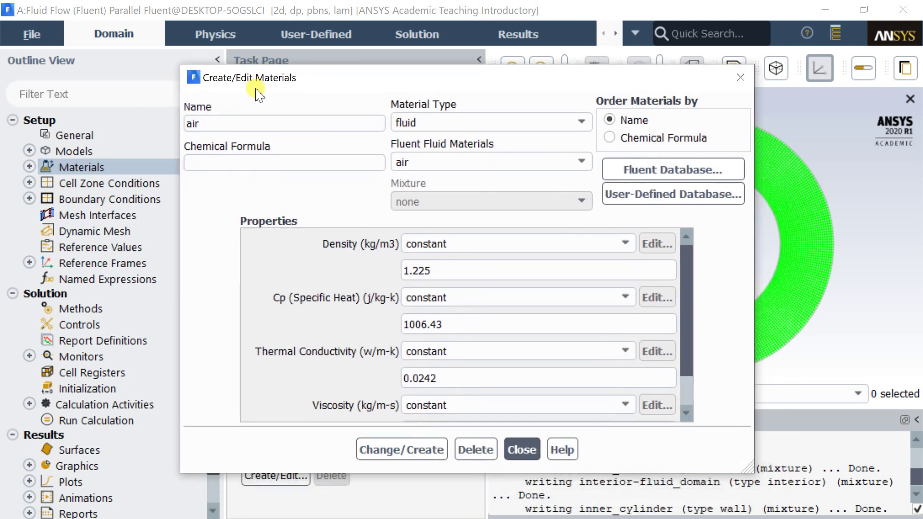
pyautogui.click(694, 173)
pyautogui.moveTo(447, 243); pyautogui.dragTo(393, 91)
pyautogui.scroll(-1, 391, 164)
pyautogui.scroll(-20, 391, 163)
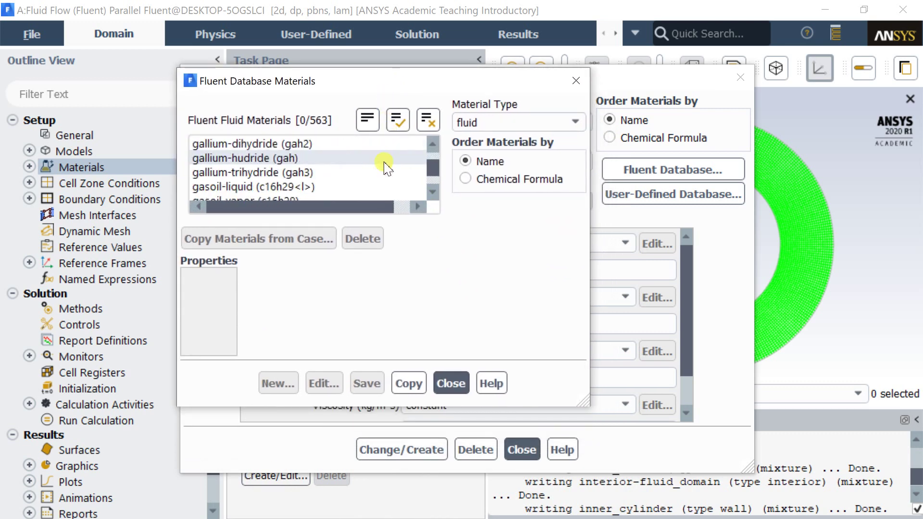
pyautogui.scroll(-1, 379, 168)
pyautogui.click(354, 185)
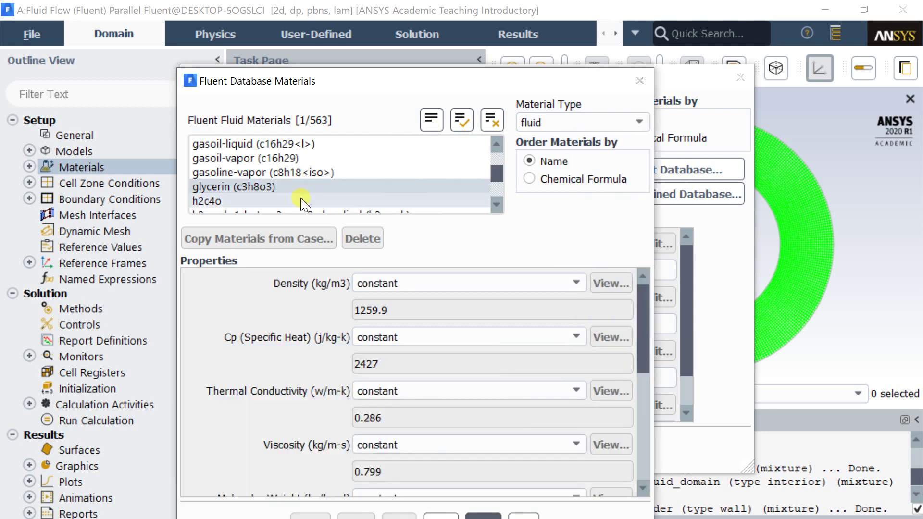
pyautogui.moveTo(426, 82); pyautogui.dragTo(434, 35)
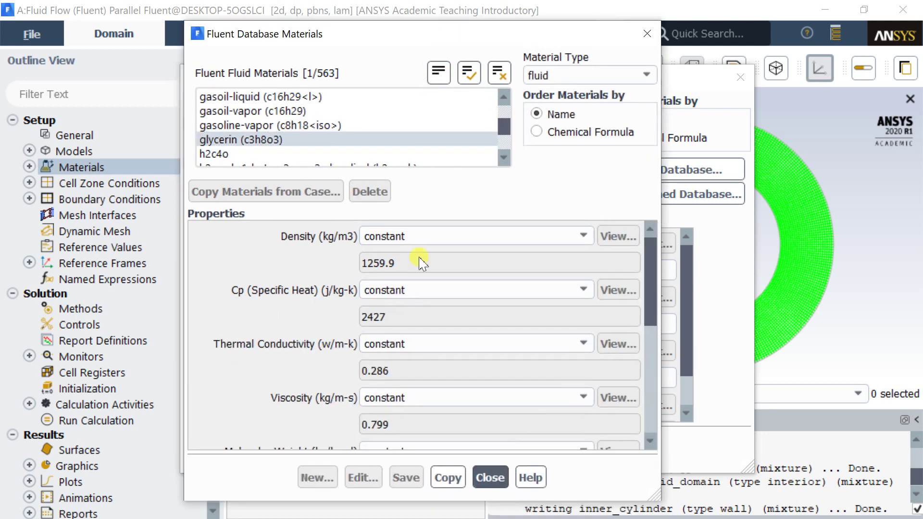
pyautogui.click(462, 478)
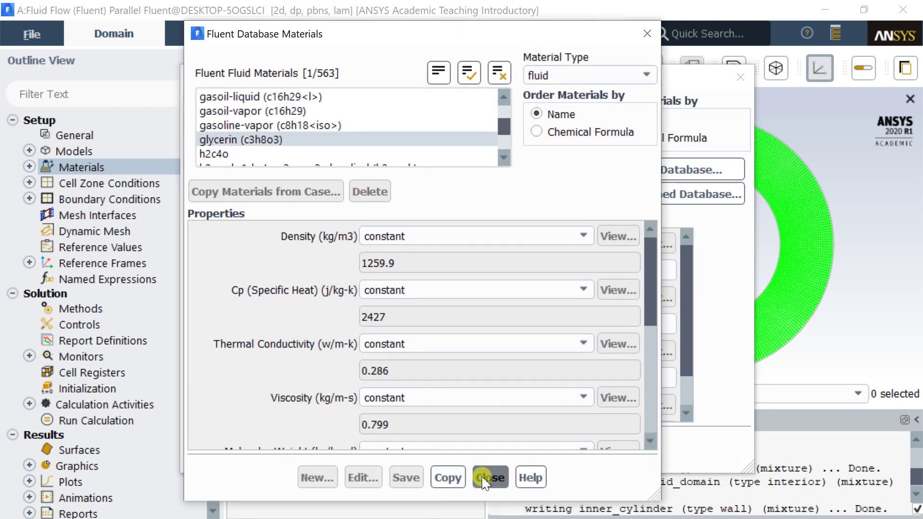
pyautogui.click(392, 450)
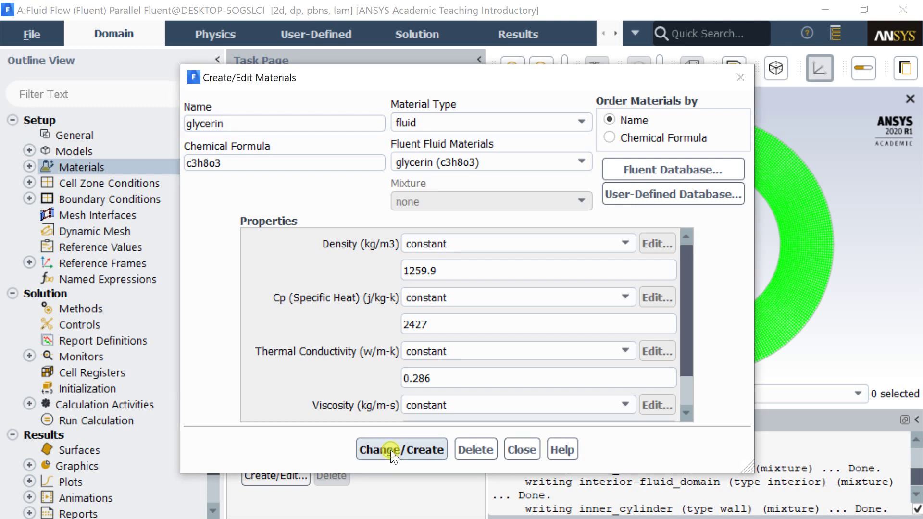
pyautogui.click(521, 449)
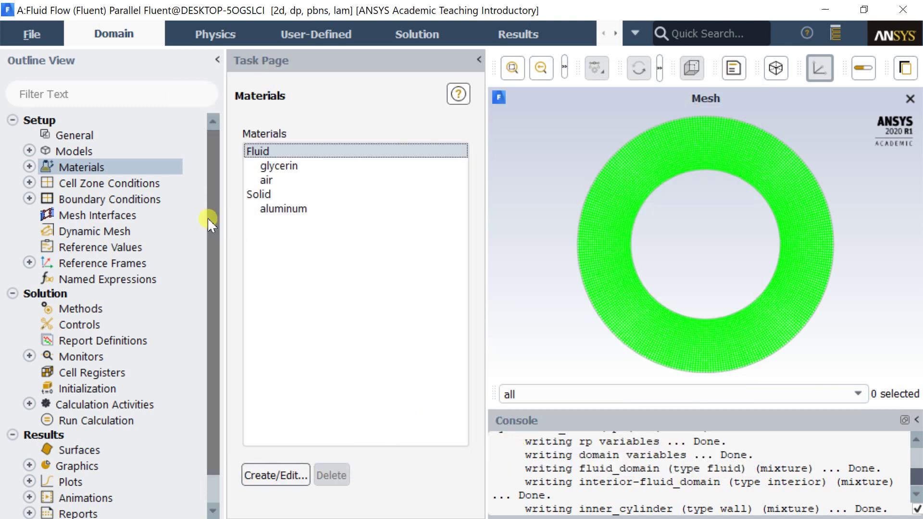
# Assign glycerin as the material of the fluid_domain cell zone.
pyautogui.click(29, 183)
pyautogui.doubleClick(85, 185)
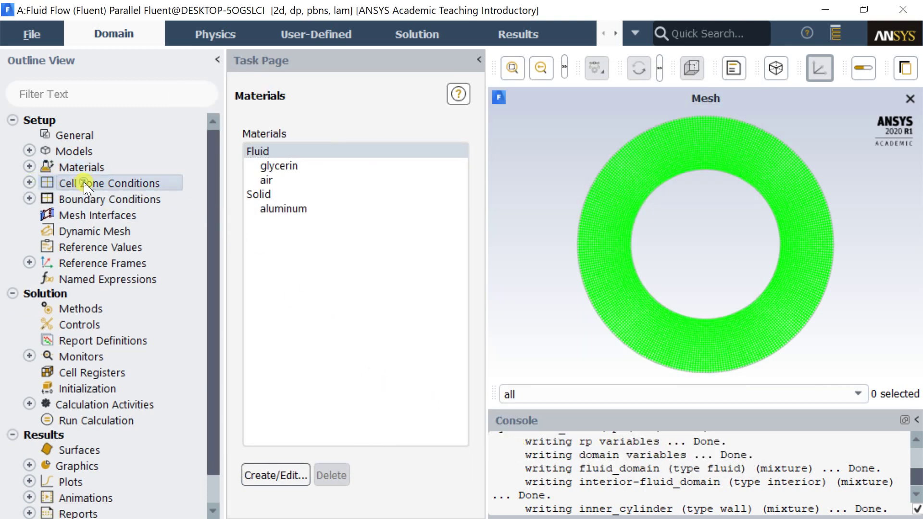
pyautogui.click(281, 163)
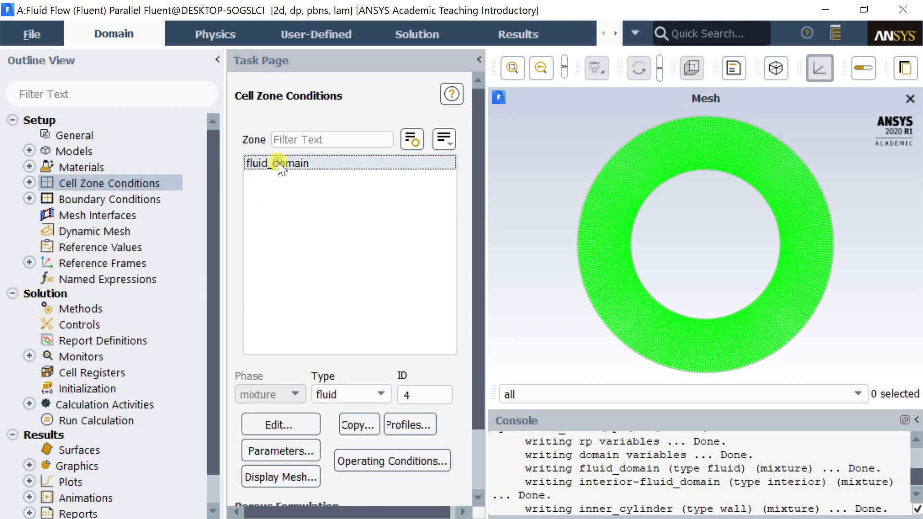
pyautogui.click(281, 423)
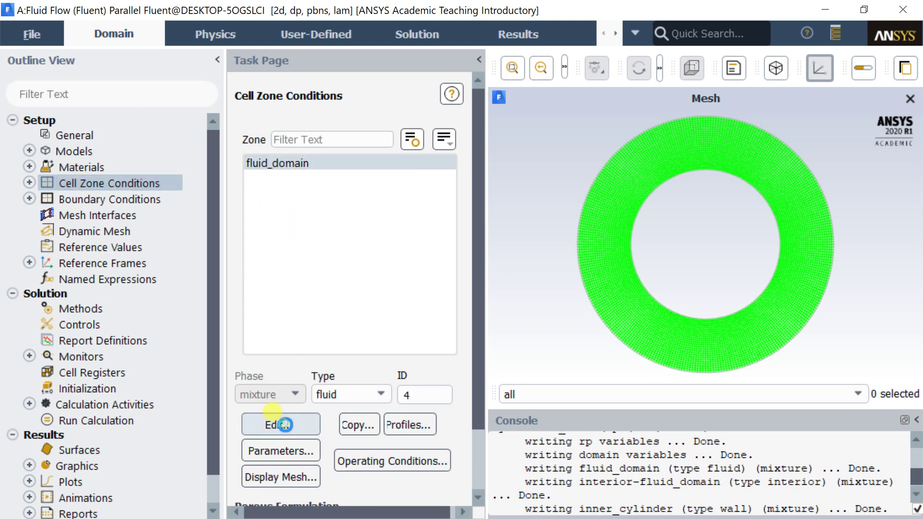
pyautogui.click(352, 117)
pyautogui.click(331, 139)
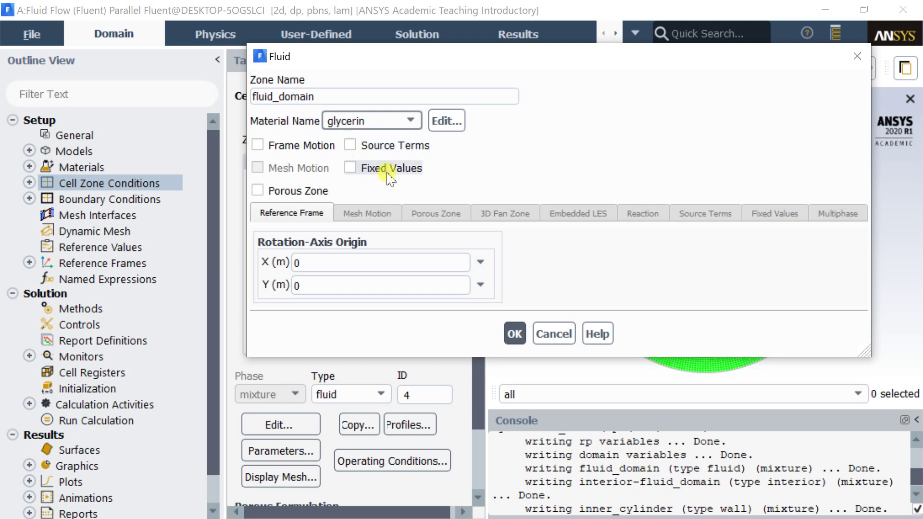
pyautogui.click(515, 334)
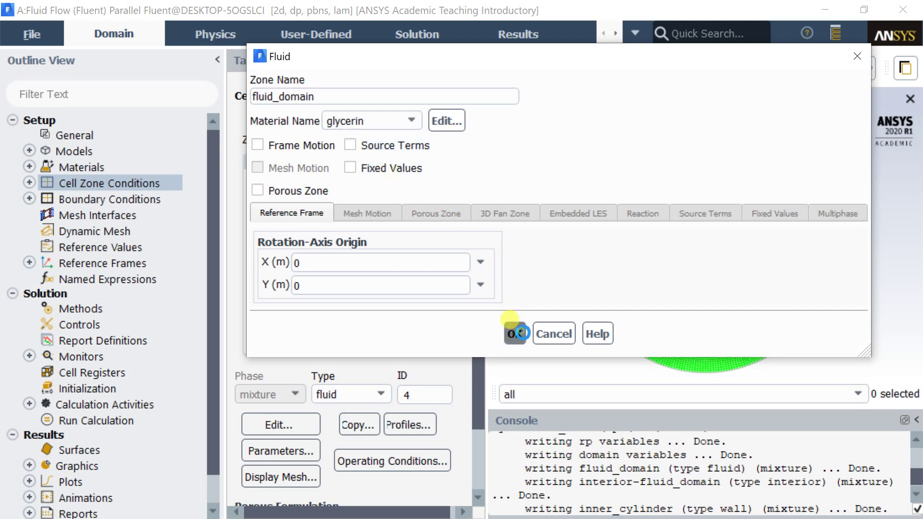
# Make the inner_cylinder boundary a moving wall with absolute rotational motion at 20 rad/s about the origin (0, 0).
pyautogui.doubleClick(140, 201)
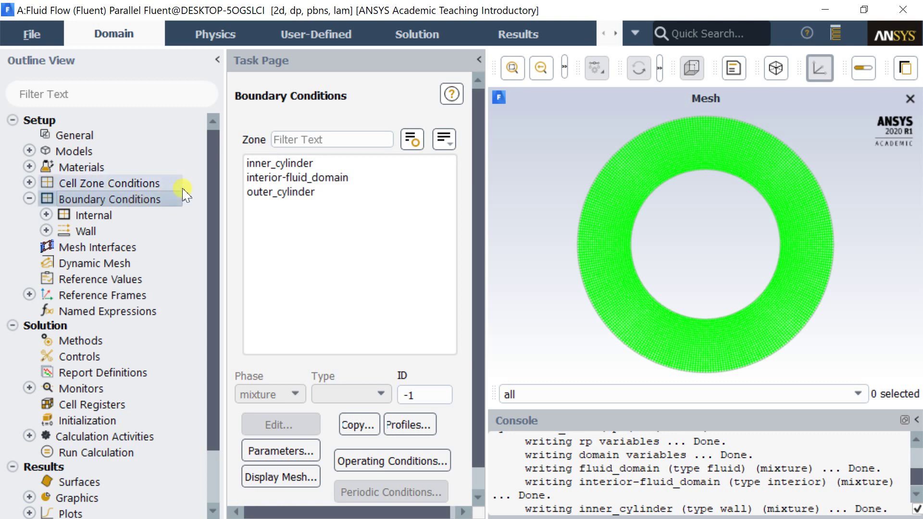
pyautogui.click(253, 162)
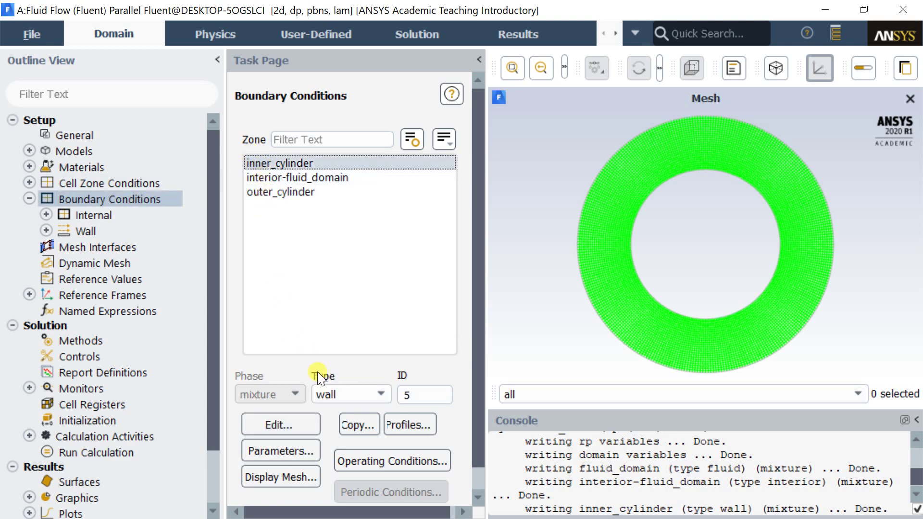
pyautogui.click(279, 425)
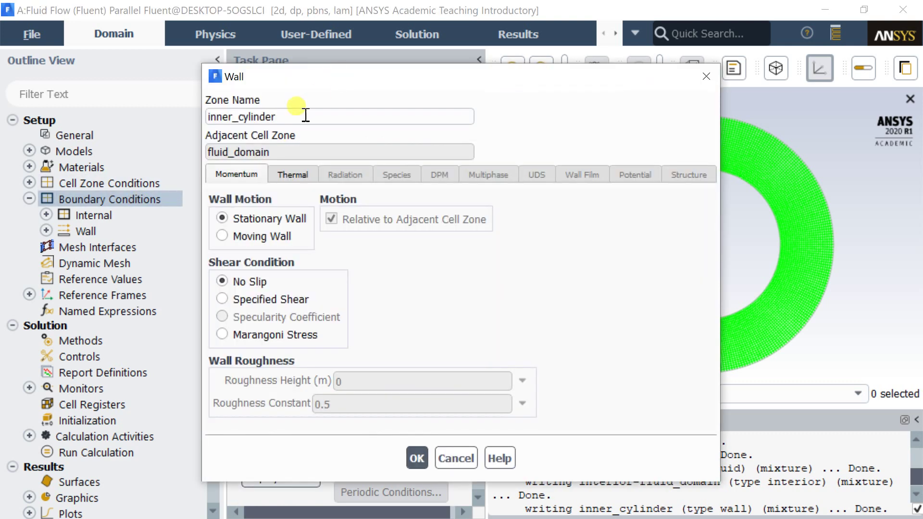
pyautogui.click(226, 238)
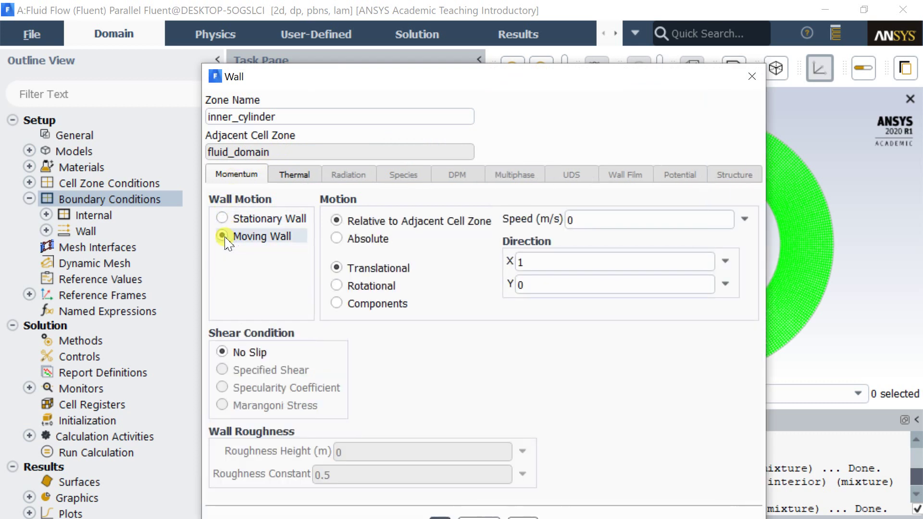
pyautogui.moveTo(313, 79); pyautogui.dragTo(300, 19)
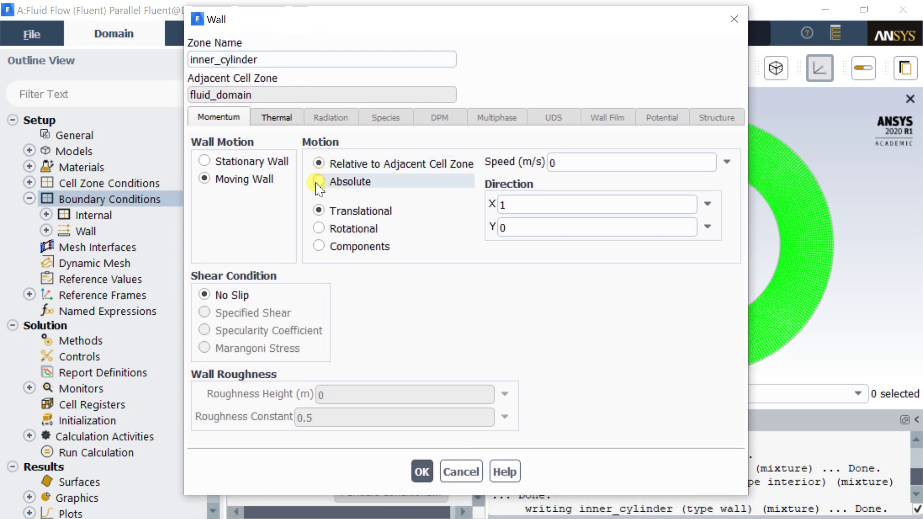
pyautogui.click(327, 230)
pyautogui.doubleClick(524, 204)
pyautogui.doubleClick(539, 228)
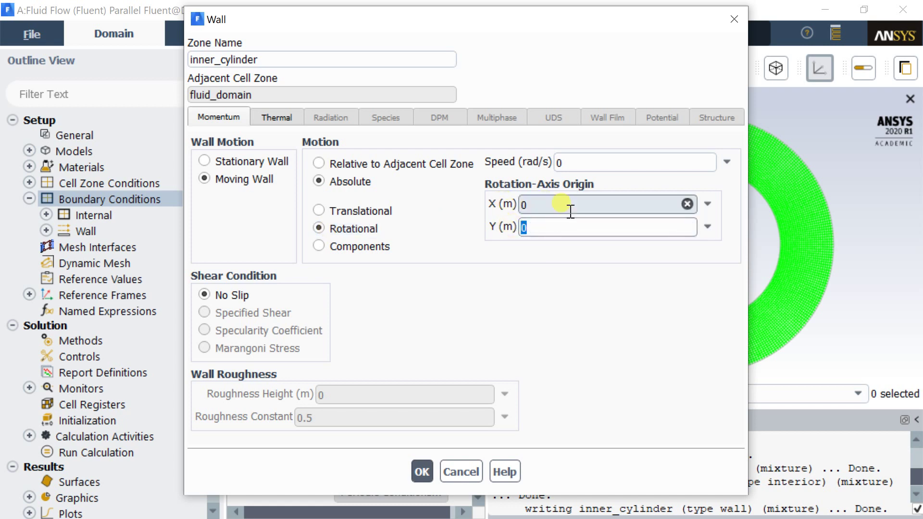
pyautogui.doubleClick(584, 163)
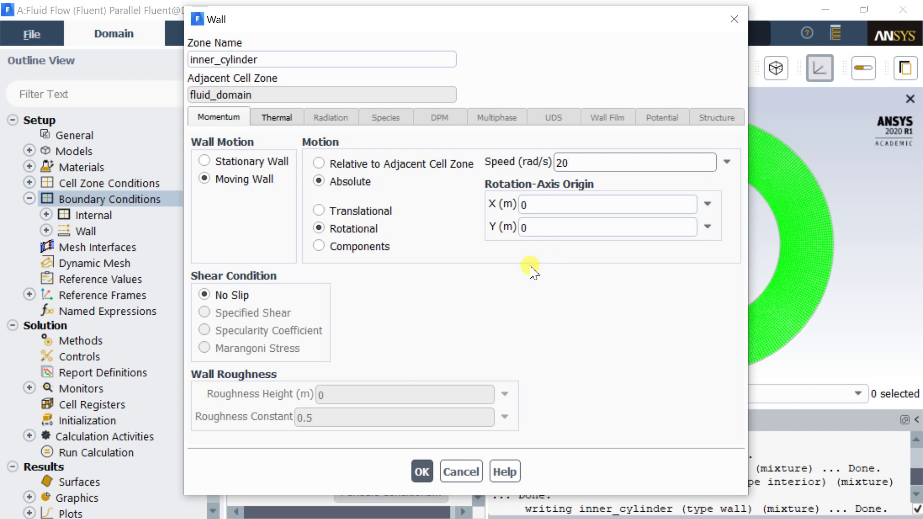
# Give the inner_cylinder wall a fixed temperature of 305 K and a wall thickness of 0.001 m.
pyautogui.click(281, 119)
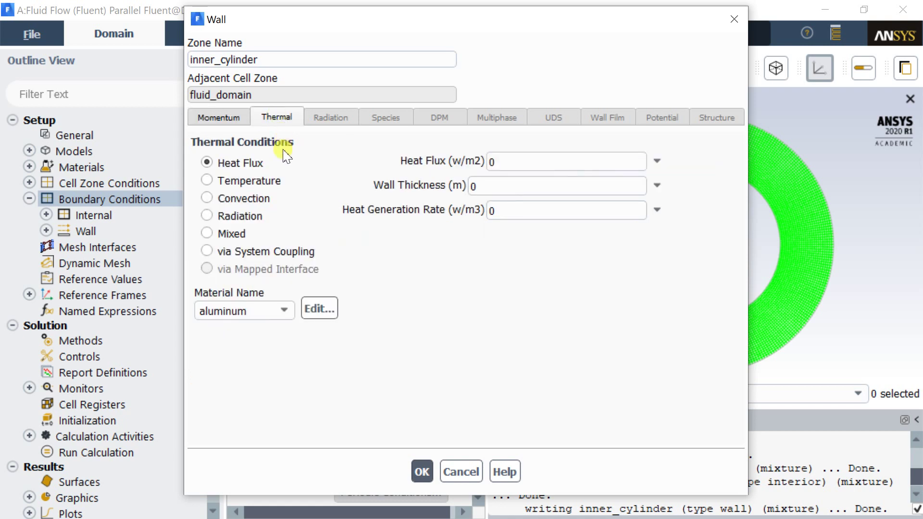
pyautogui.click(230, 178)
pyautogui.doubleClick(496, 158)
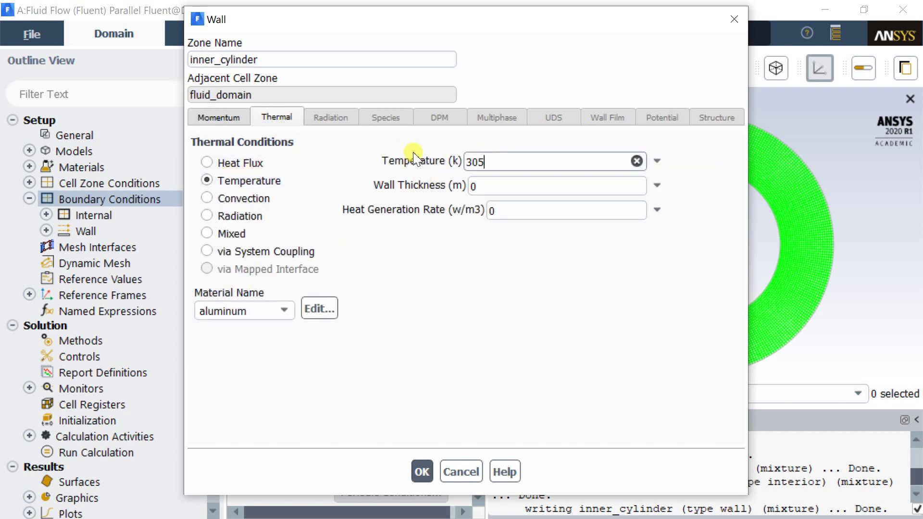
pyautogui.click(494, 187)
pyautogui.write('.001')
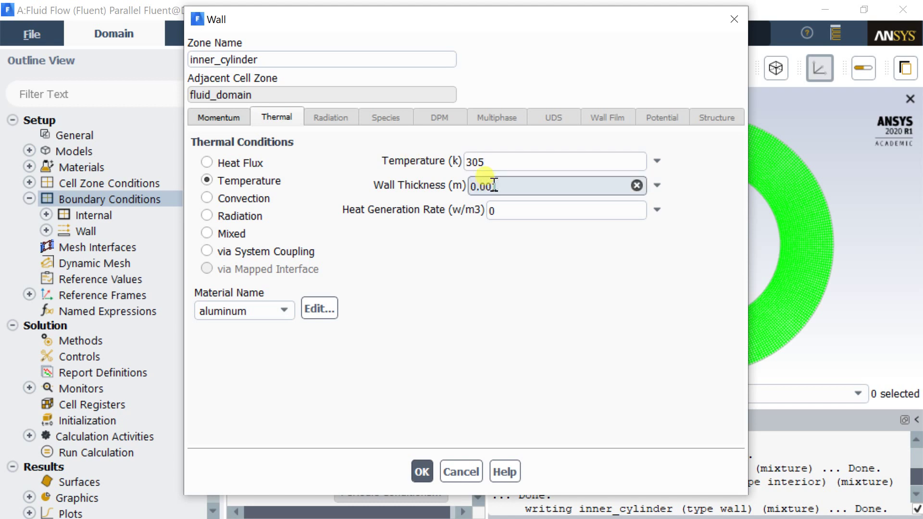
pyautogui.click(422, 472)
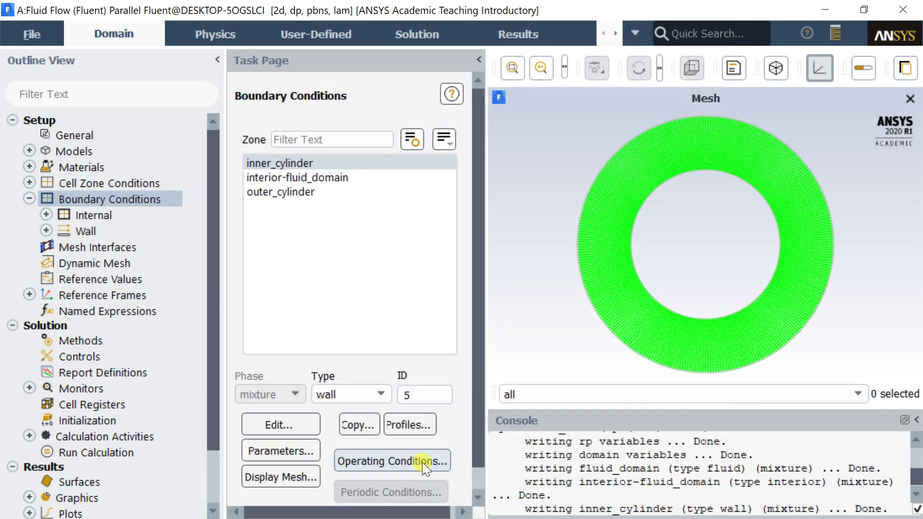
# Make the outer_cylinder boundary a moving wall with absolute rotational motion at -20 rad/s about the origin (0, 0).
pyautogui.click(323, 200)
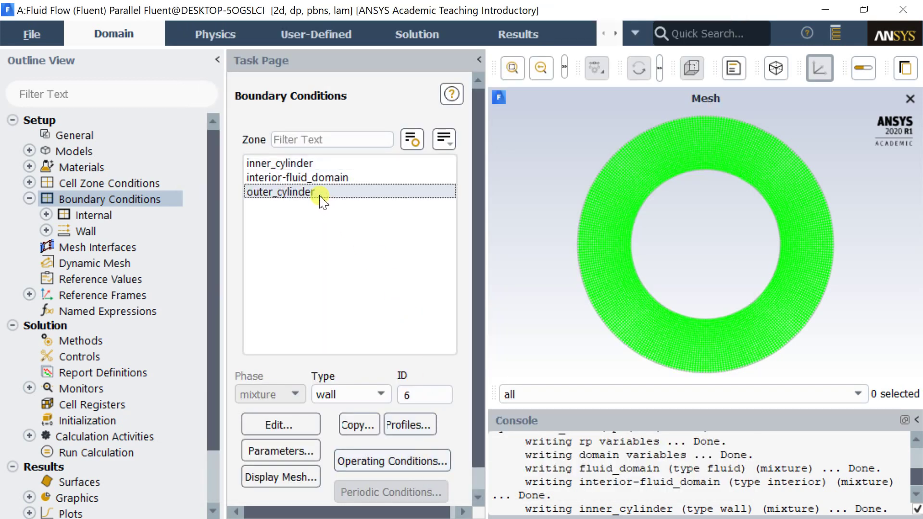
pyautogui.click(298, 419)
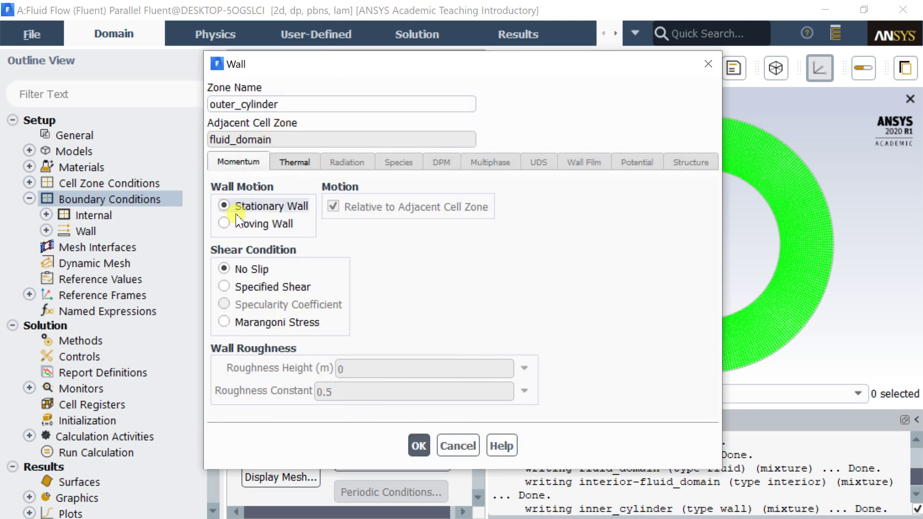
pyautogui.click(239, 224)
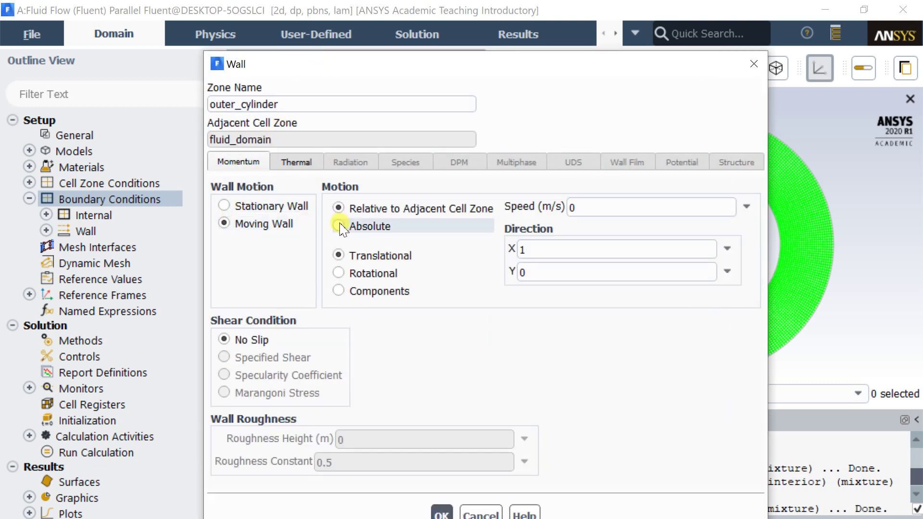
pyautogui.click(339, 225)
pyautogui.click(339, 274)
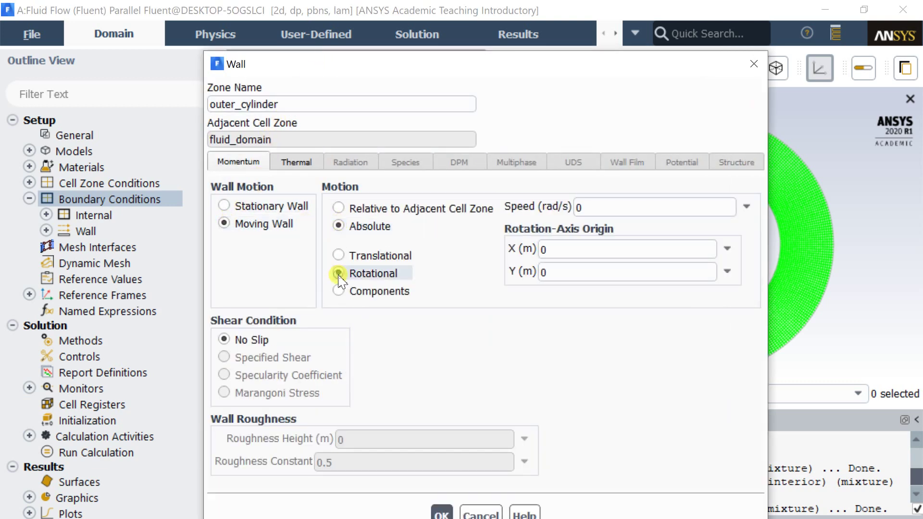
pyautogui.moveTo(583, 207); pyautogui.dragTo(526, 216)
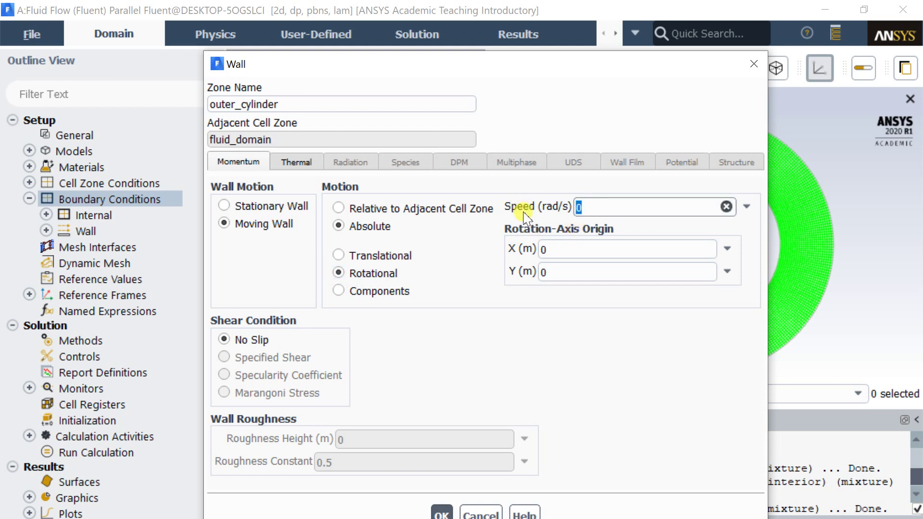
pyautogui.write('-20')
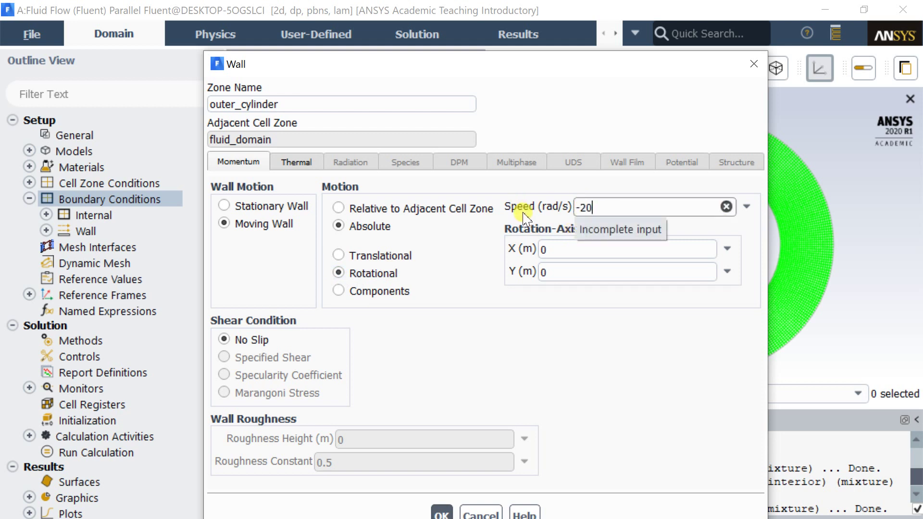
pyautogui.click(546, 249)
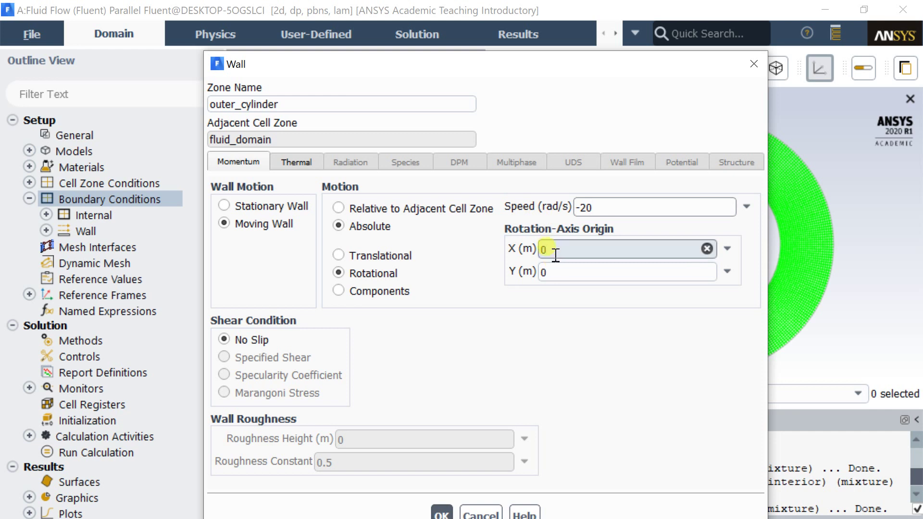
pyautogui.click(551, 273)
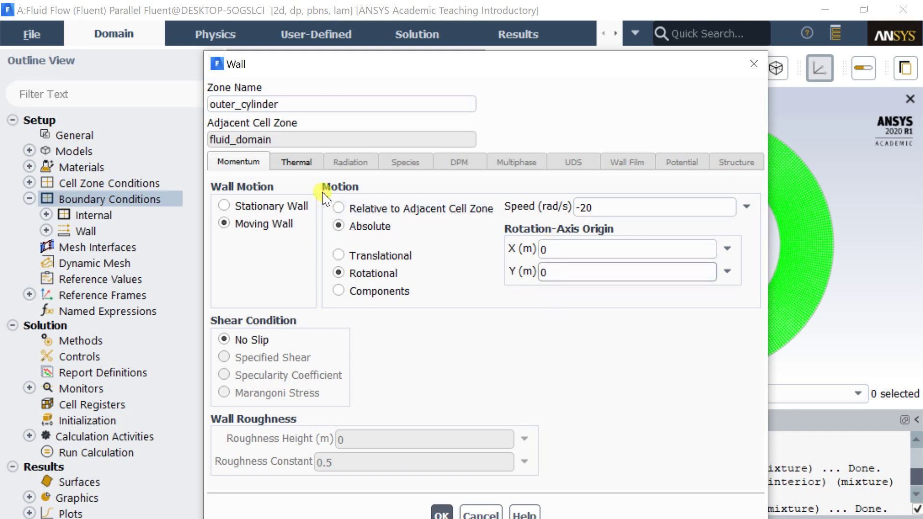
# Give the outer_cylinder wall a fixed temperature of 295 K and a wall thickness of 0.001 m.
pyautogui.click(301, 168)
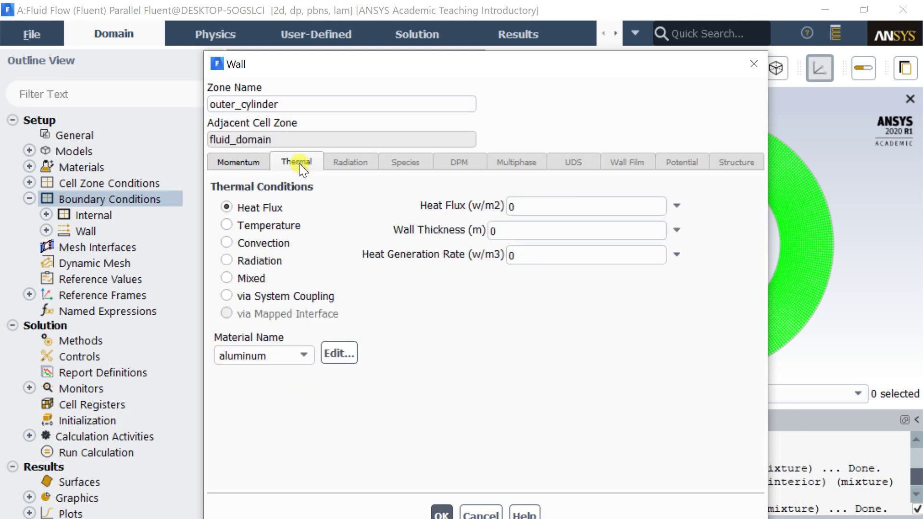
pyautogui.click(234, 227)
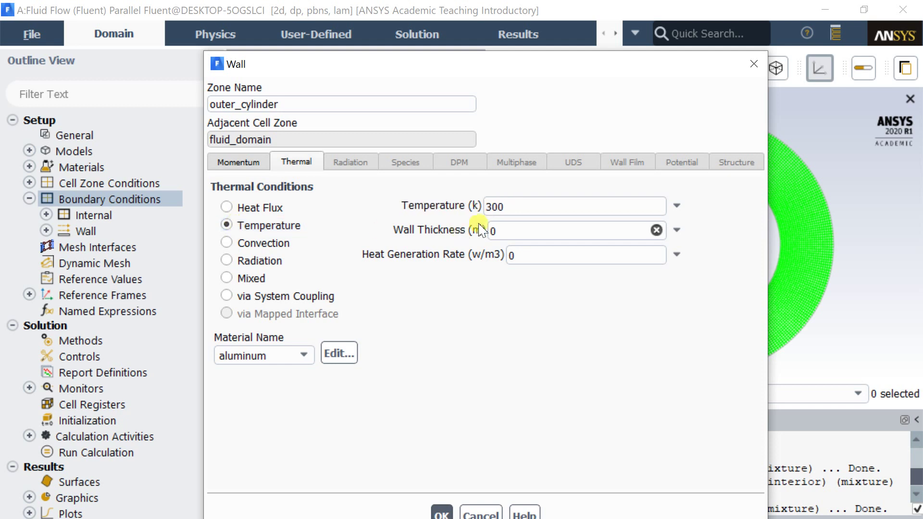
pyautogui.doubleClick(519, 207)
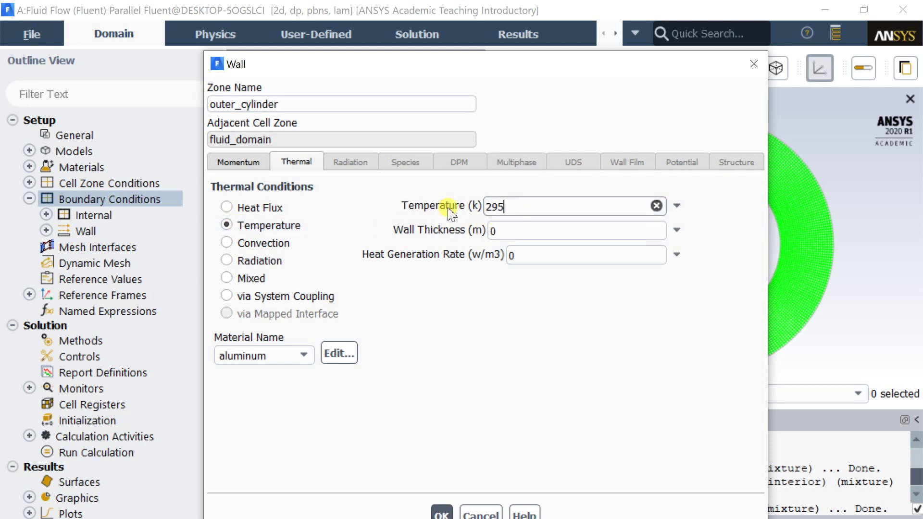
pyautogui.click(510, 231)
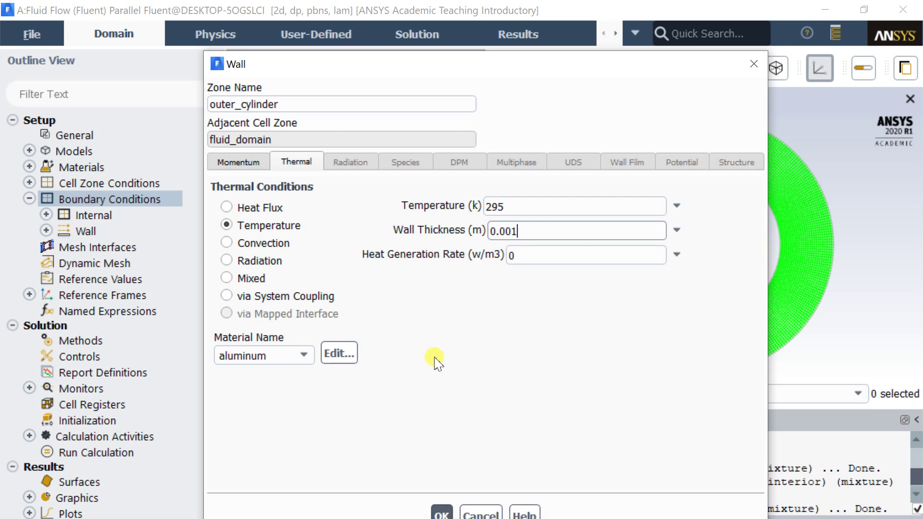
pyautogui.click(440, 512)
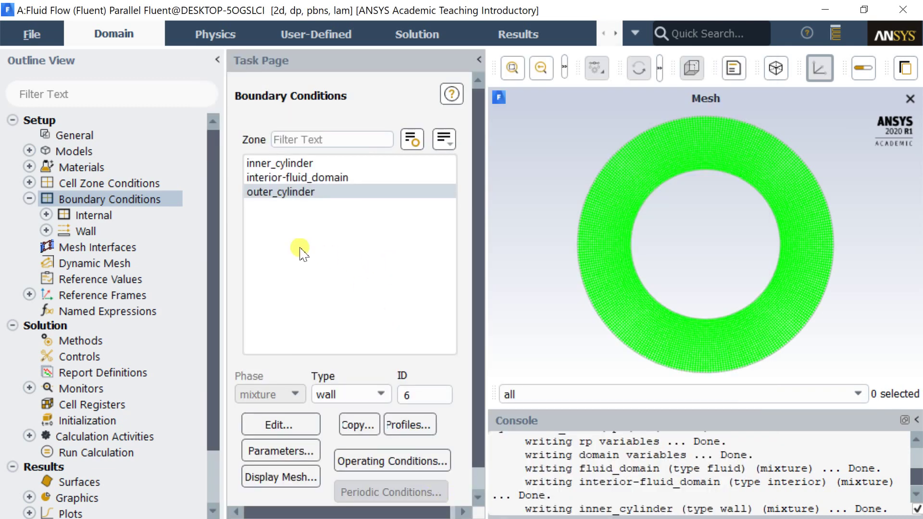
# Review the solution methods, checking the pressure-velocity coupling scheme and the spatial discretization settings.
pyautogui.scroll(-1, 145, 237)
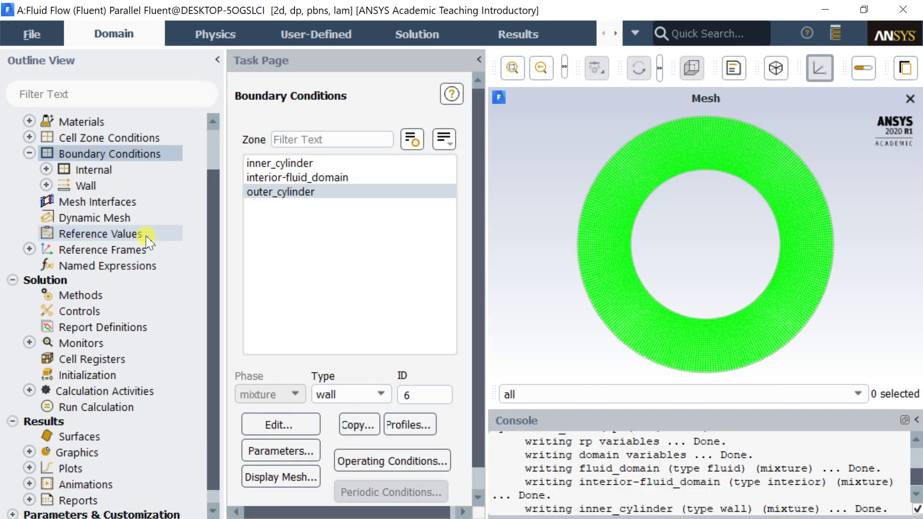
pyautogui.click(110, 296)
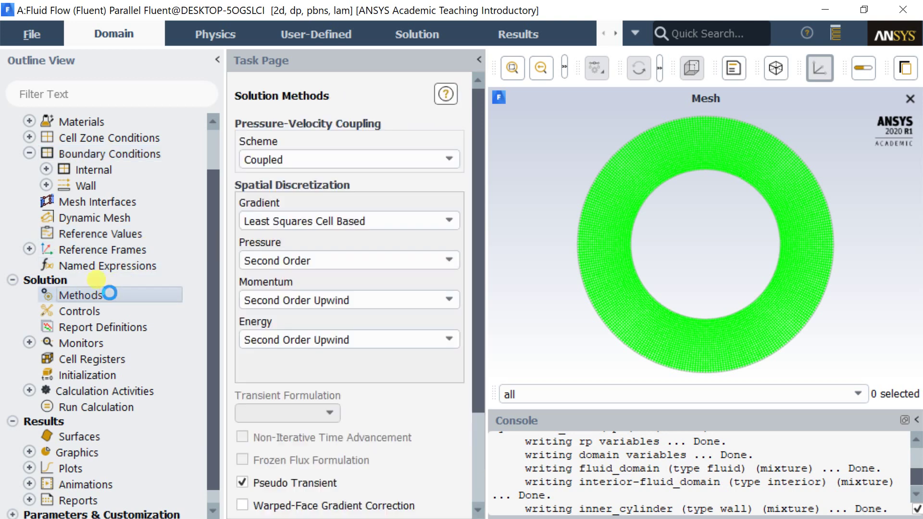
pyautogui.click(310, 157)
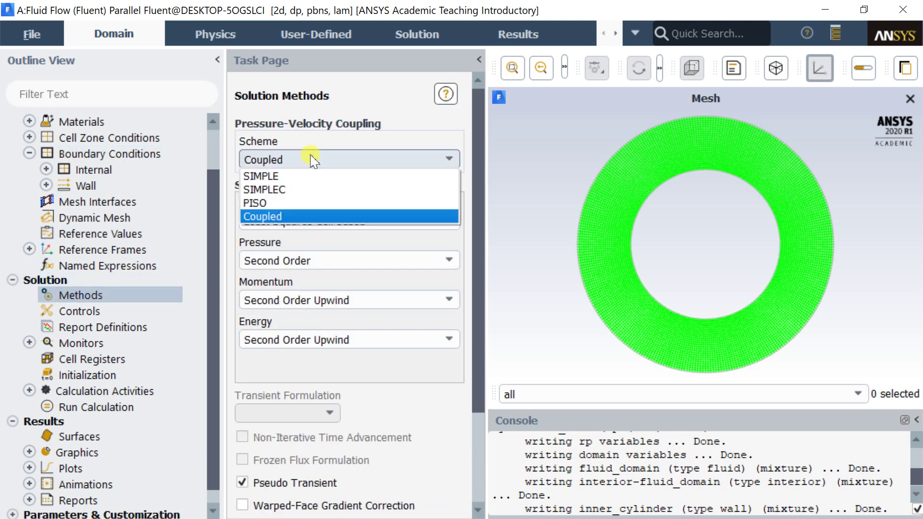
pyautogui.click(312, 161)
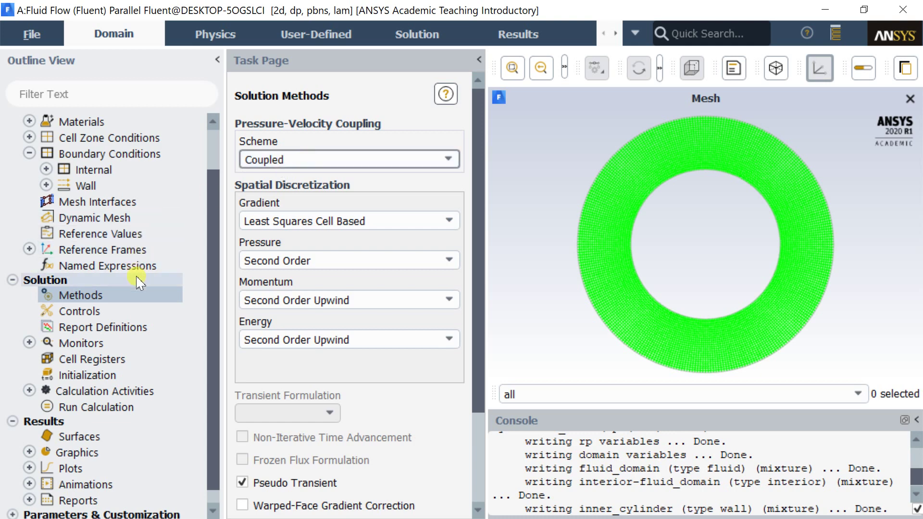
pyautogui.scroll(-1, 142, 295)
pyautogui.scroll(-3, 269, 288)
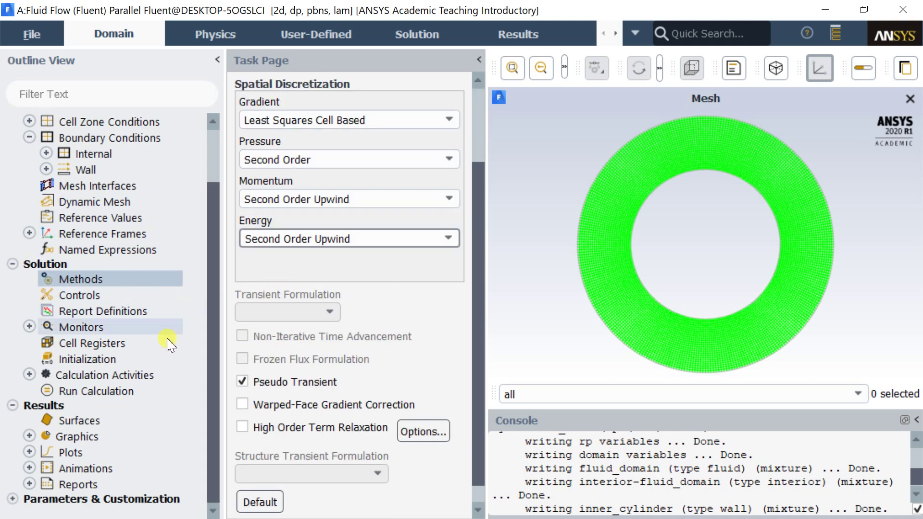
# Set the absolute residual convergence criteria for continuity, x-velocity and y-velocity to 1e-06, the same as for energy.
pyautogui.doubleClick(91, 328)
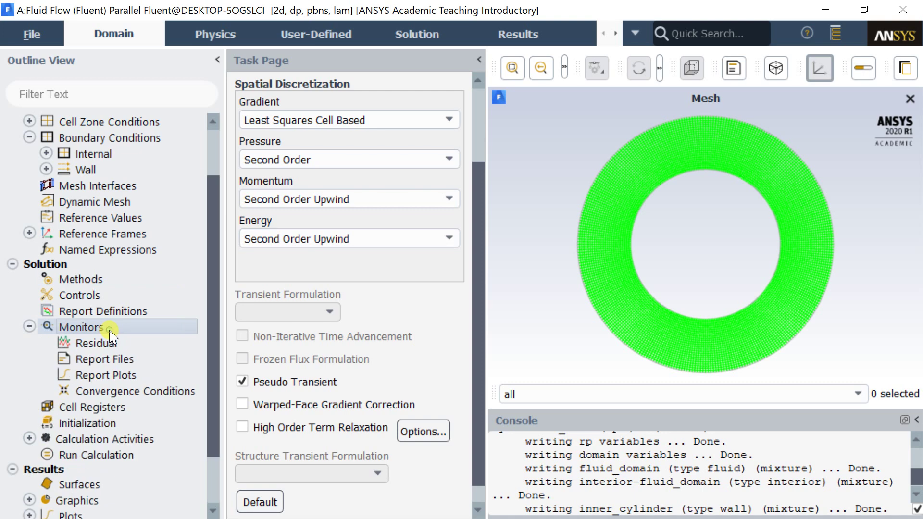
pyautogui.click(110, 344)
pyautogui.doubleClick(111, 346)
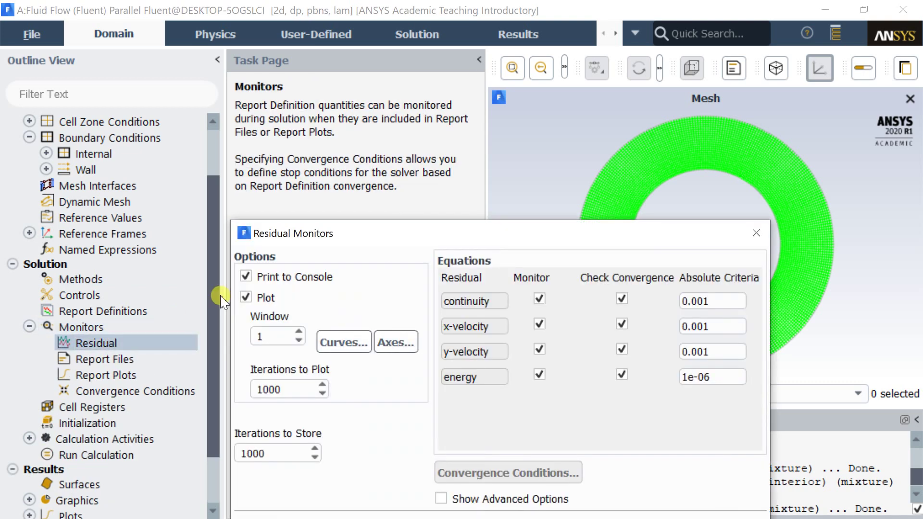
pyautogui.moveTo(264, 175); pyautogui.dragTo(192, 91)
pyautogui.moveTo(645, 237); pyautogui.dragTo(583, 236)
pyautogui.rightClick(604, 236)
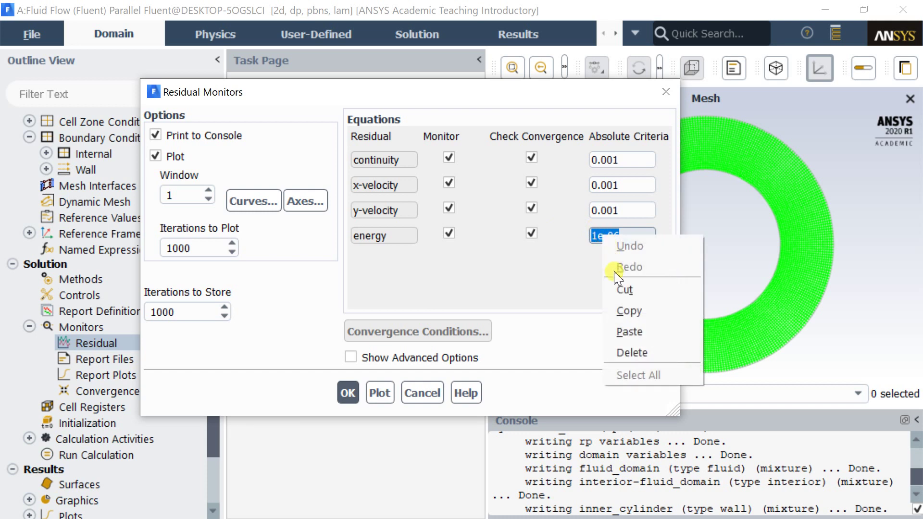
pyautogui.click(629, 311)
pyautogui.moveTo(647, 210); pyautogui.dragTo(550, 219)
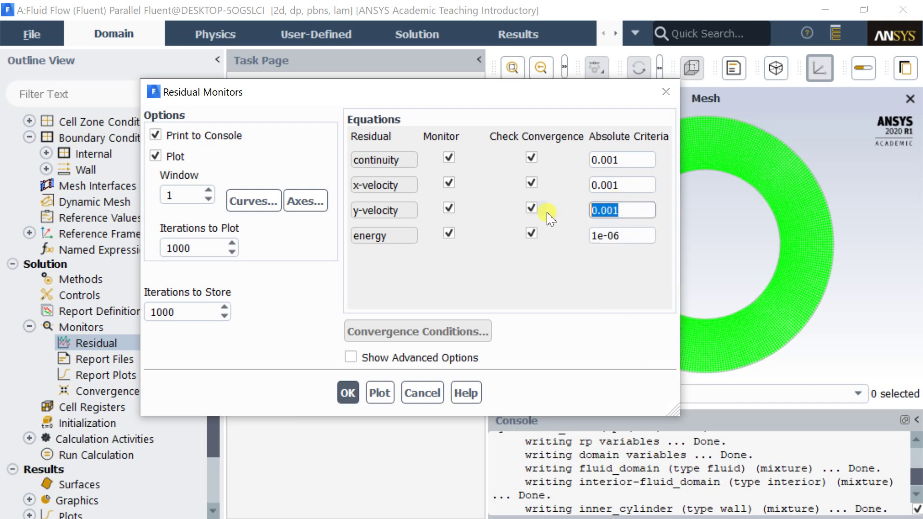
pyautogui.hotkey('ctrl', 'v')
pyautogui.moveTo(625, 185); pyautogui.dragTo(620, 160)
pyautogui.hotkey('ctrl', 'v')
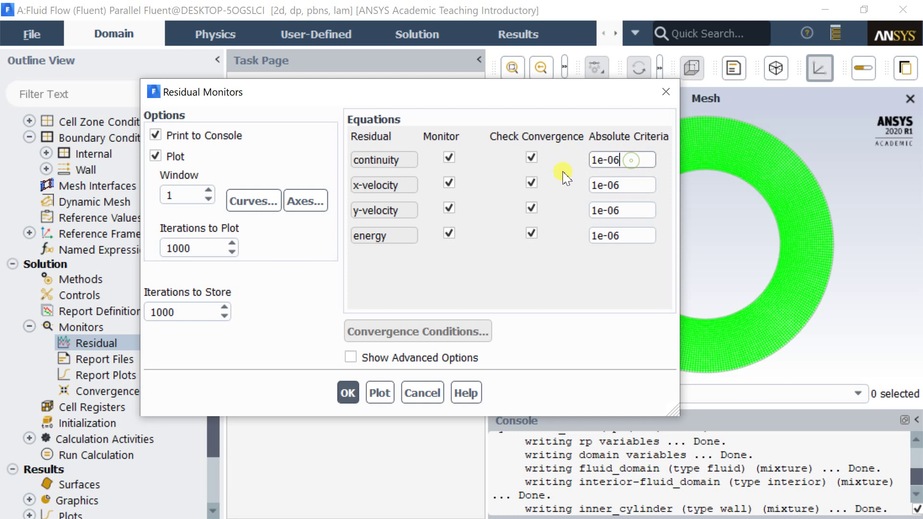
pyautogui.click(347, 395)
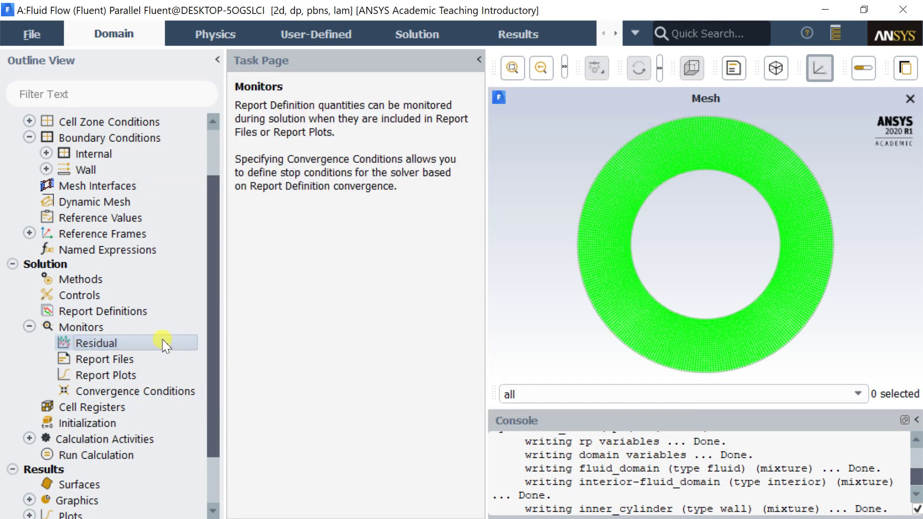
# Initialize the solution with the hybrid initialization method.
pyautogui.scroll(-2, 165, 345)
pyautogui.doubleClick(146, 358)
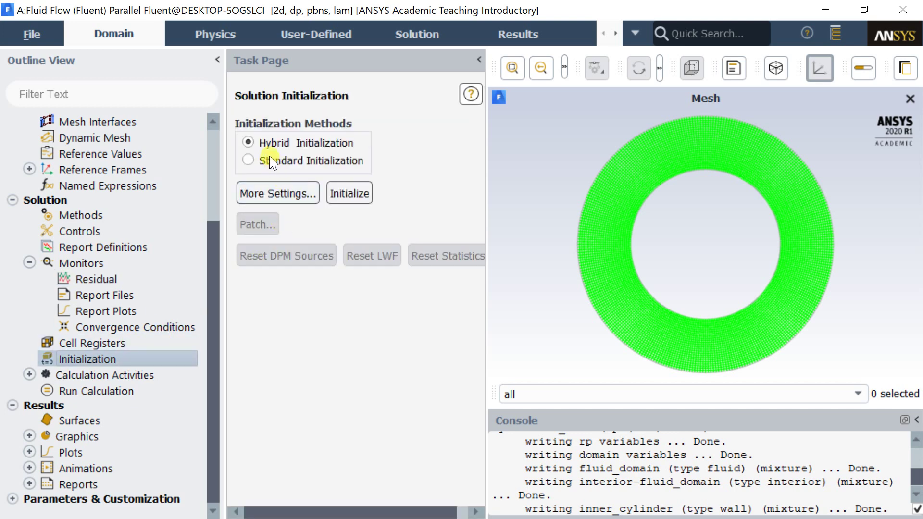
pyautogui.click(349, 193)
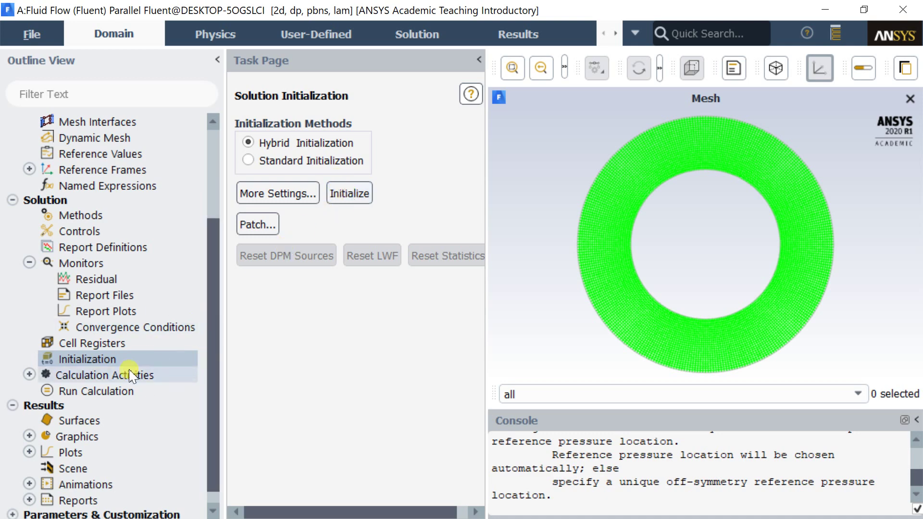
# Run the calculation with 1000 iterations, widen the residual plot area and dismiss the completion notice.
pyautogui.click(104, 391)
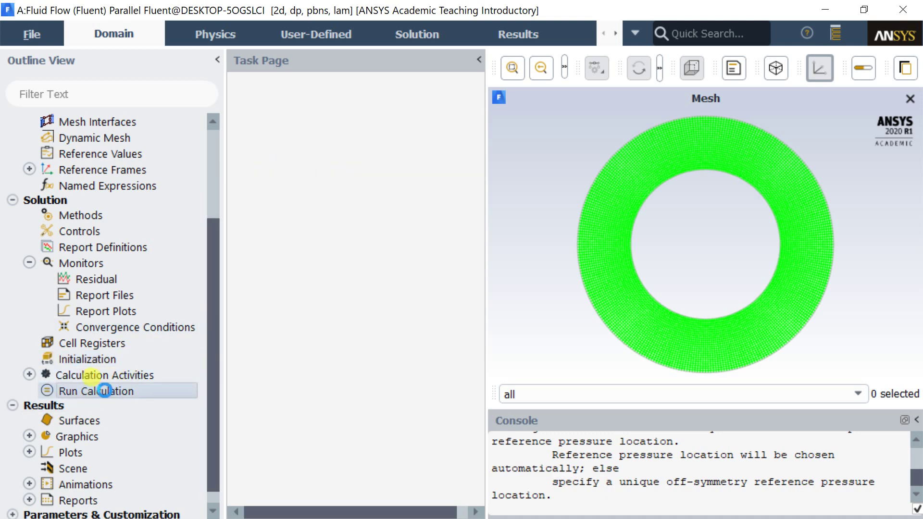
pyautogui.doubleClick(280, 328)
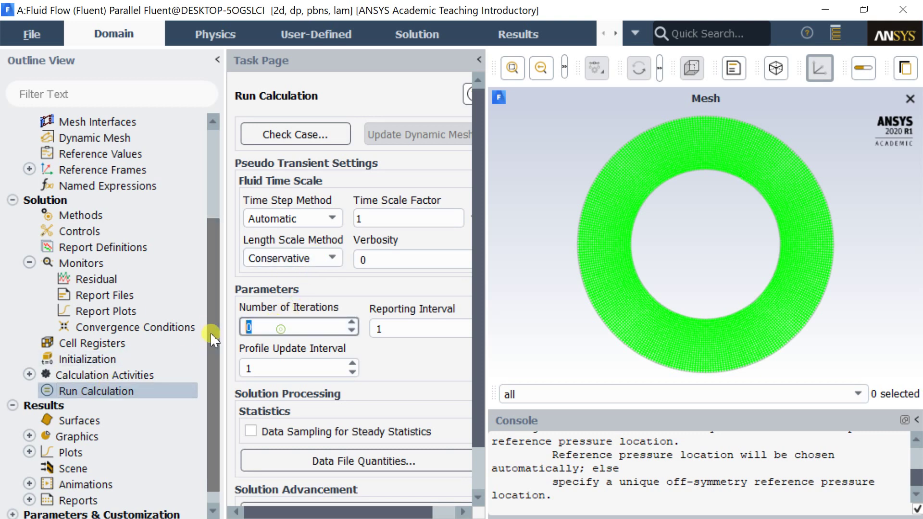
pyautogui.write('1000')
pyautogui.scroll(-1, 404, 337)
pyautogui.click(361, 463)
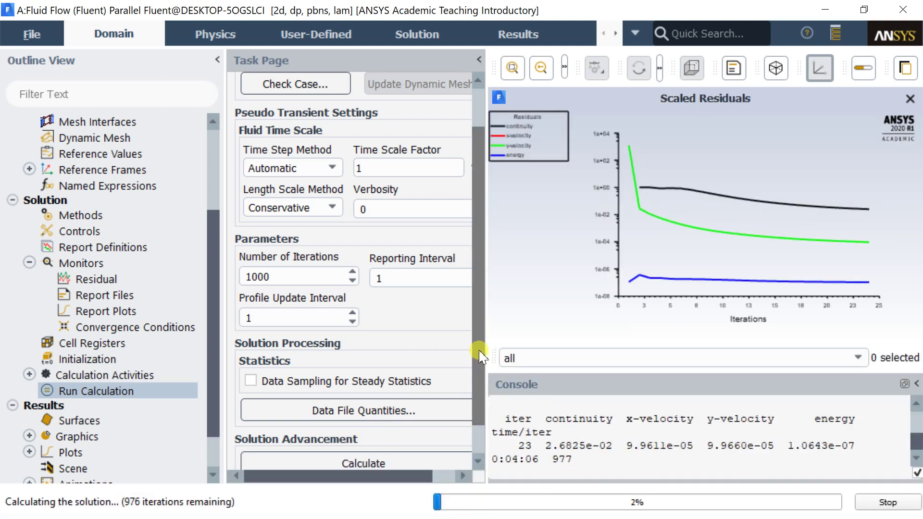
pyautogui.moveTo(480, 344); pyautogui.dragTo(415, 352)
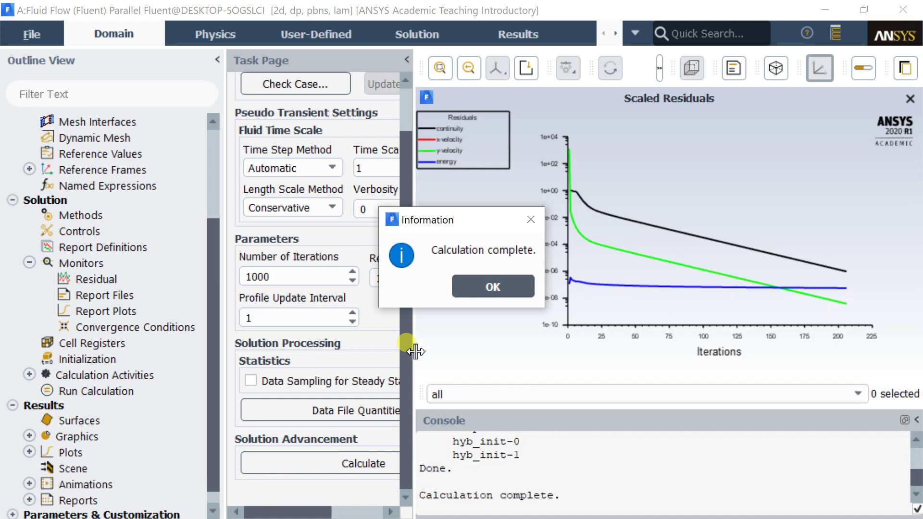
pyautogui.click(468, 289)
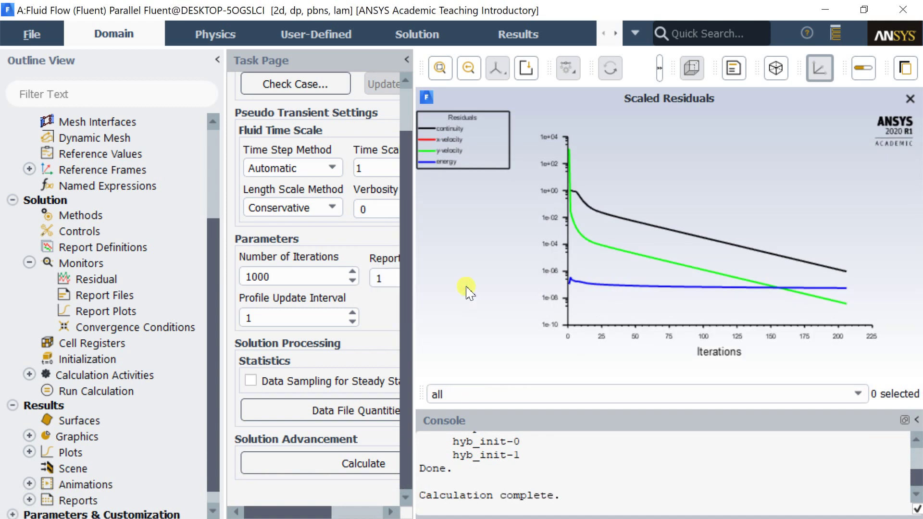
# Check the console output for the solution convergence and calculation completion messages.
pyautogui.scroll(4, 471, 462)
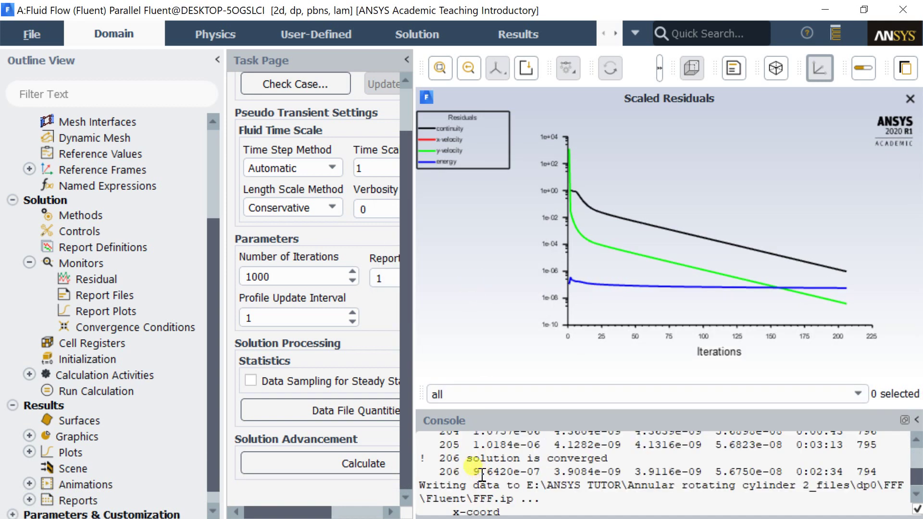
pyautogui.moveTo(421, 457); pyautogui.dragTo(640, 465)
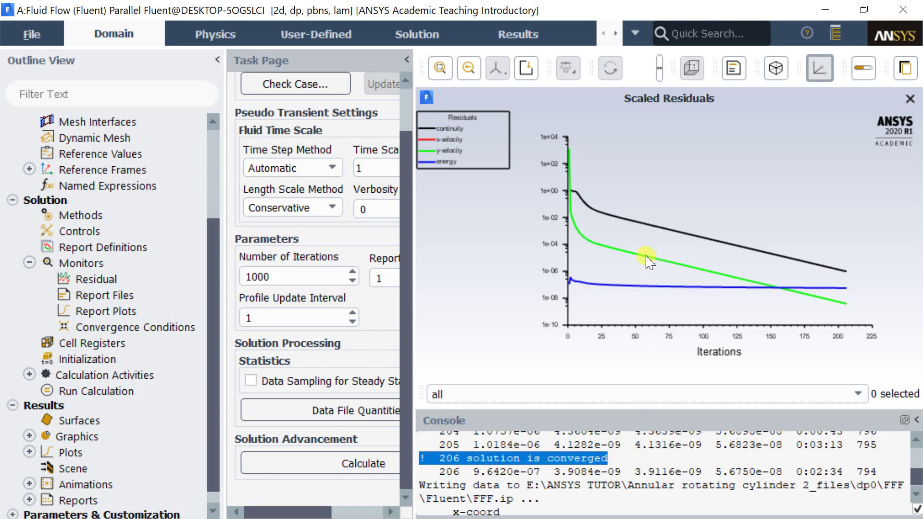
pyautogui.scroll(-5, 538, 481)
pyautogui.moveTo(576, 491); pyautogui.dragTo(413, 491)
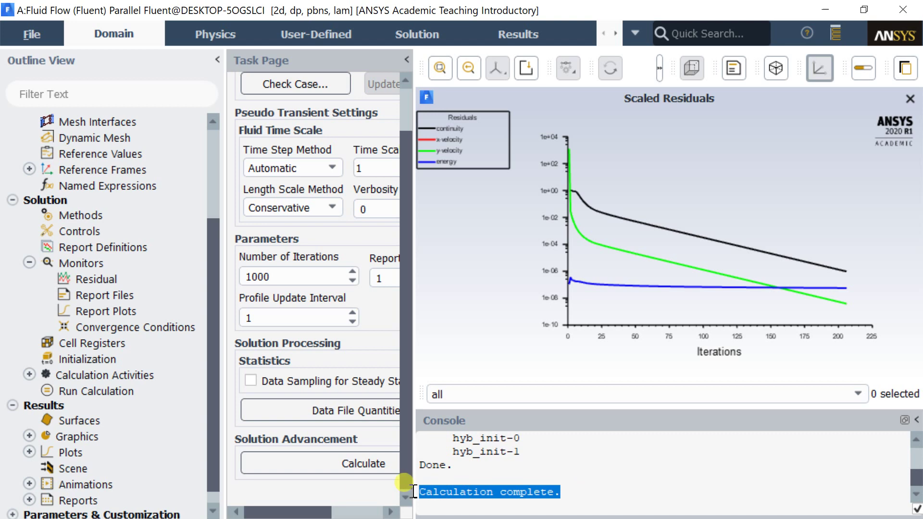
# Create and display velocity vectors colored by velocity magnitude, keeping the default 3d arrow style and scale 1.
pyautogui.scroll(-1, 115, 409)
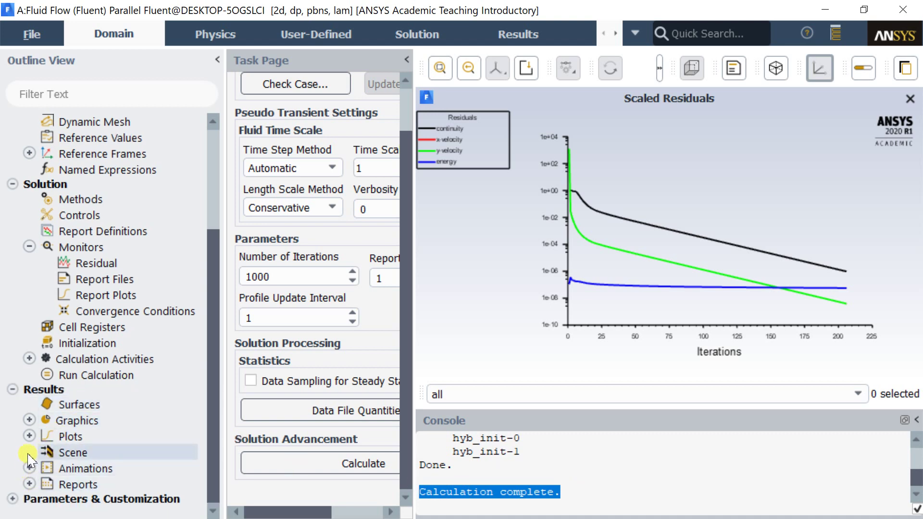
pyautogui.click(29, 419)
pyautogui.scroll(-2, 34, 430)
pyautogui.doubleClick(94, 391)
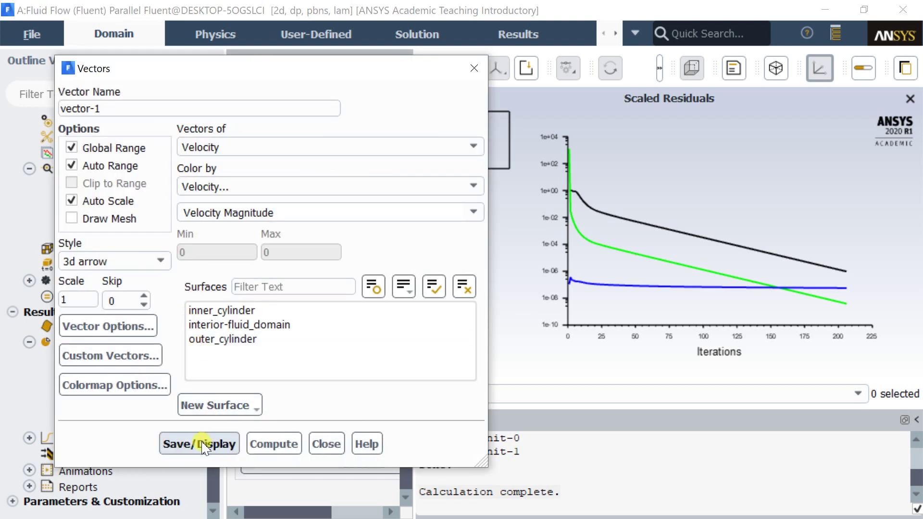
pyautogui.click(202, 445)
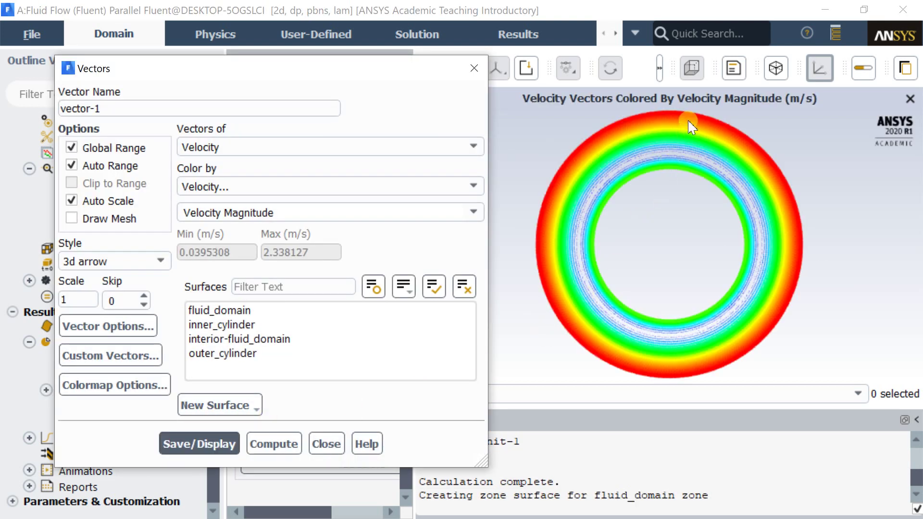
# Thin out the velocity vectors by redisplaying them with a skip value of 10 and then 11.
pyautogui.scroll(3, 688, 129)
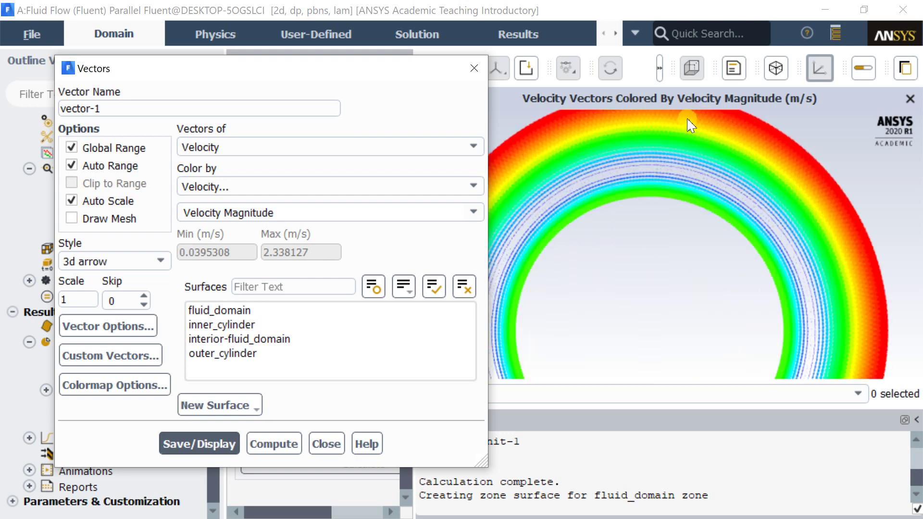
pyautogui.scroll(2, 688, 128)
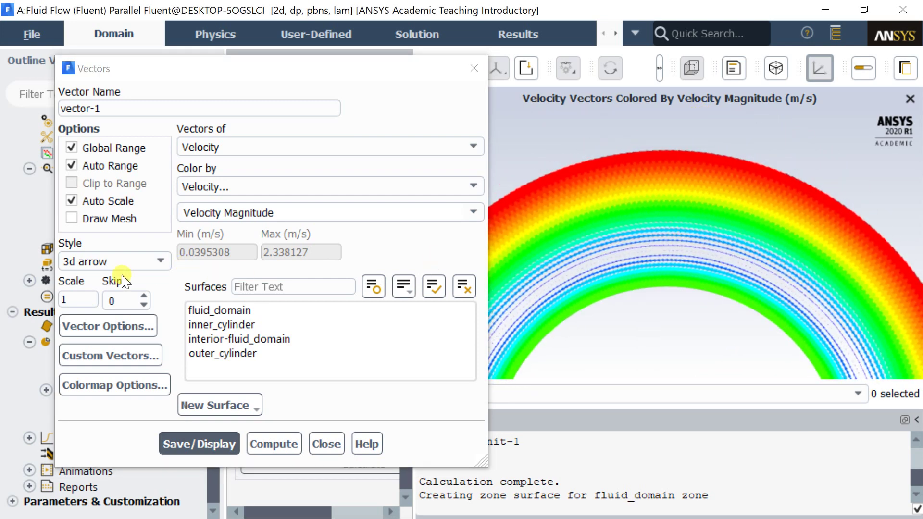
pyautogui.click(93, 300)
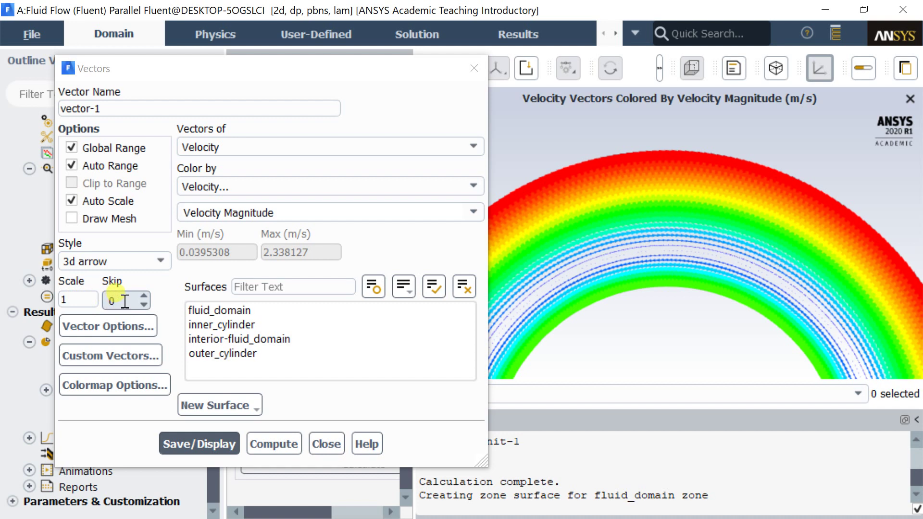
pyautogui.press('Tab')
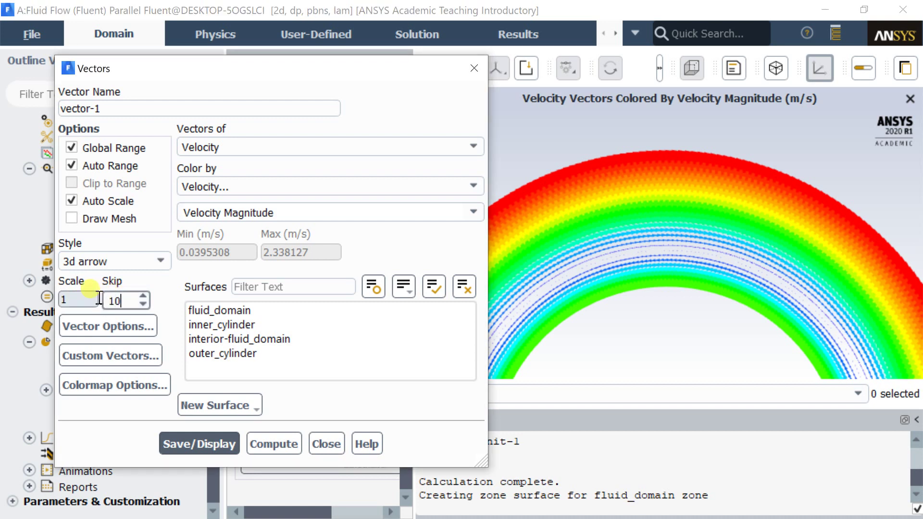
pyautogui.click(176, 445)
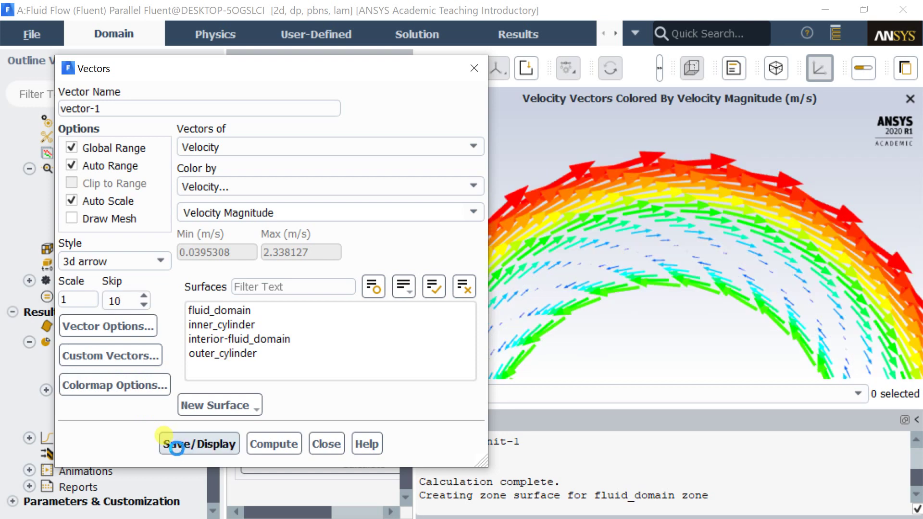
pyautogui.doubleClick(130, 298)
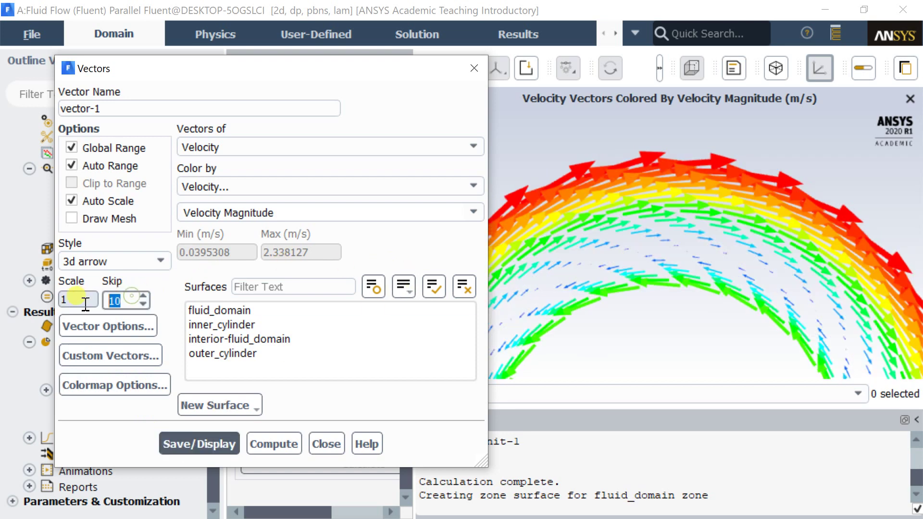
pyautogui.write('11')
pyautogui.click(176, 442)
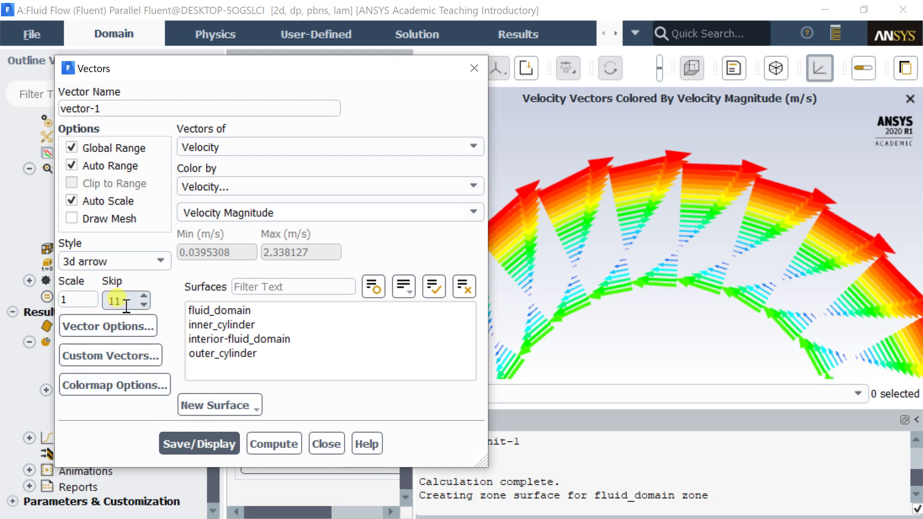
# Try skip values of 12 and 13 for the velocity vector display.
pyautogui.doubleClick(120, 300)
pyautogui.write('12')
pyautogui.click(195, 443)
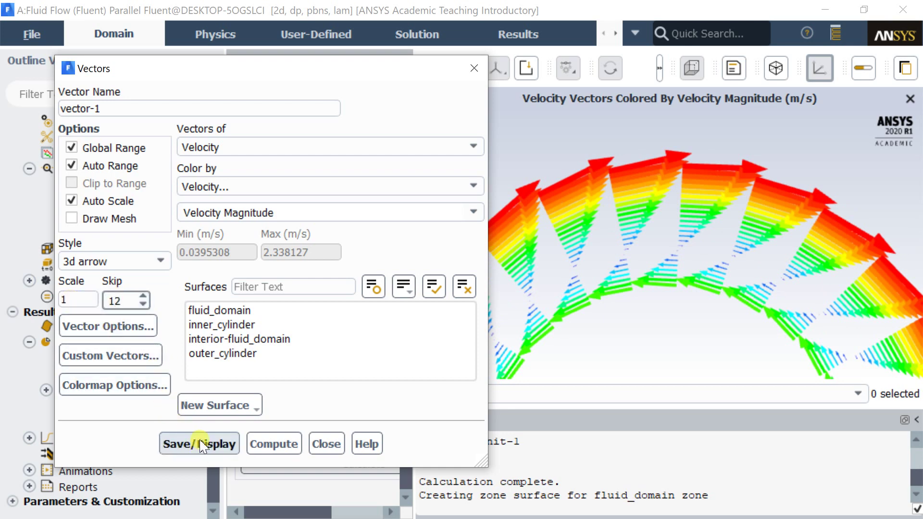
pyautogui.doubleClick(121, 300)
pyautogui.write('13')
pyautogui.click(196, 443)
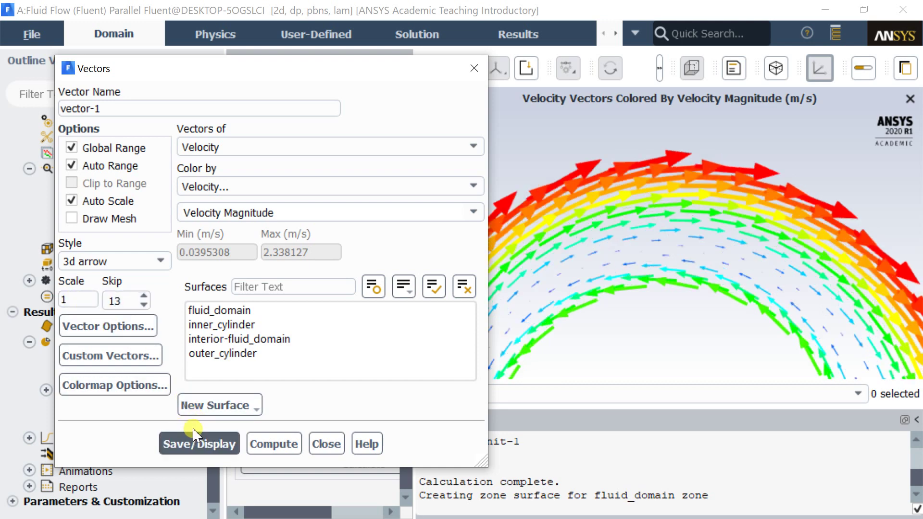
# Set the vector skip value to 14, redisplay the velocity vectors and close the vector settings.
pyautogui.doubleClick(123, 301)
pyautogui.write('14')
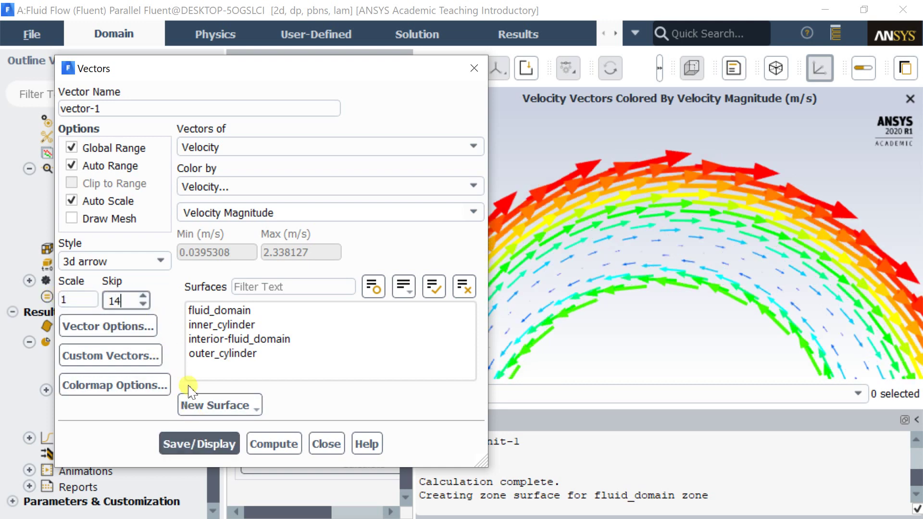
pyautogui.click(198, 441)
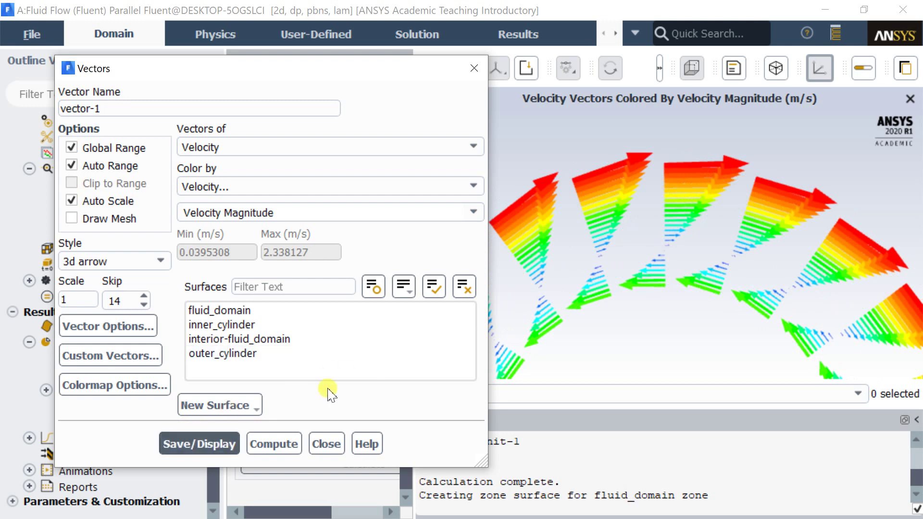
pyautogui.click(328, 444)
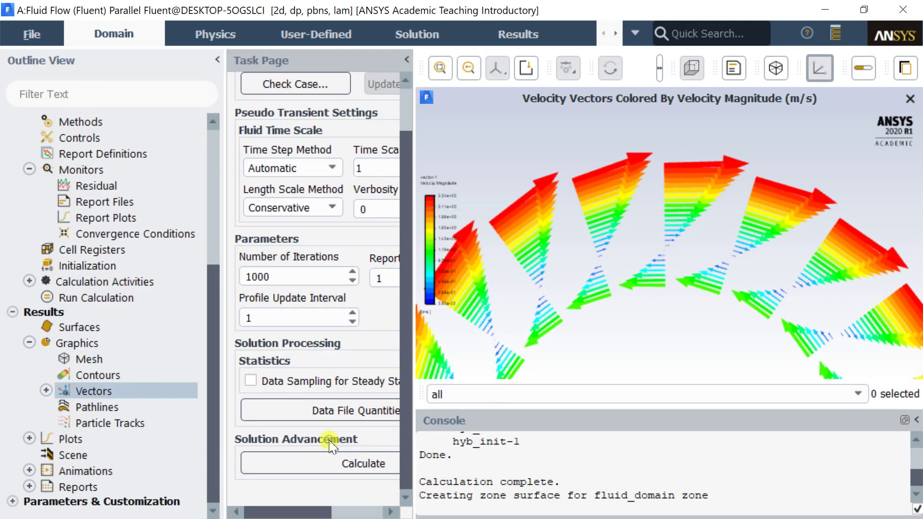
# Examine the velocity vectors around the annulus, including their direction near both cylinders and the reversal zone across the gap.
pyautogui.scroll(-2, 609, 328)
pyautogui.scroll(-4, 610, 328)
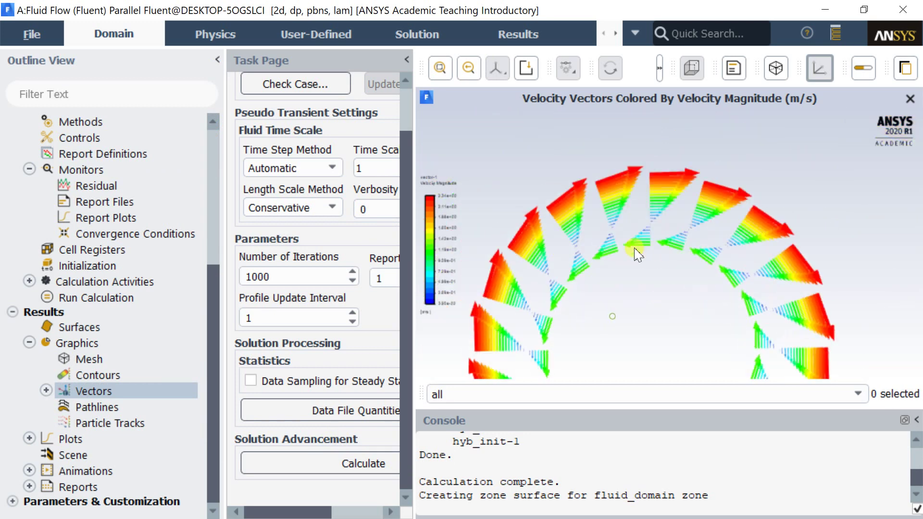
pyautogui.scroll(3, 652, 227)
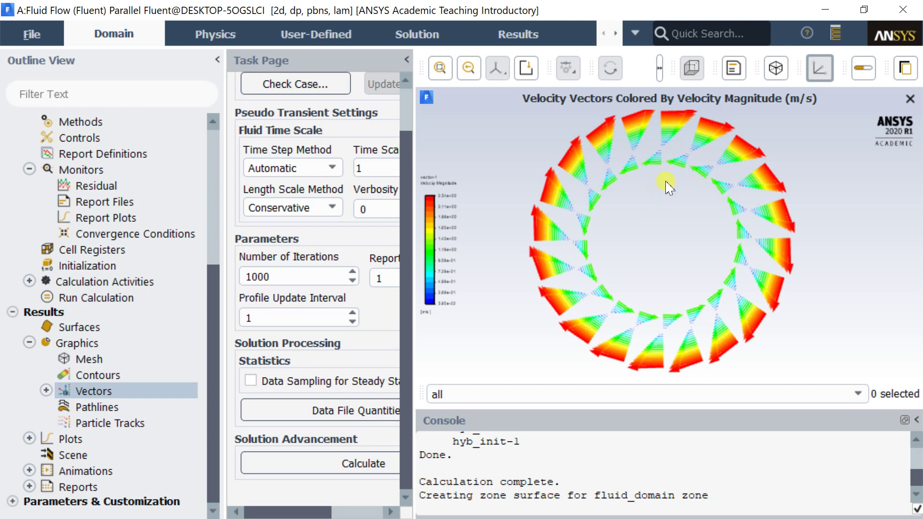
pyautogui.scroll(5, 671, 231)
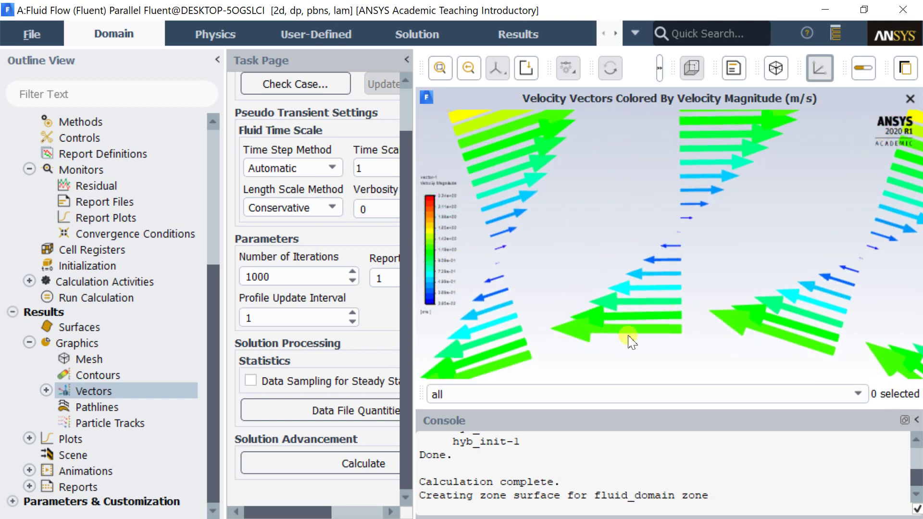
pyautogui.moveTo(685, 207); pyautogui.dragTo(607, 339)
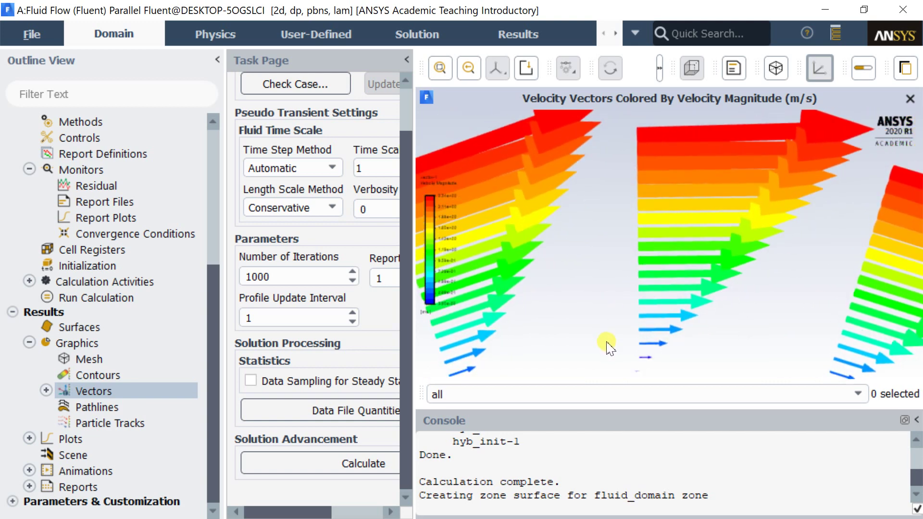
pyautogui.scroll(2, 607, 342)
pyautogui.moveTo(609, 346); pyautogui.dragTo(641, 324)
pyautogui.scroll(5, 642, 317)
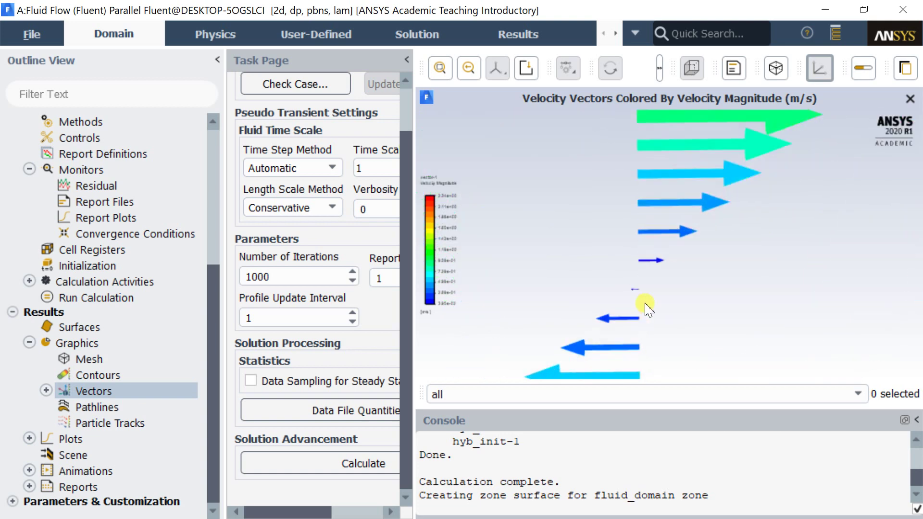
pyautogui.scroll(-1, 644, 306)
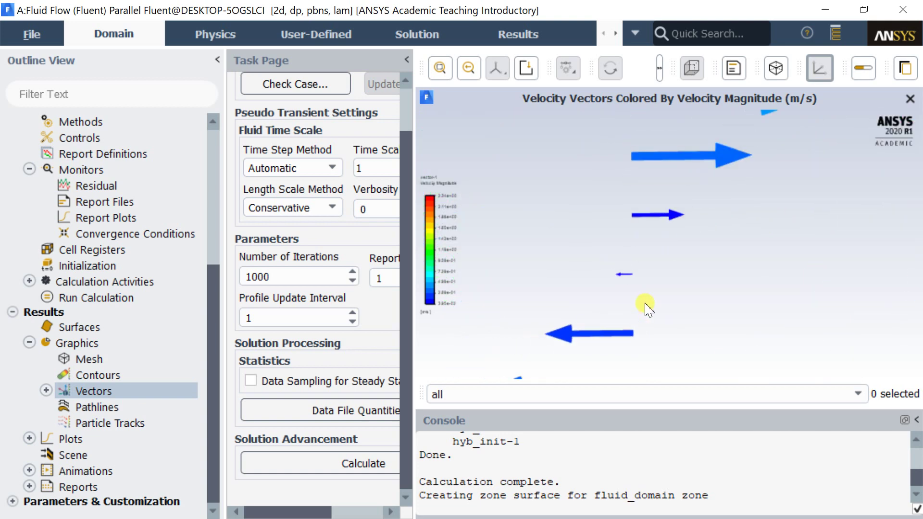
pyautogui.moveTo(644, 307); pyautogui.dragTo(742, 279)
pyautogui.scroll(-1, 742, 279)
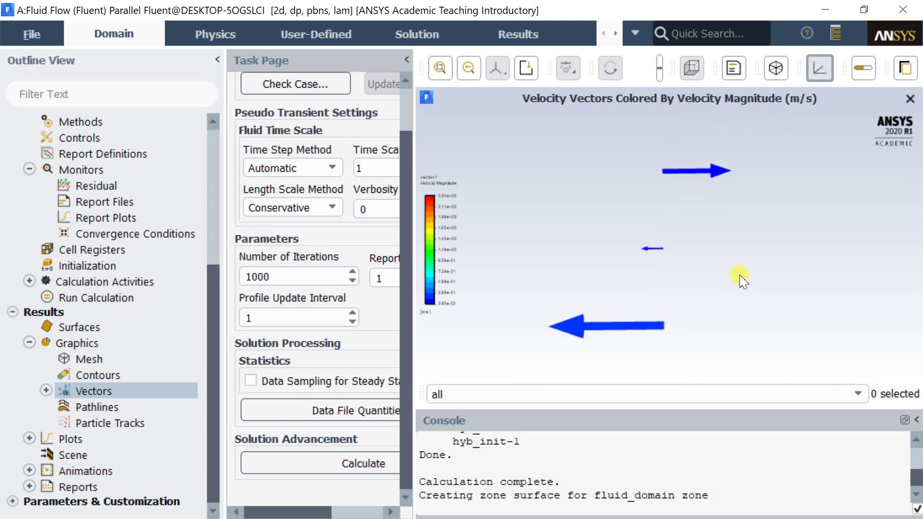
pyautogui.scroll(4, 740, 280)
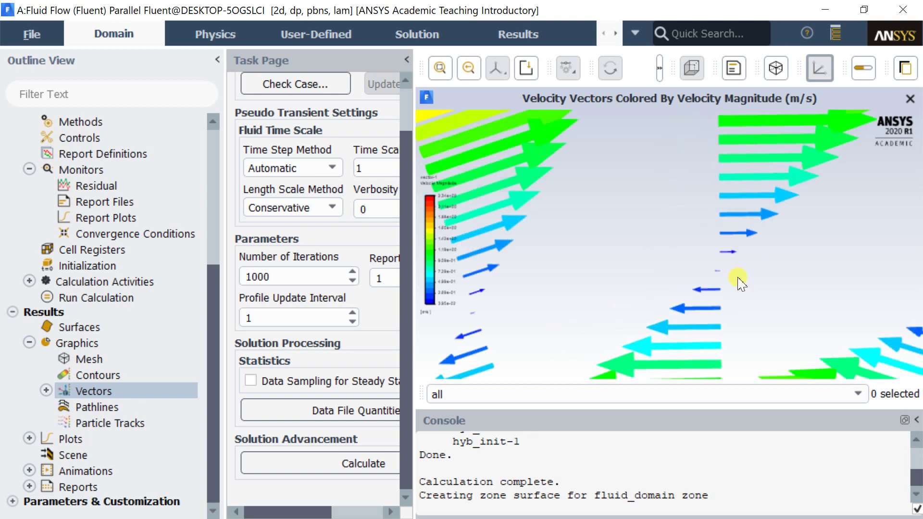
pyautogui.scroll(-3, 740, 284)
pyautogui.scroll(2, 677, 259)
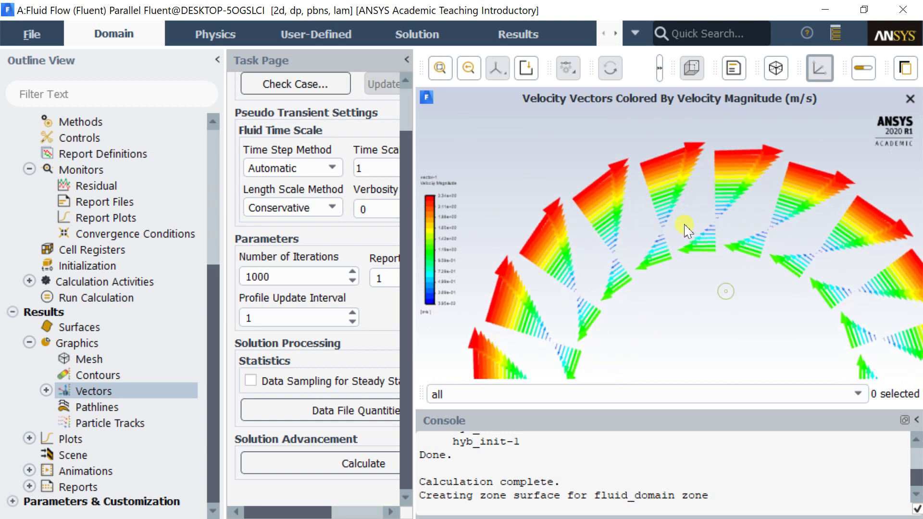
pyautogui.scroll(-3, 653, 270)
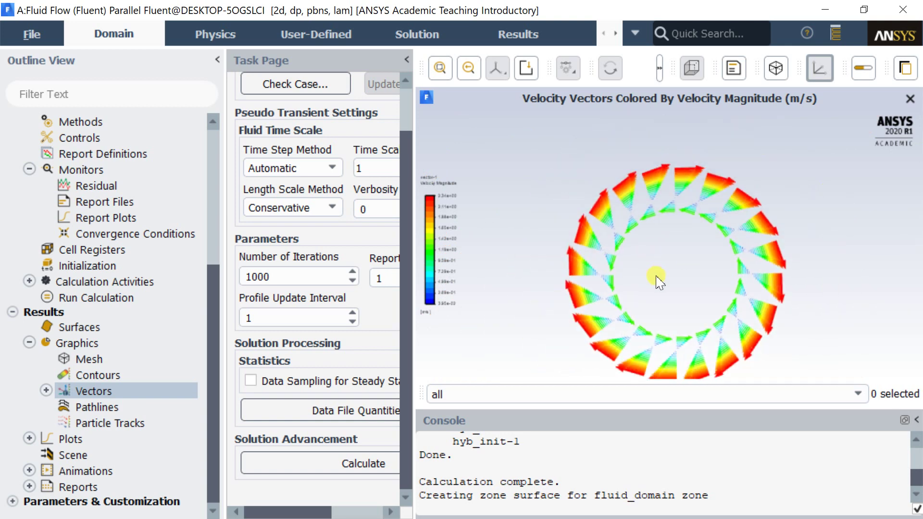
pyautogui.scroll(1, 650, 277)
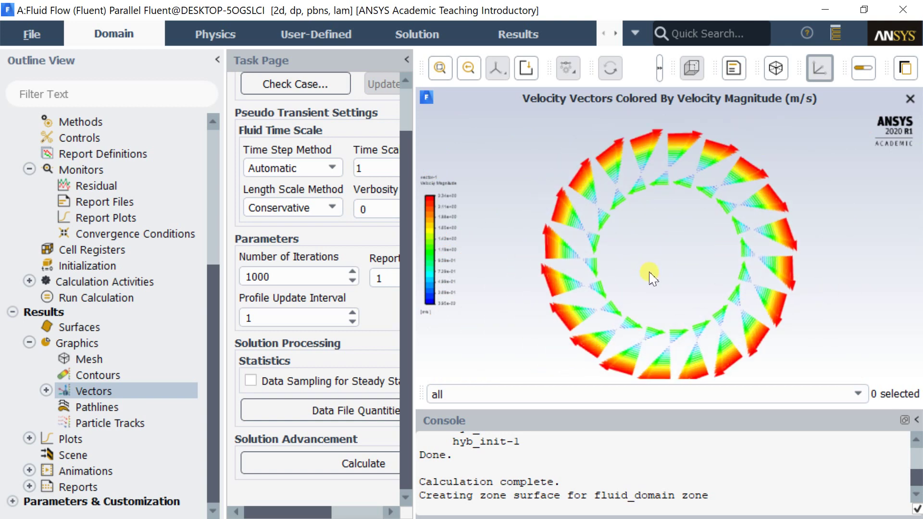
pyautogui.moveTo(653, 279); pyautogui.dragTo(654, 260)
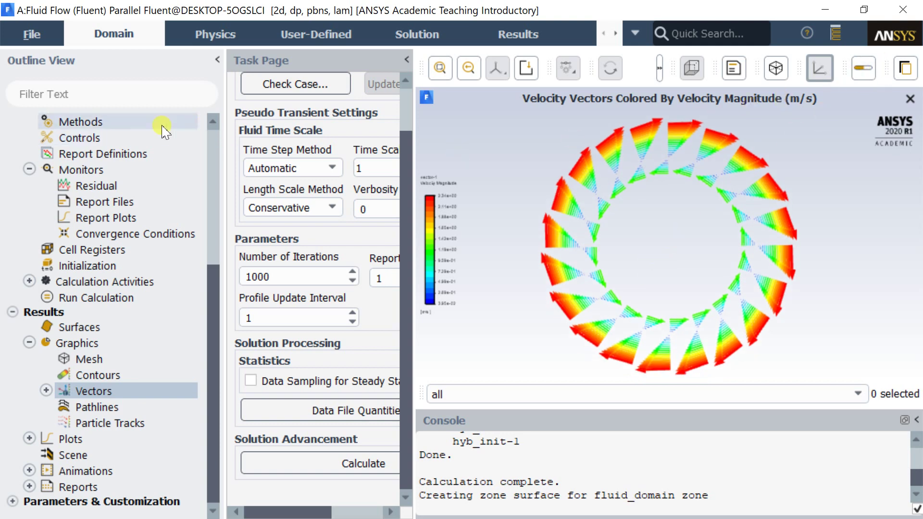
# Save the project, applying the settings changes to current and future calculations, and close Fluent.
pyautogui.click(32, 35)
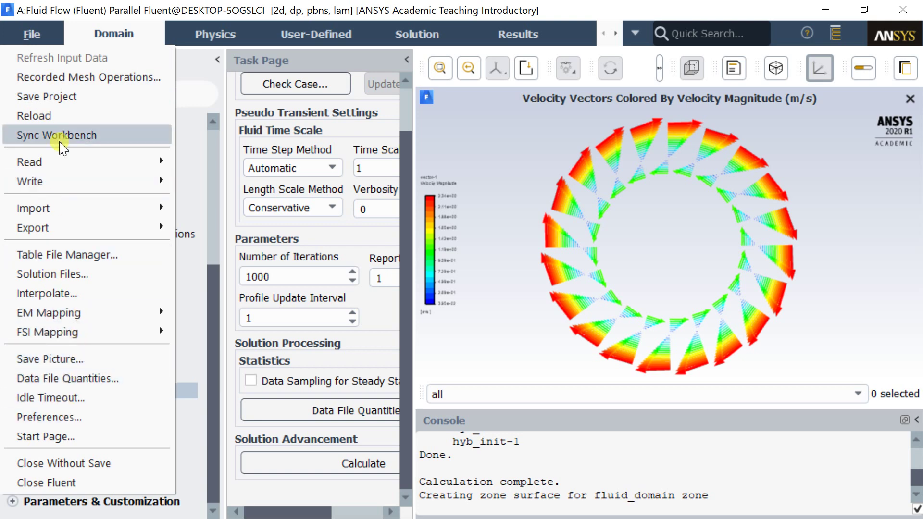
pyautogui.click(71, 100)
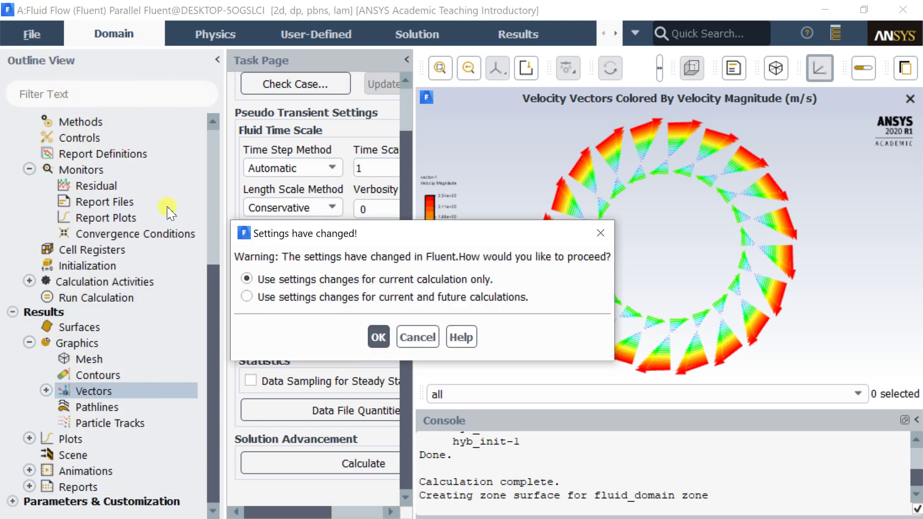
pyautogui.click(255, 298)
pyautogui.click(379, 338)
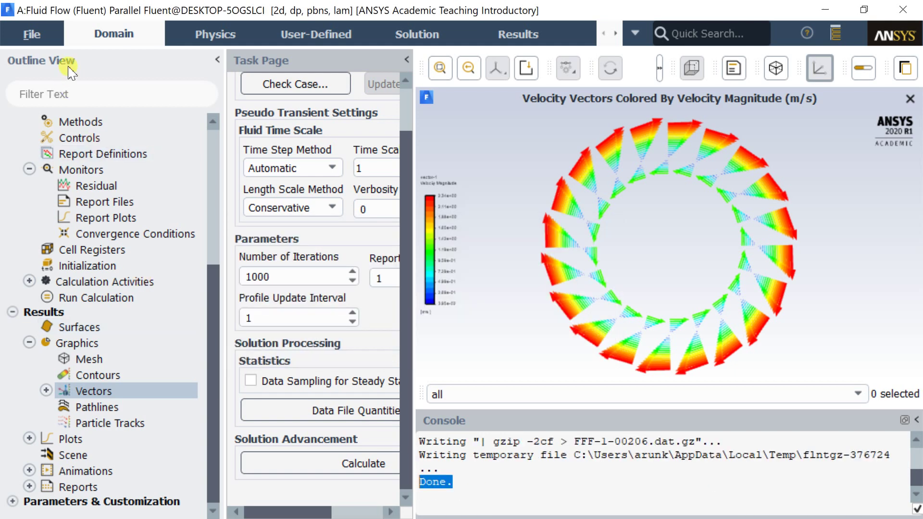
pyautogui.click(32, 34)
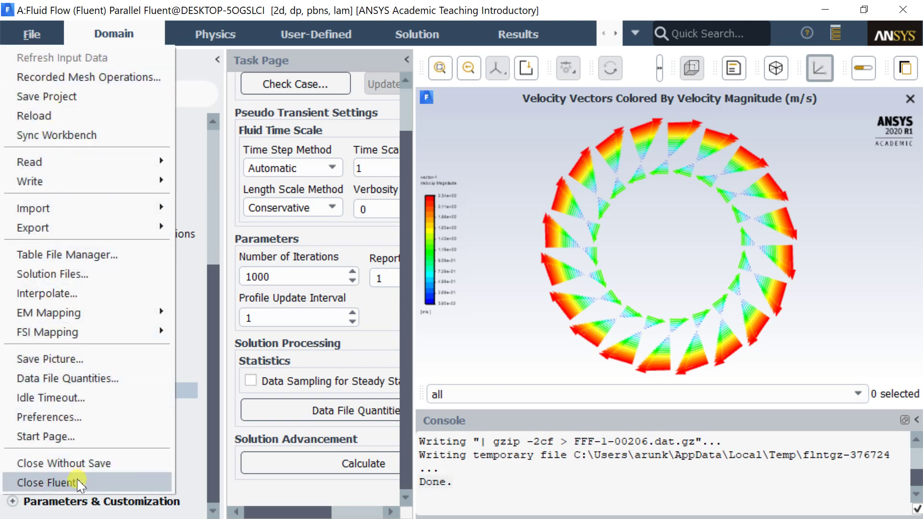
pyautogui.click(78, 482)
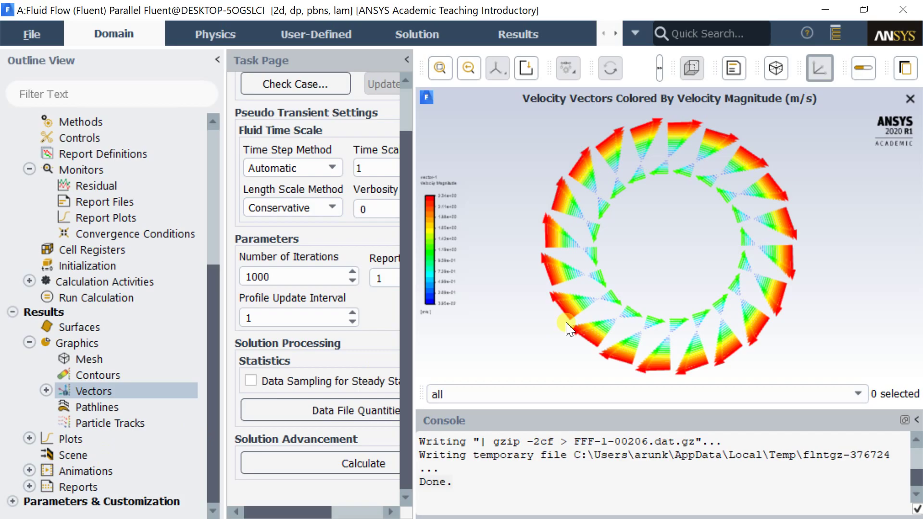
# Open the results in CFD-Post and show the annulus face-on in the XY plane.
pyautogui.doubleClick(331, 250)
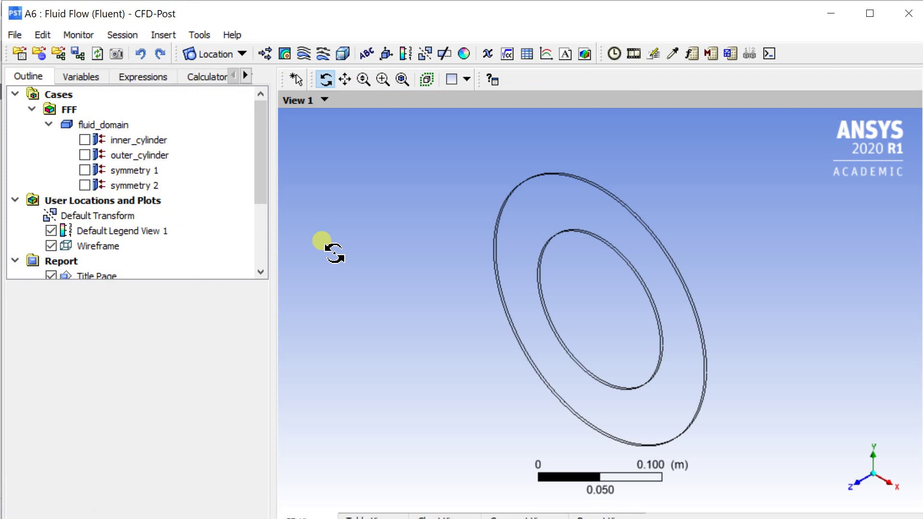
pyautogui.click(849, 480)
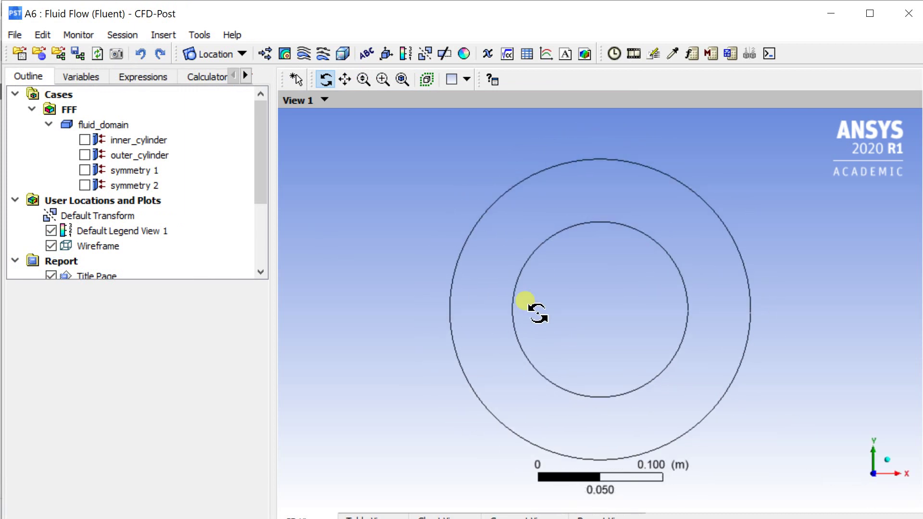
pyautogui.click(344, 79)
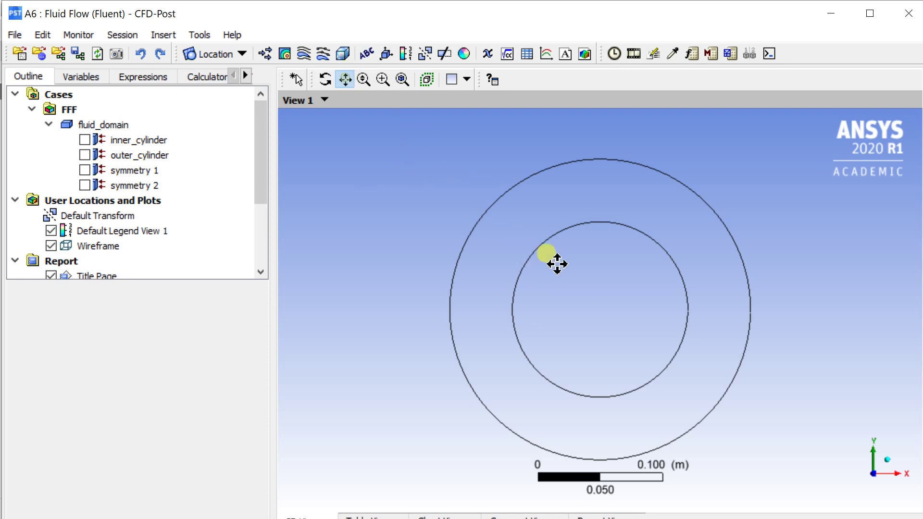
pyautogui.moveTo(556, 263); pyautogui.dragTo(554, 231)
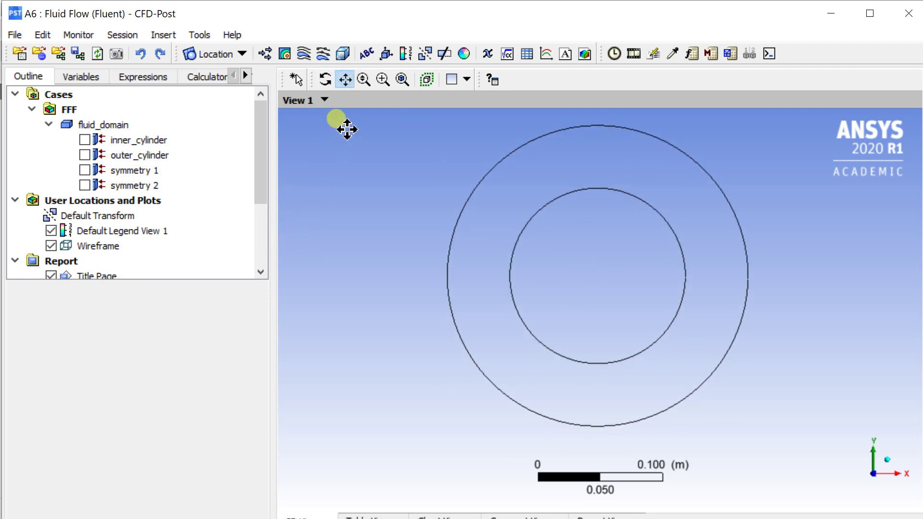
# Insert a velocity vector plot located on symmetry 1 and display it.
pyautogui.click(265, 53)
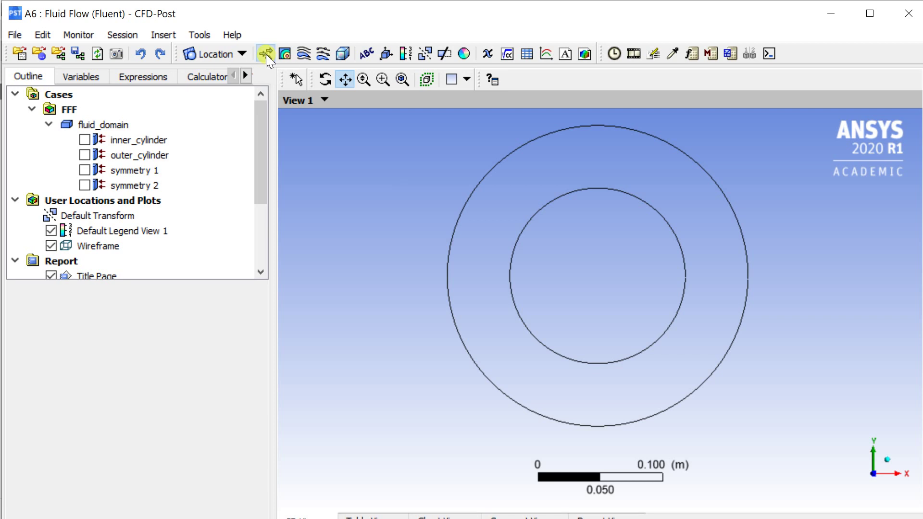
pyautogui.click(300, 126)
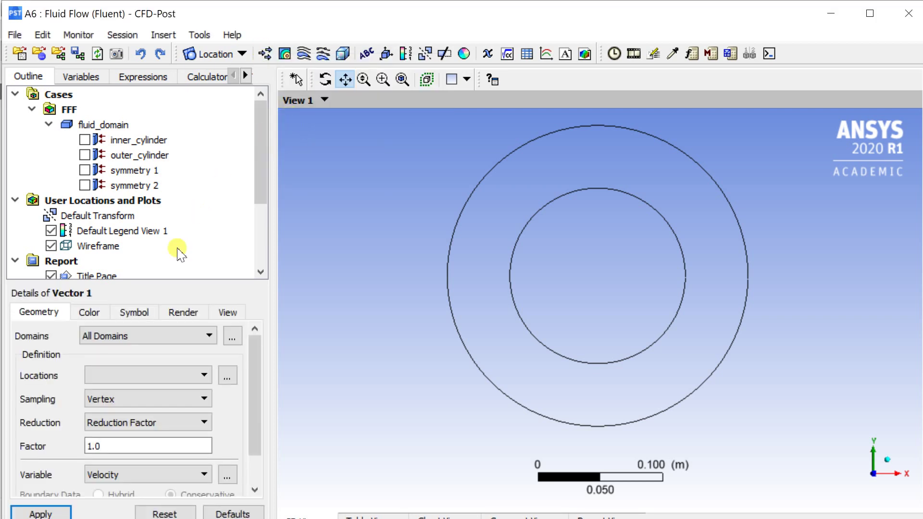
pyautogui.moveTo(161, 280); pyautogui.dragTo(173, 193)
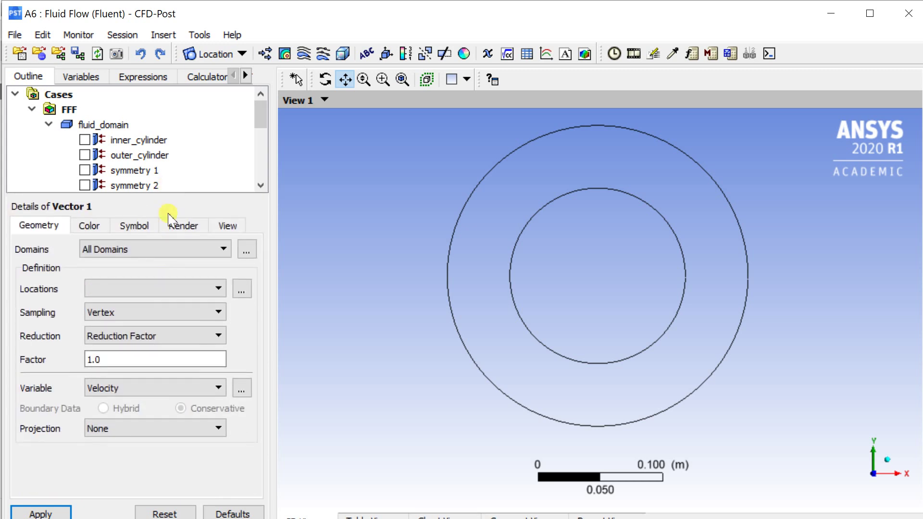
pyautogui.click(156, 288)
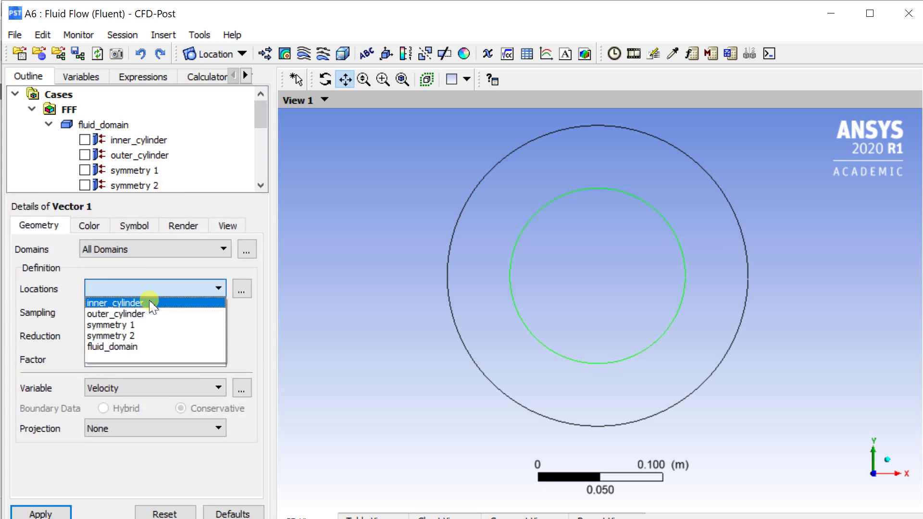
pyautogui.click(150, 326)
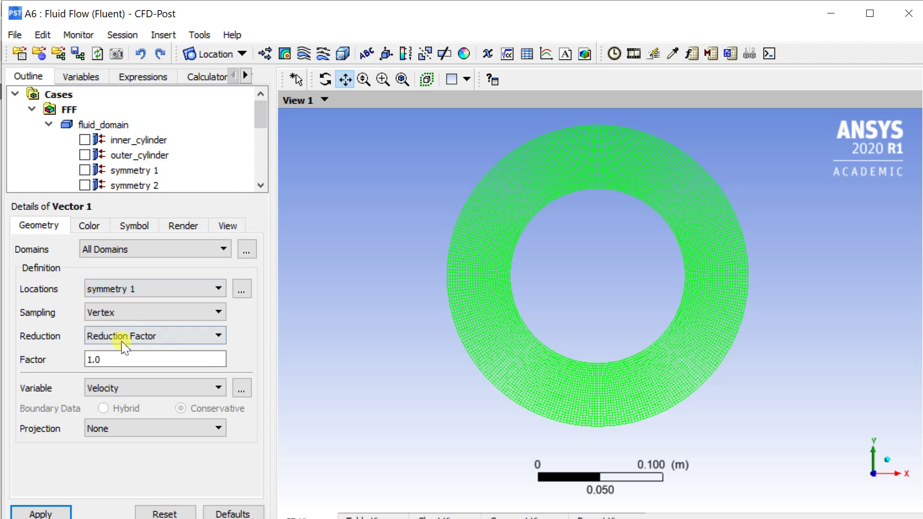
pyautogui.click(41, 513)
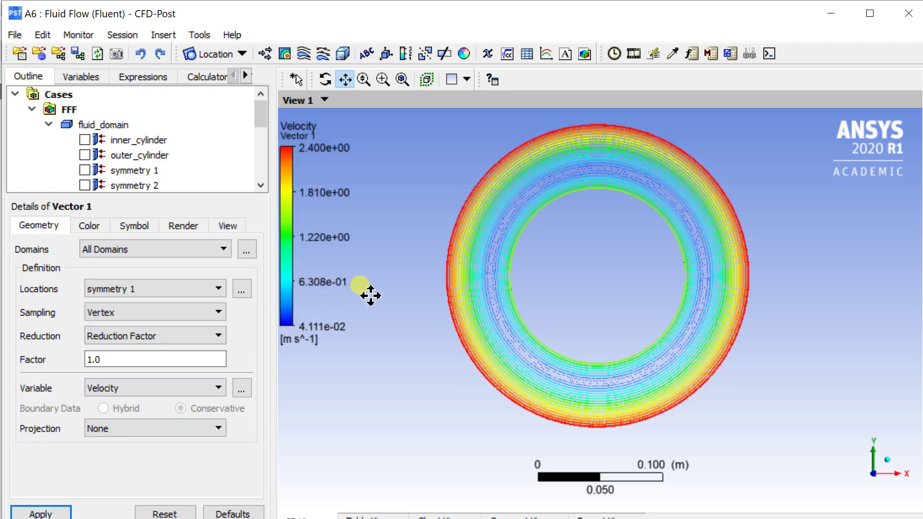
# Set the reduction factor of the velocity vector plot to 12 and redisplay it.
pyautogui.scroll(1, 606, 162)
pyautogui.moveTo(606, 163); pyautogui.dragTo(604, 302)
pyautogui.scroll(3, 604, 303)
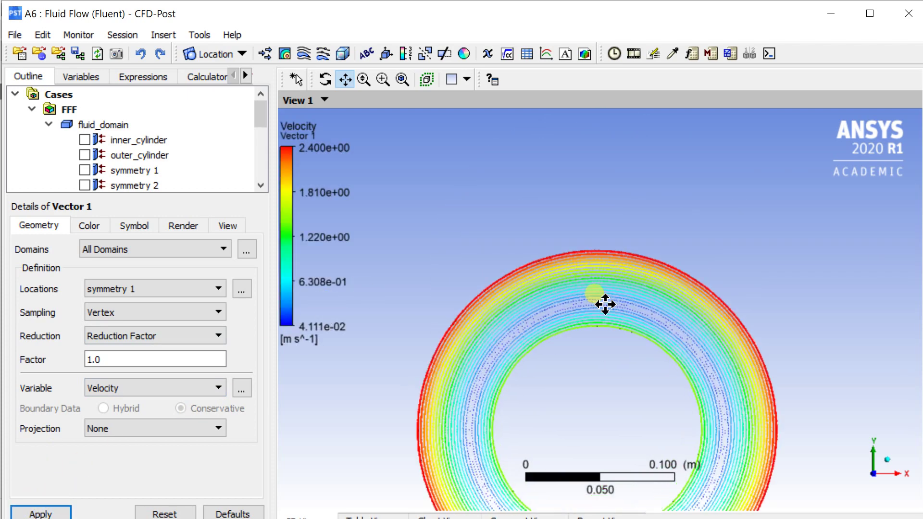
pyautogui.scroll(4, 604, 304)
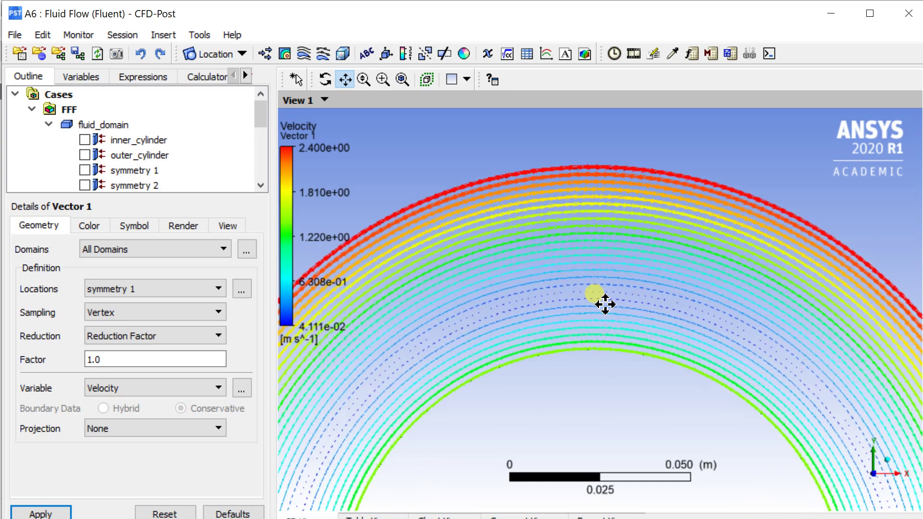
pyautogui.moveTo(611, 318); pyautogui.dragTo(618, 330)
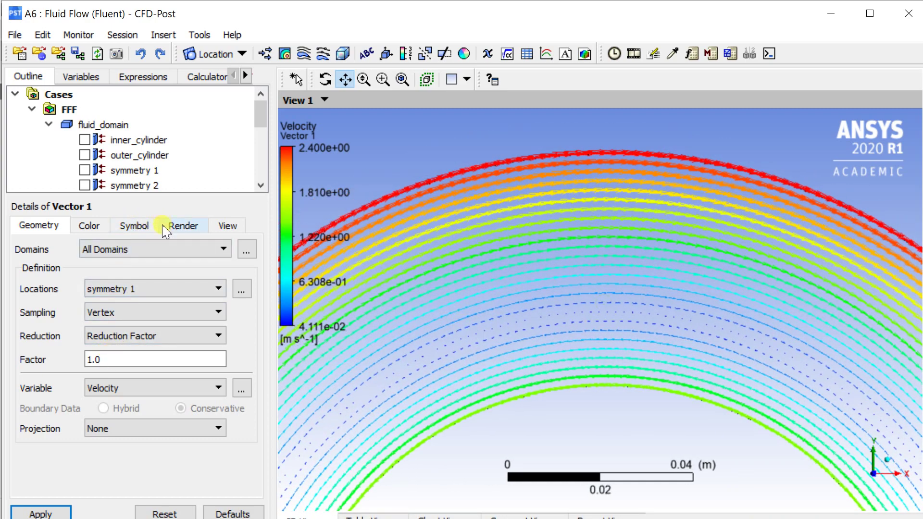
pyautogui.doubleClick(95, 360)
pyautogui.write('1')
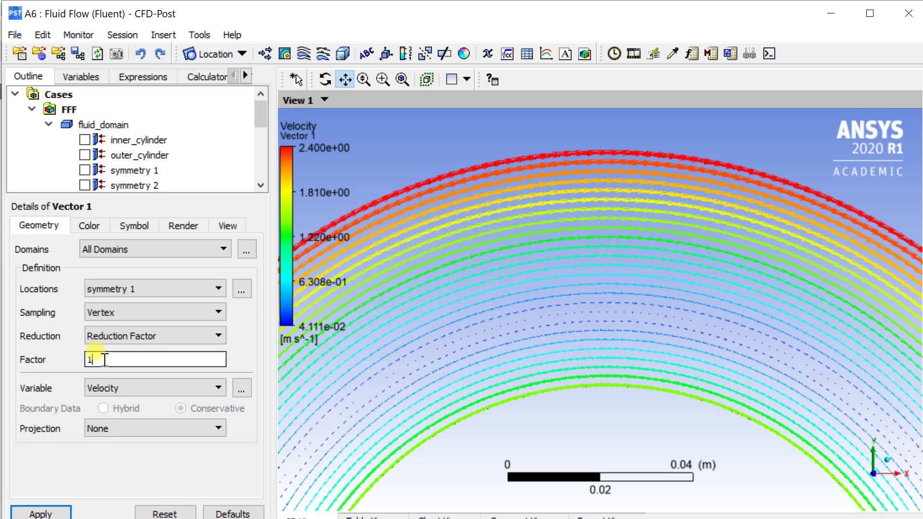
pyautogui.write('2')
pyautogui.click(49, 512)
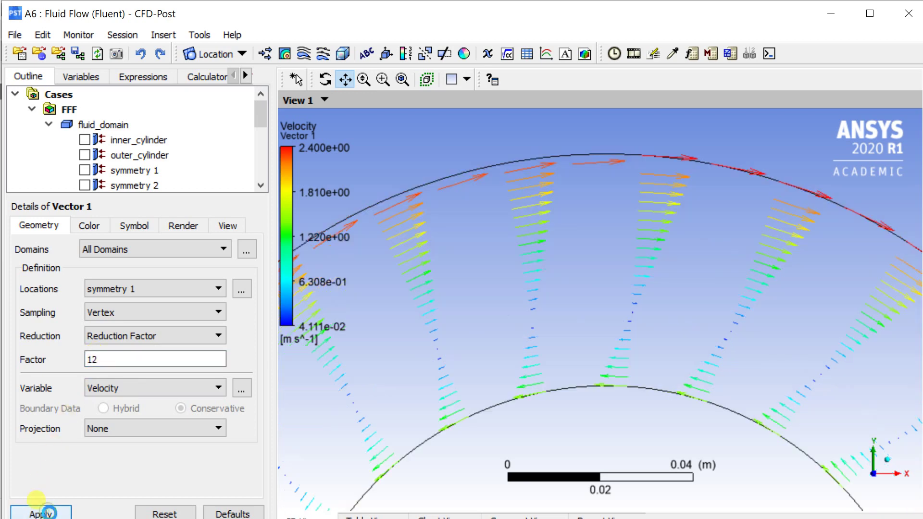
# Change the vector plot's symbol to Arrow3D and apply it.
pyautogui.scroll(2, 519, 259)
pyautogui.moveTo(519, 262); pyautogui.dragTo(560, 251)
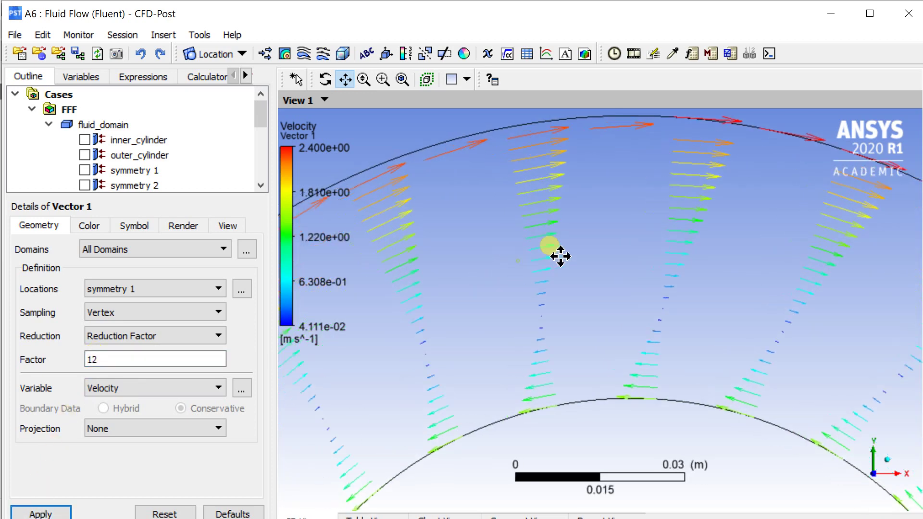
pyautogui.click(137, 226)
pyautogui.click(139, 251)
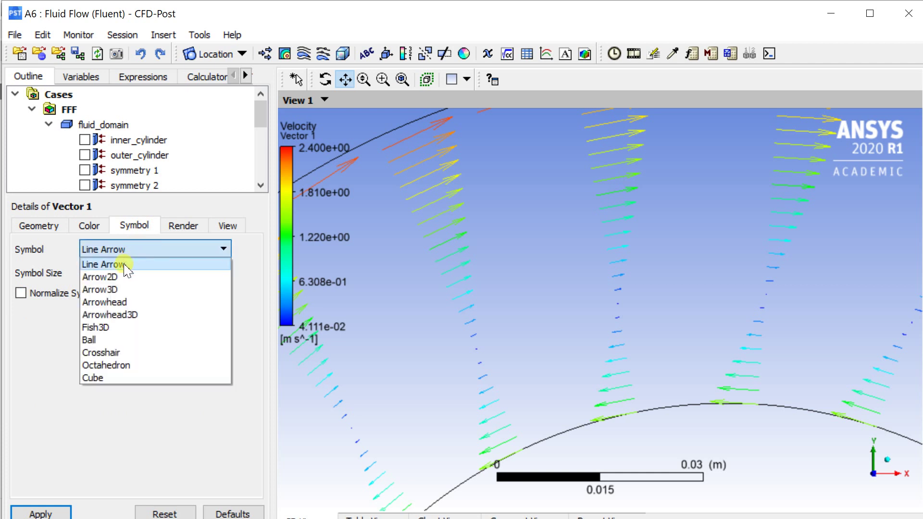
pyautogui.click(120, 291)
pyautogui.click(41, 511)
# Enlarge the vector arrows to a symbol size of 2 and show the whole annulus.
pyautogui.doubleClick(119, 272)
pyautogui.write('1.18')
pyautogui.moveTo(111, 283); pyautogui.dragTo(117, 288)
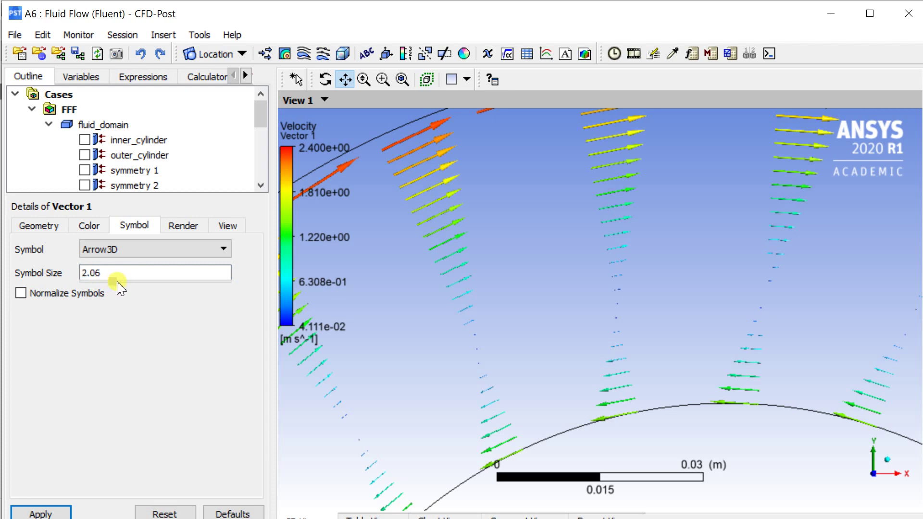
pyautogui.click(62, 512)
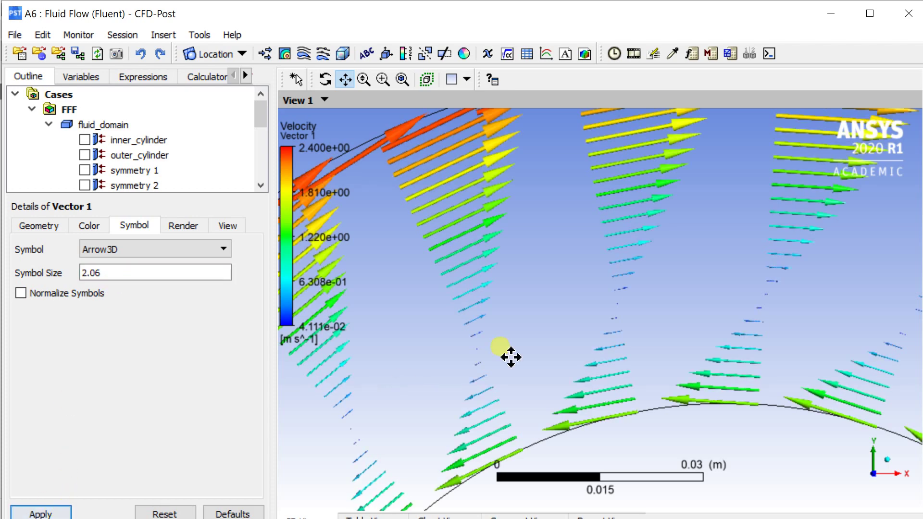
pyautogui.scroll(-3, 546, 336)
pyautogui.scroll(-5, 568, 326)
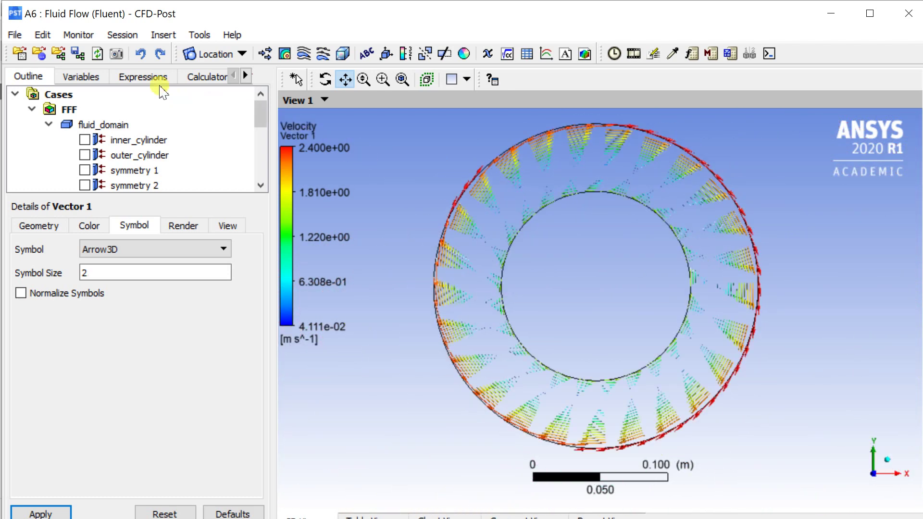
# Save the vector plot as E:/1.jpg in JPEG format with a white background, 3840 by 2160 size and image quality 100.
pyautogui.click(118, 54)
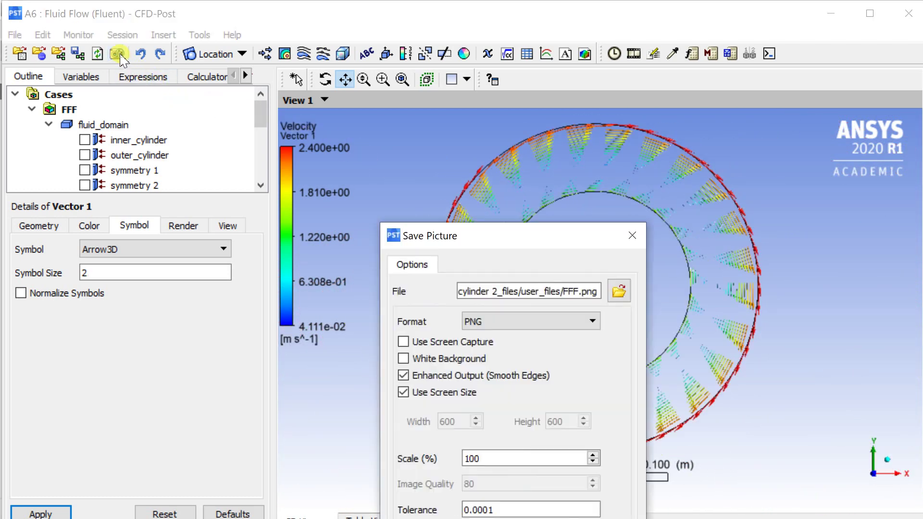
pyautogui.moveTo(442, 250); pyautogui.dragTo(201, 139)
pyautogui.click(375, 180)
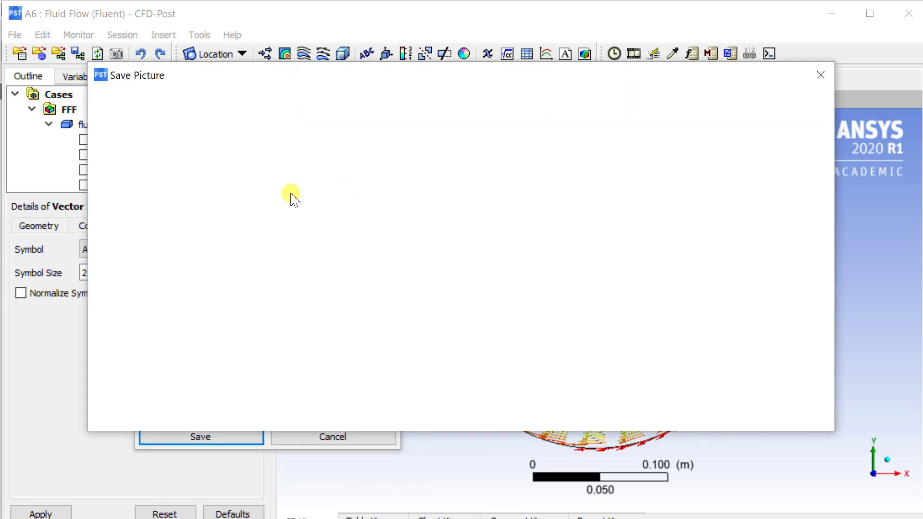
pyautogui.press('Return')
pyautogui.click(157, 282)
pyautogui.click(218, 310)
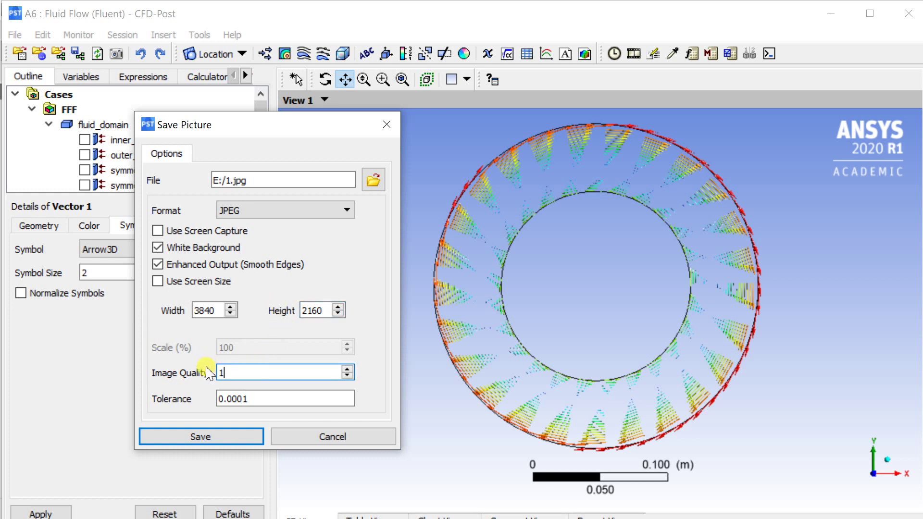
pyautogui.click(198, 437)
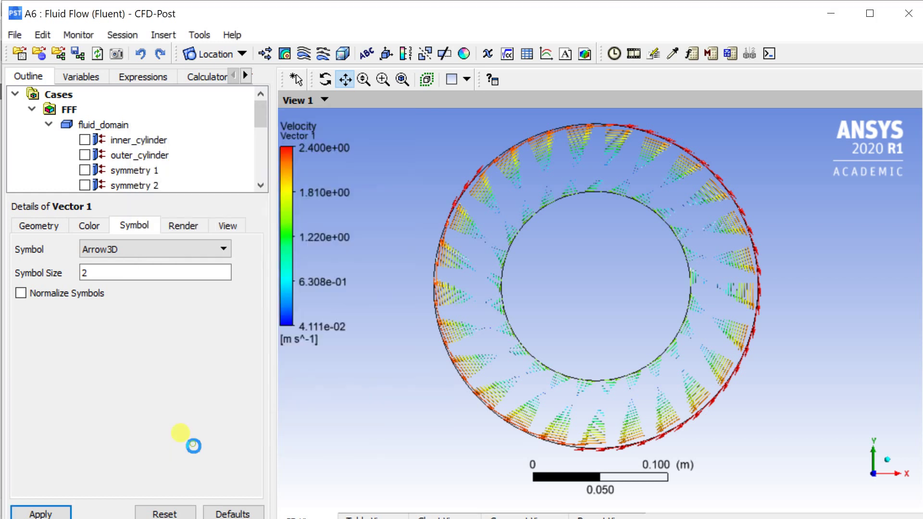
# Hide the vector plot and insert a contour plot named Contour 1.
pyautogui.scroll(-2, 145, 144)
pyautogui.click(50, 155)
pyautogui.click(284, 53)
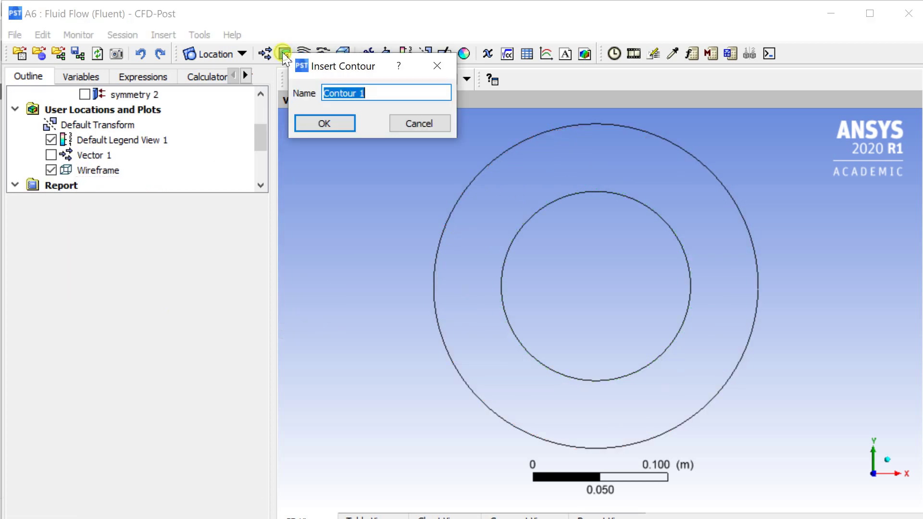
pyautogui.click(325, 126)
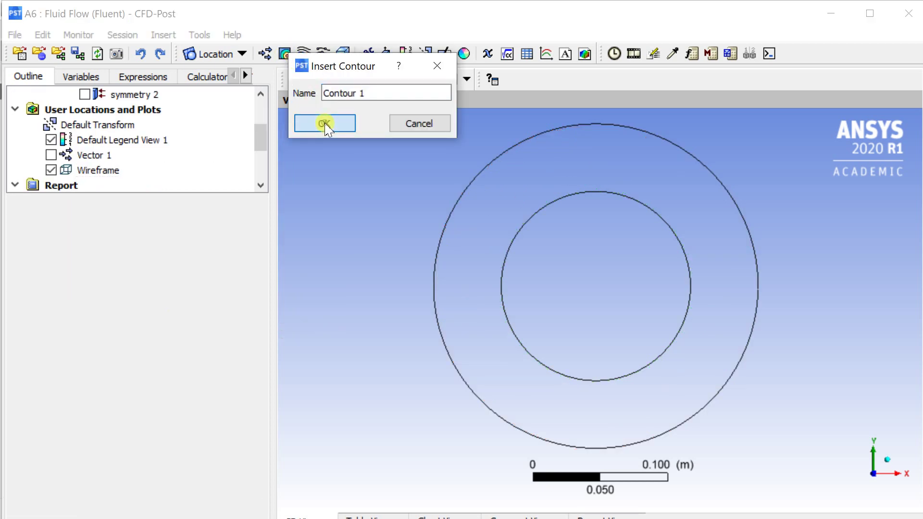
# Define the contour on symmetry 1 with Velocity as the variable and 100 contours, and display it.
pyautogui.click(166, 279)
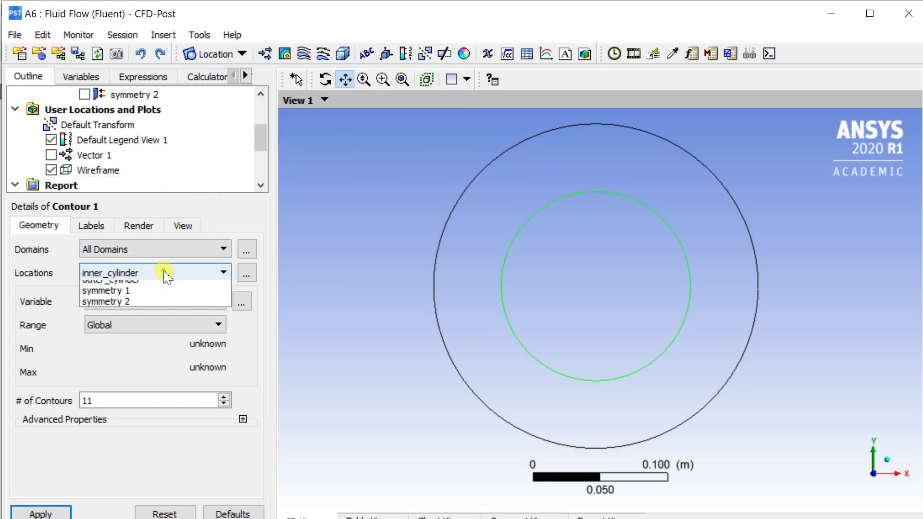
pyautogui.click(144, 307)
pyautogui.click(147, 304)
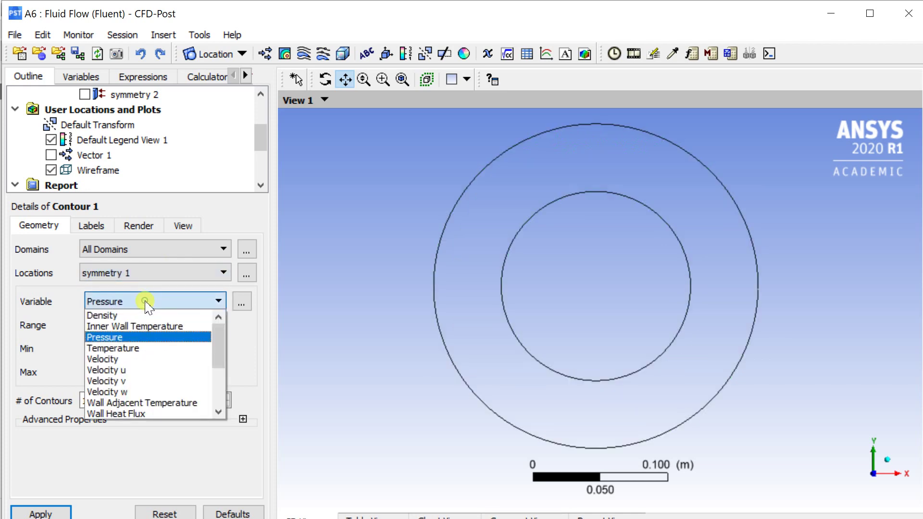
pyautogui.click(142, 359)
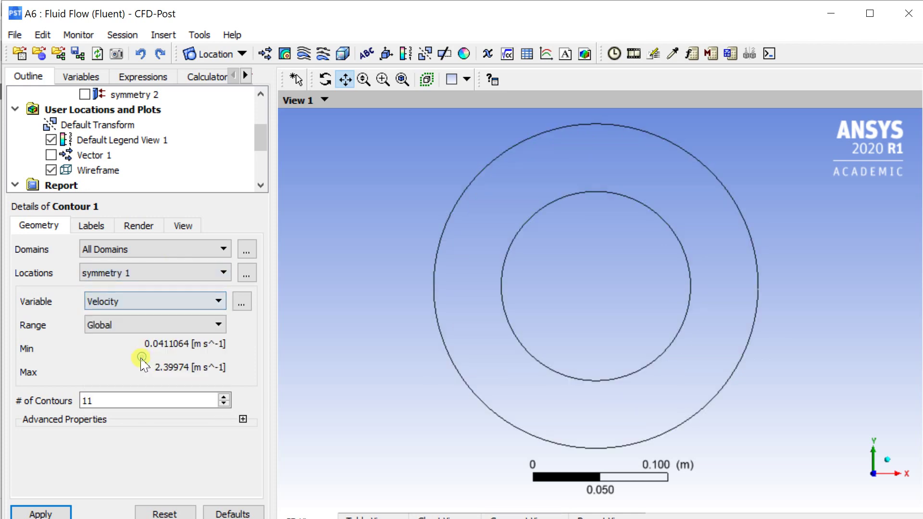
pyautogui.click(122, 400)
pyautogui.moveTo(123, 400); pyautogui.dragTo(70, 410)
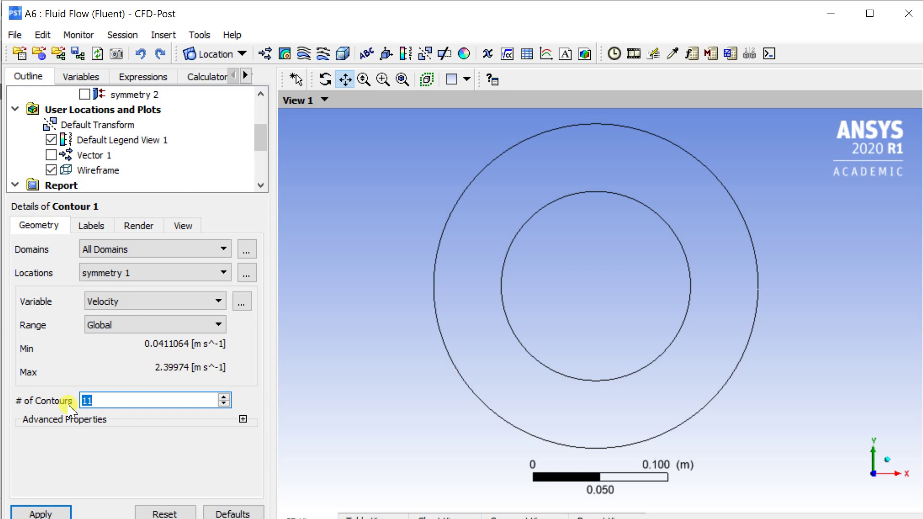
pyautogui.write('100')
pyautogui.click(50, 512)
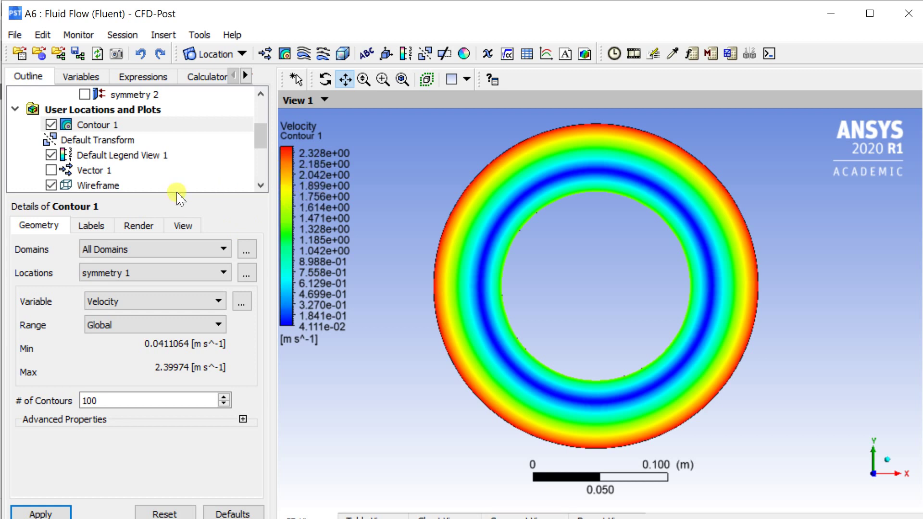
# Set the default legend's number format to Fixed and apply it.
pyautogui.click(111, 155)
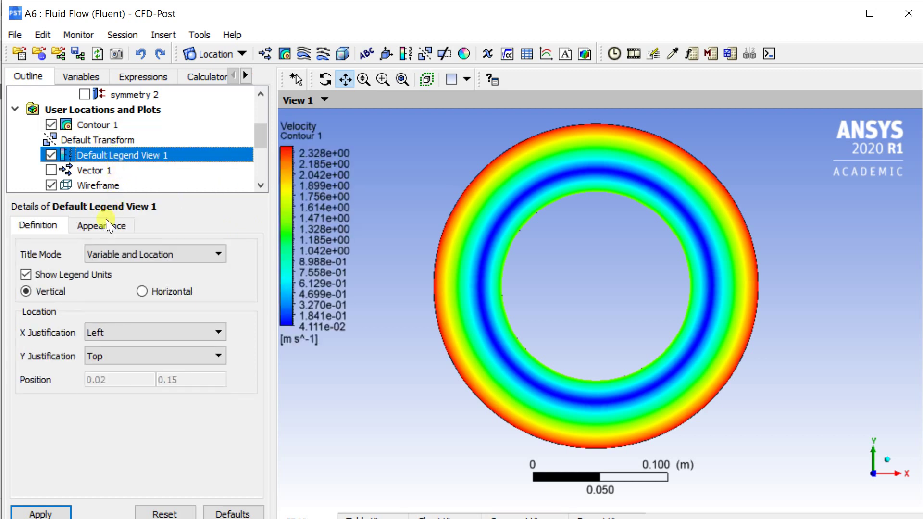
pyautogui.click(101, 225)
pyautogui.click(161, 333)
pyautogui.click(163, 346)
pyautogui.click(41, 512)
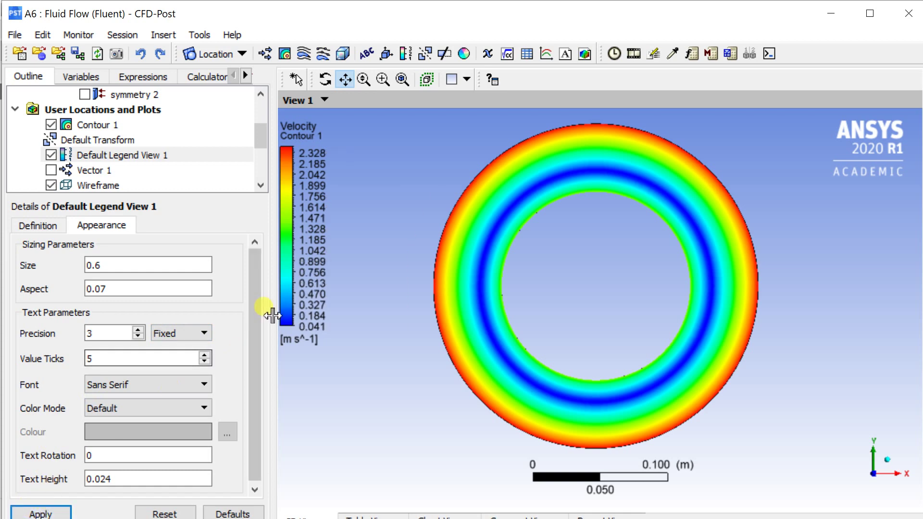
# Save the velocity contour picture as E:/33.jpg.
pyautogui.click(116, 54)
pyautogui.moveTo(419, 241); pyautogui.dragTo(127, 167)
pyautogui.click(185, 221)
pyautogui.press('BackSpace')
pyautogui.write('33')
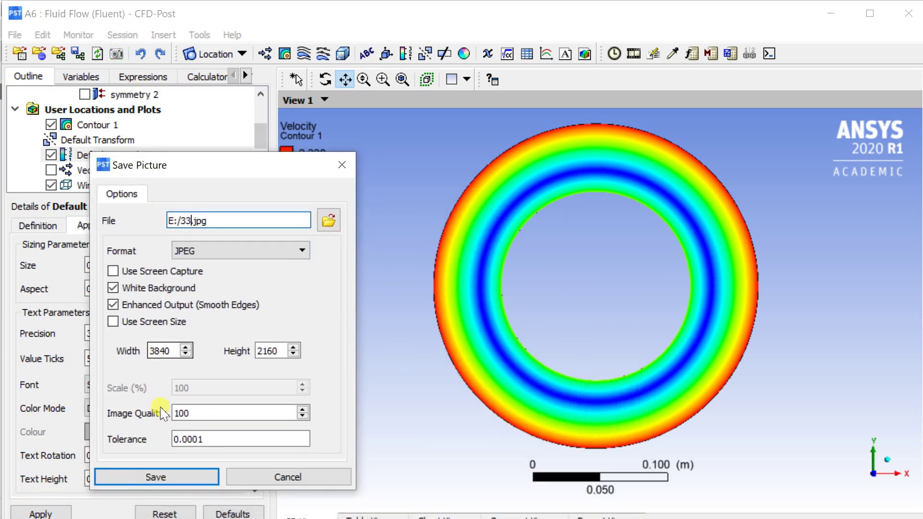
pyautogui.click(172, 482)
# Change the variable of Contour 1 to Temperature and display the updated contour.
pyautogui.click(94, 125)
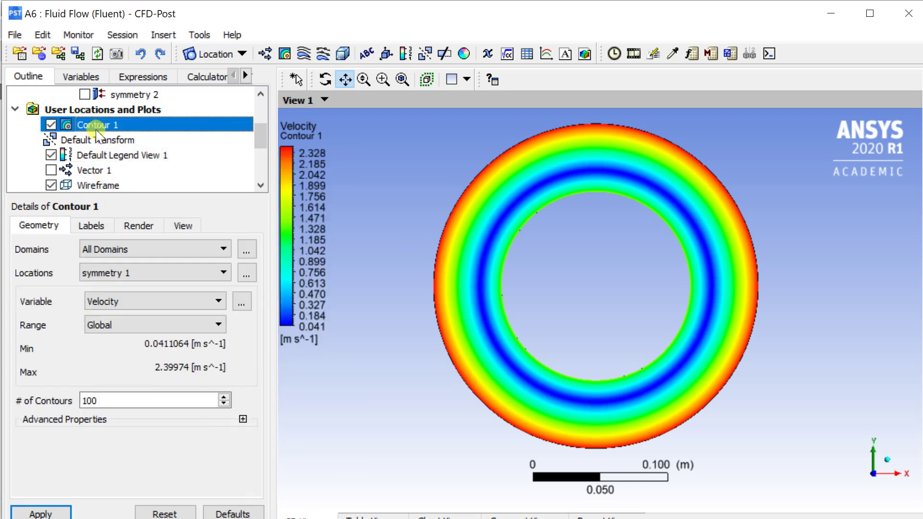
pyautogui.click(125, 301)
pyautogui.click(114, 348)
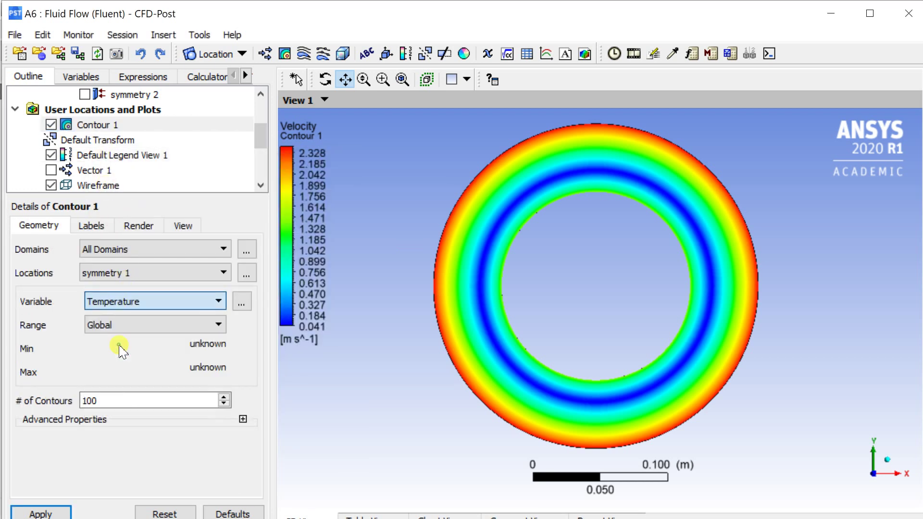
pyautogui.click(48, 512)
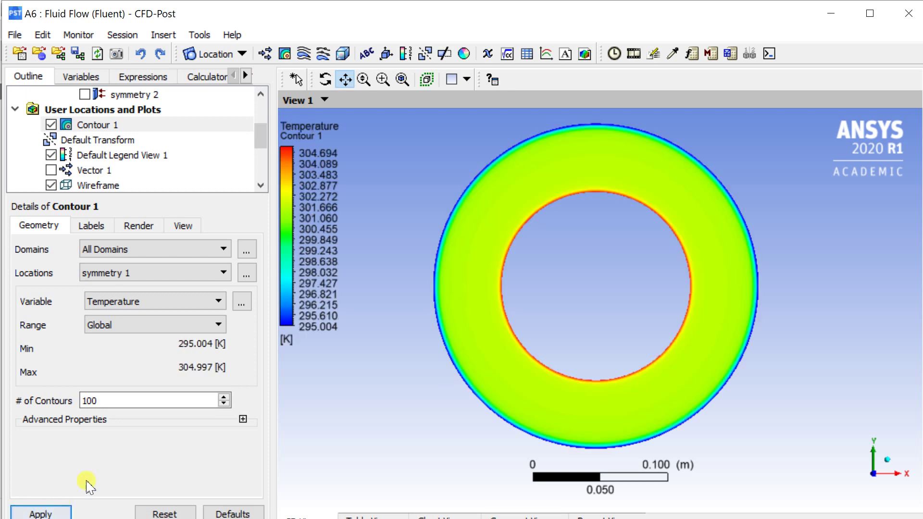
# Save the temperature contour picture as E:/34.jpg in JPEG format.
pyautogui.click(118, 56)
pyautogui.moveTo(470, 247); pyautogui.dragTo(142, 149)
pyautogui.moveTo(143, 194); pyautogui.dragTo(146, 196)
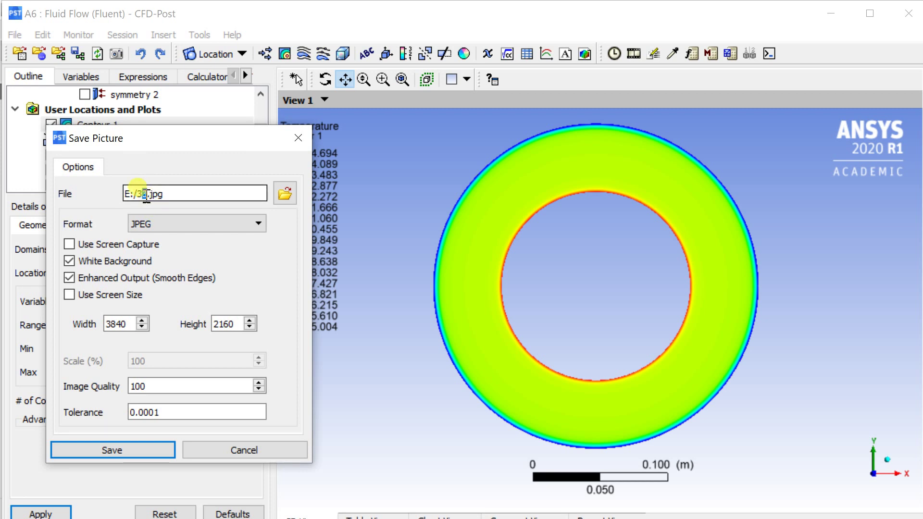
pyautogui.write('4')
pyautogui.click(117, 449)
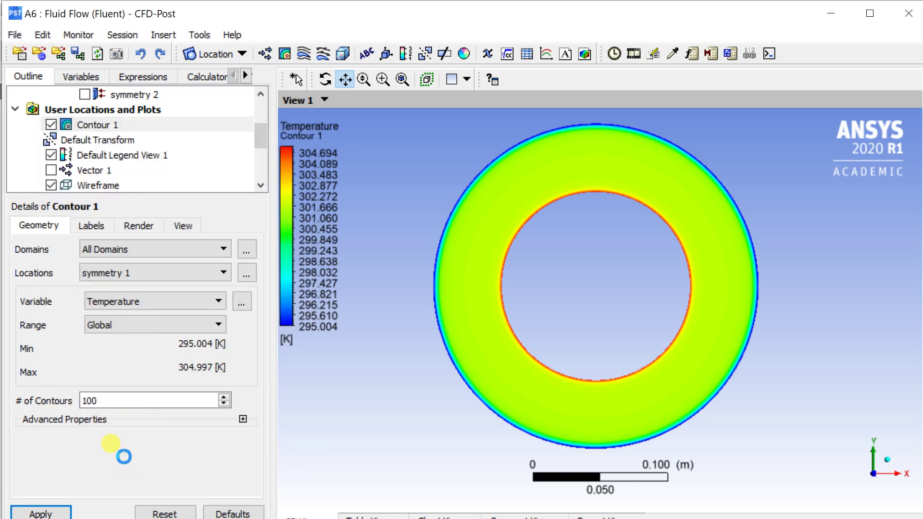
# Display Contour 1 with Pressure as the variable and hide the contour plot.
pyautogui.click(53, 504)
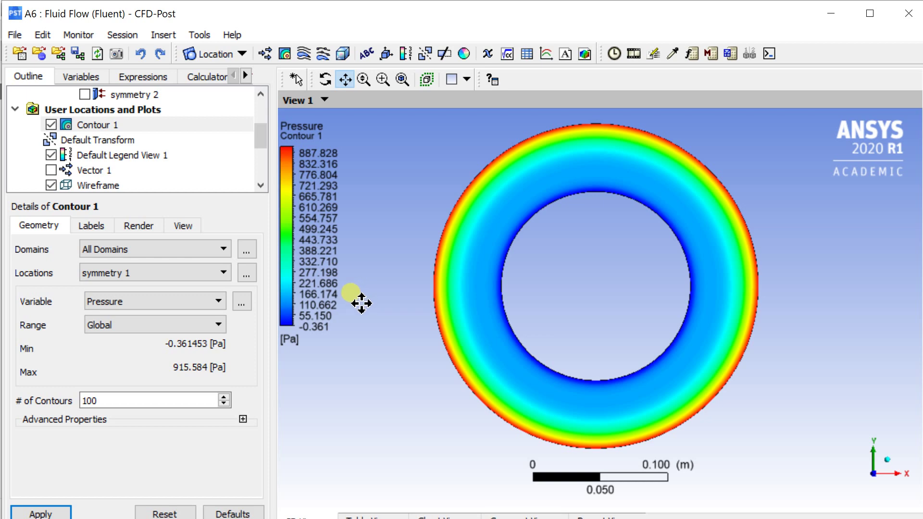
pyautogui.click(51, 124)
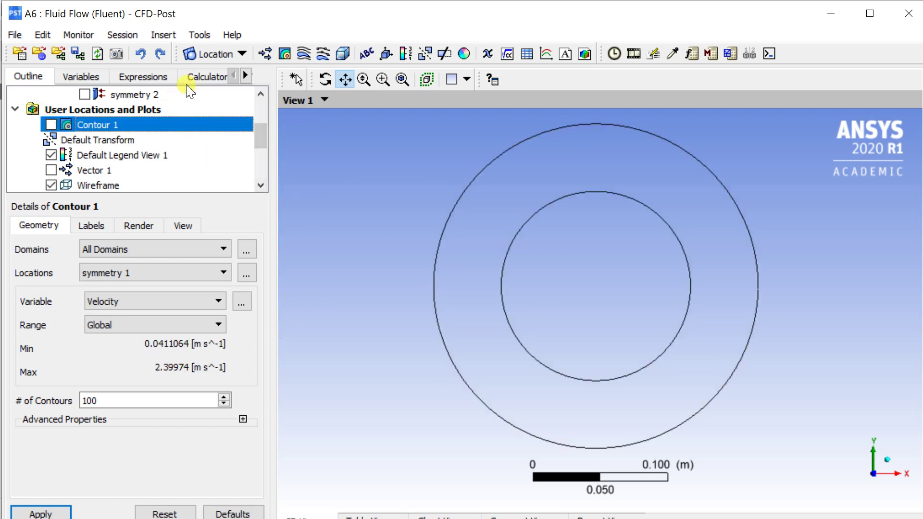
# Insert a line location named Line 1.
pyautogui.click(219, 54)
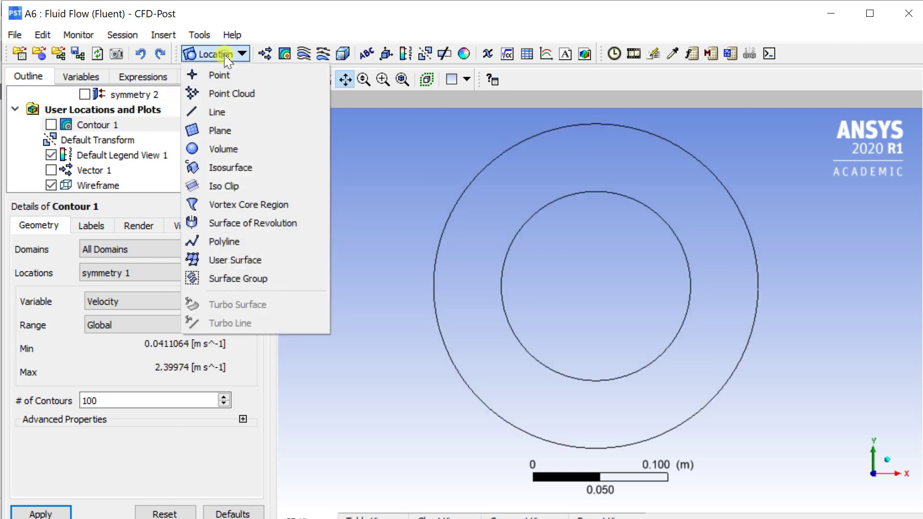
pyautogui.click(219, 112)
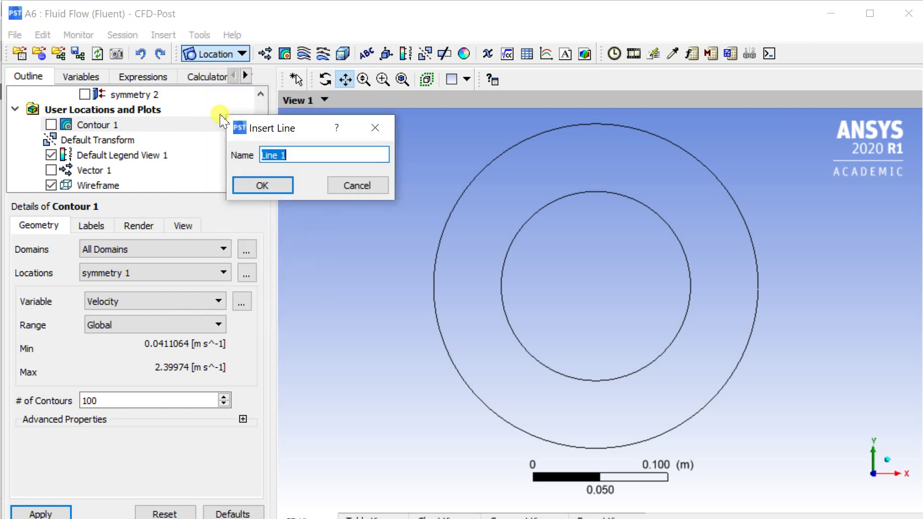
pyautogui.click(259, 186)
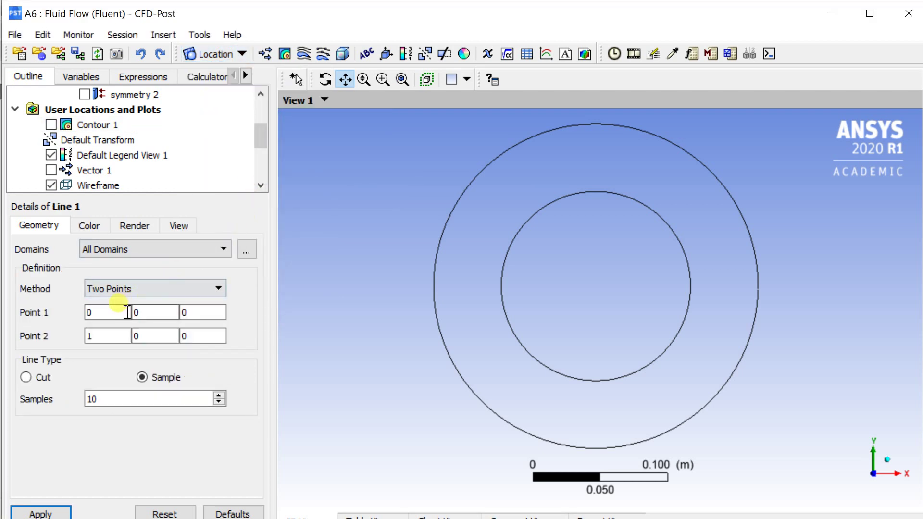
# Define Line 1 by two points from (0.07, 0, 0) to (0.12, 0, 0) with 50 samples and apply it.
pyautogui.click(96, 312)
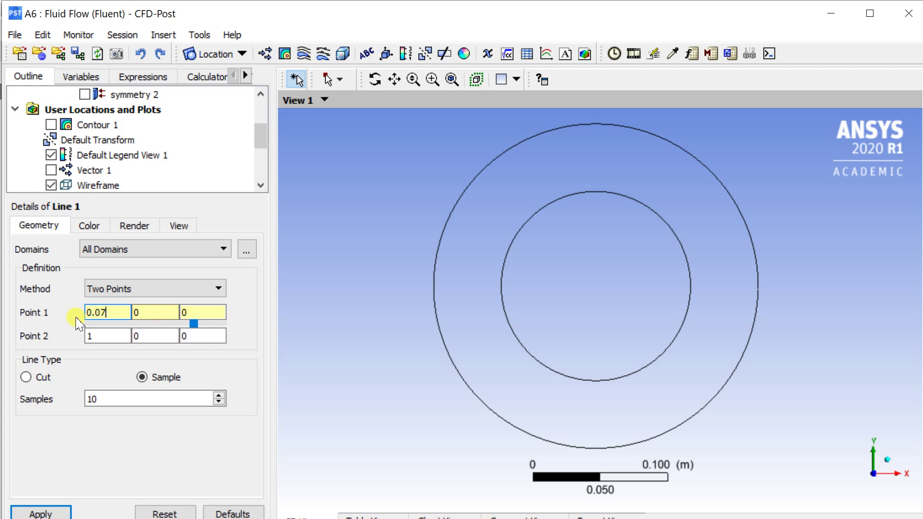
pyautogui.press('Tab')
pyautogui.press('Tab')
pyautogui.press('Tab')
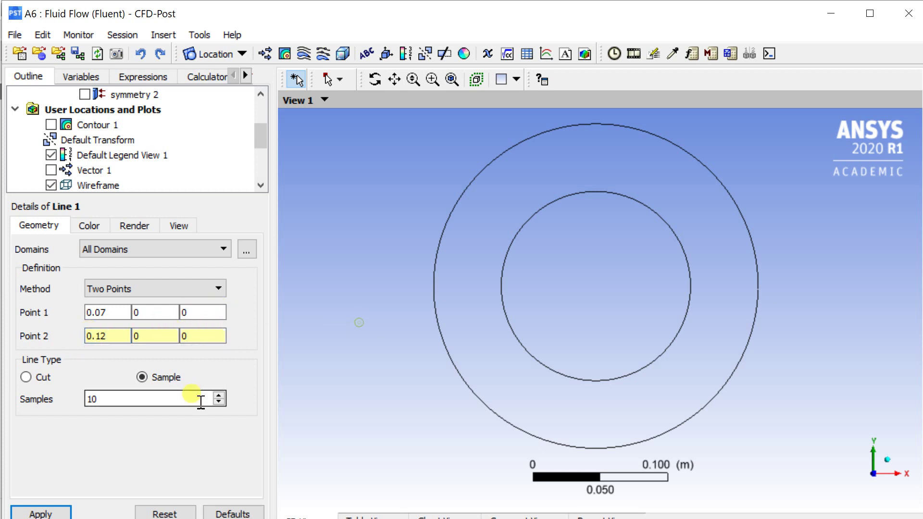
pyautogui.doubleClick(146, 398)
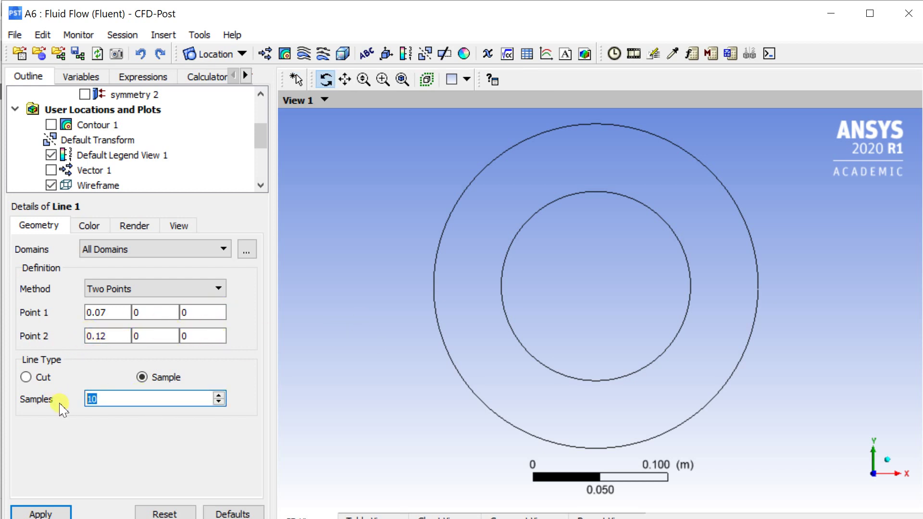
pyautogui.click(62, 508)
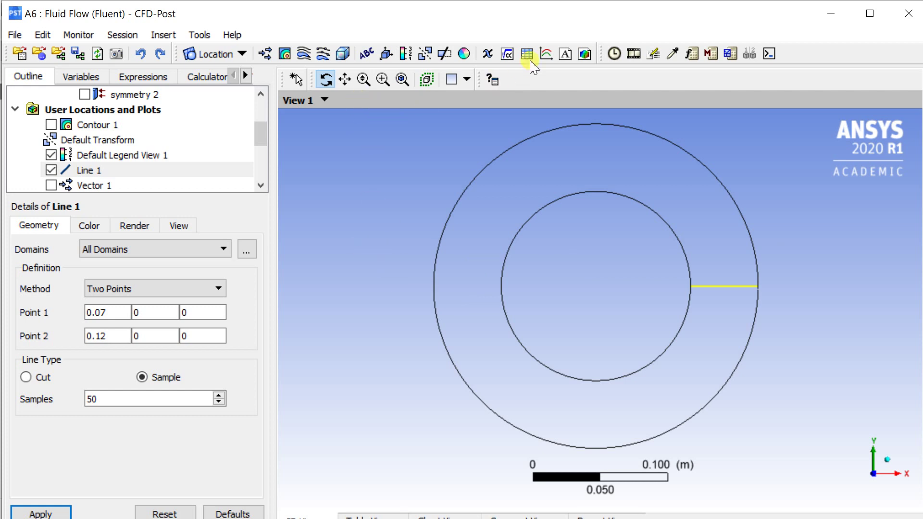
# Insert a chart named Chart 1 and define its data series as Radial velocity with Line 1 as the location.
pyautogui.click(546, 54)
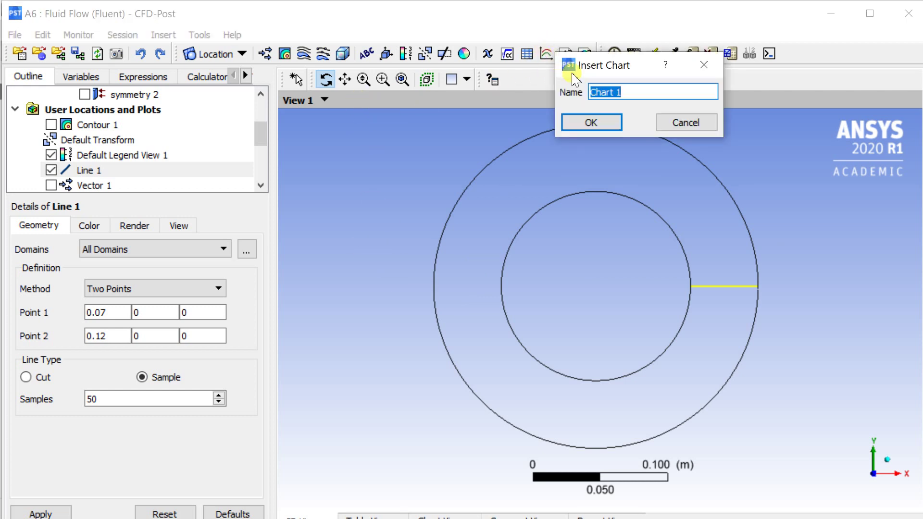
pyautogui.click(587, 122)
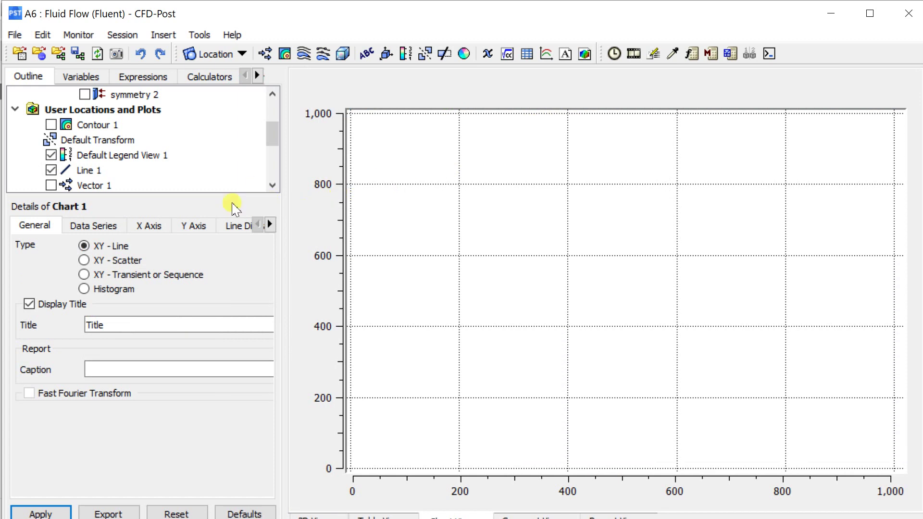
pyautogui.click(108, 228)
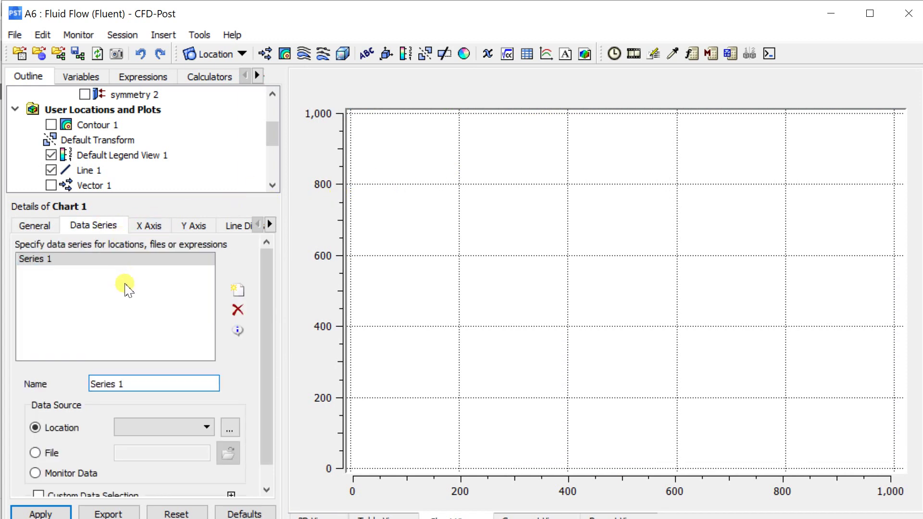
pyautogui.write('Radiavelocity')
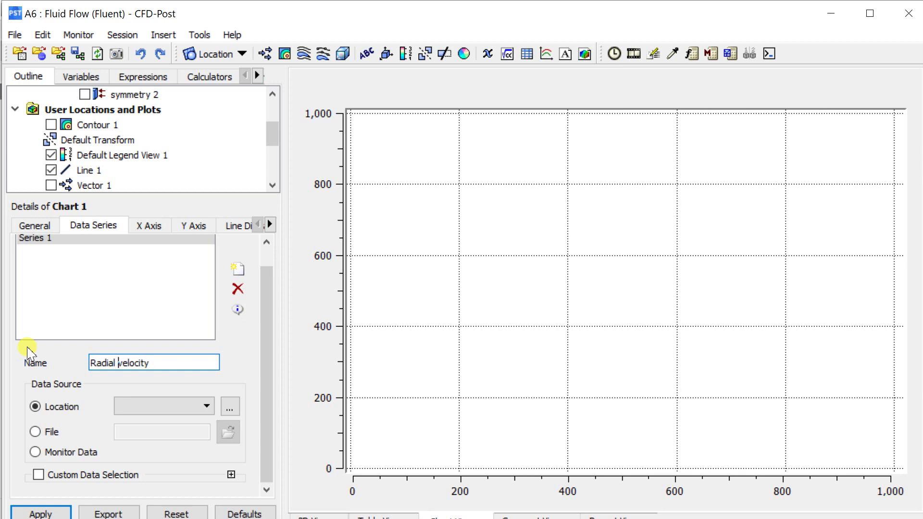
pyautogui.click(145, 406)
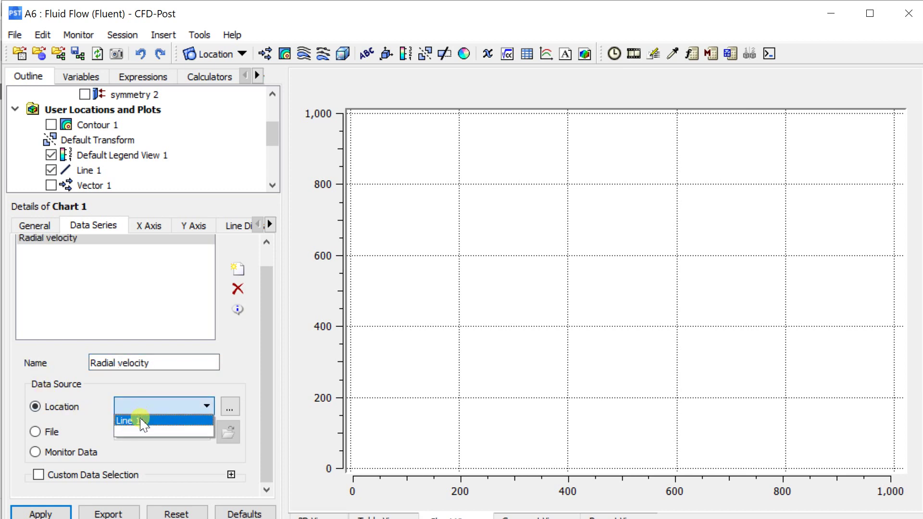
pyautogui.click(144, 419)
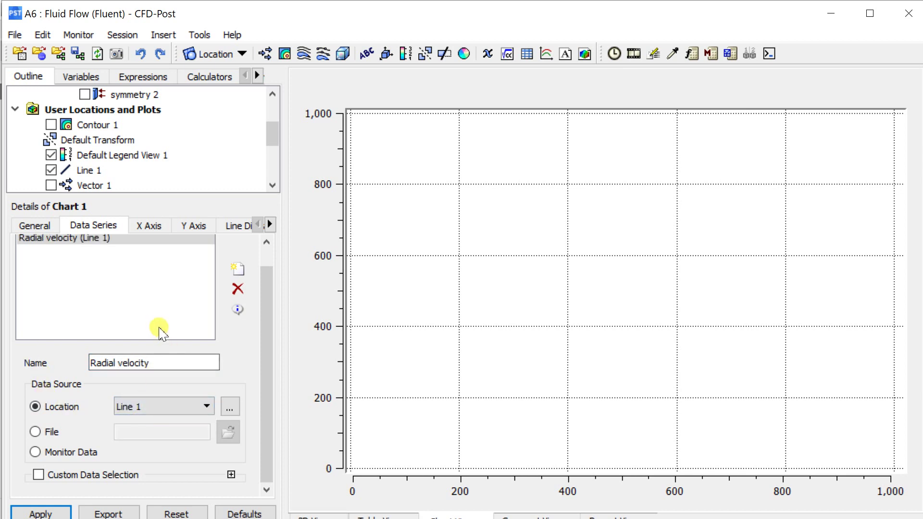
# Set the chart's X axis variable to X and its Y axis variable to Velocity, and plot the chart.
pyautogui.click(154, 230)
pyautogui.click(154, 266)
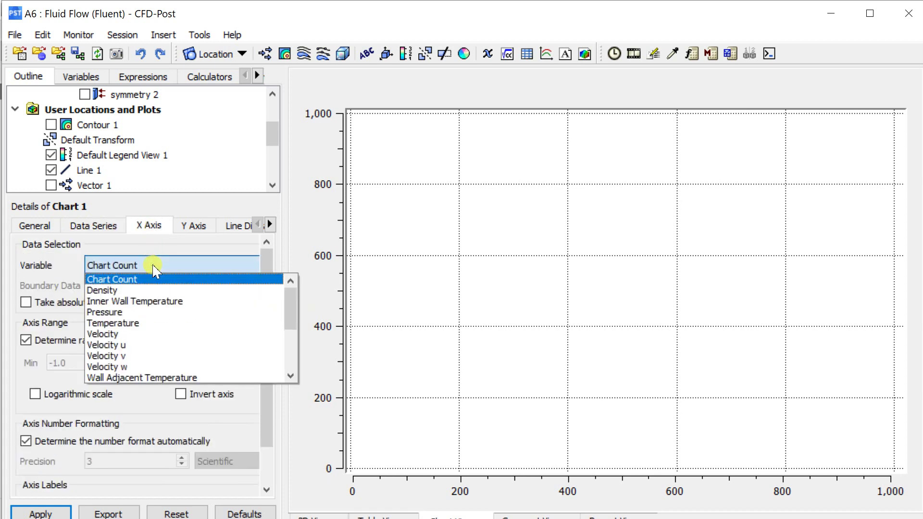
pyautogui.scroll(-3, 153, 341)
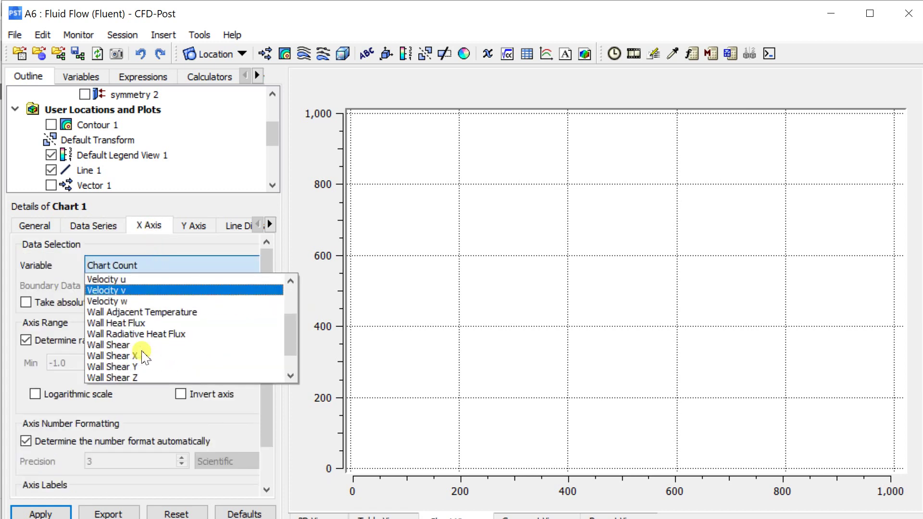
pyautogui.click(150, 355)
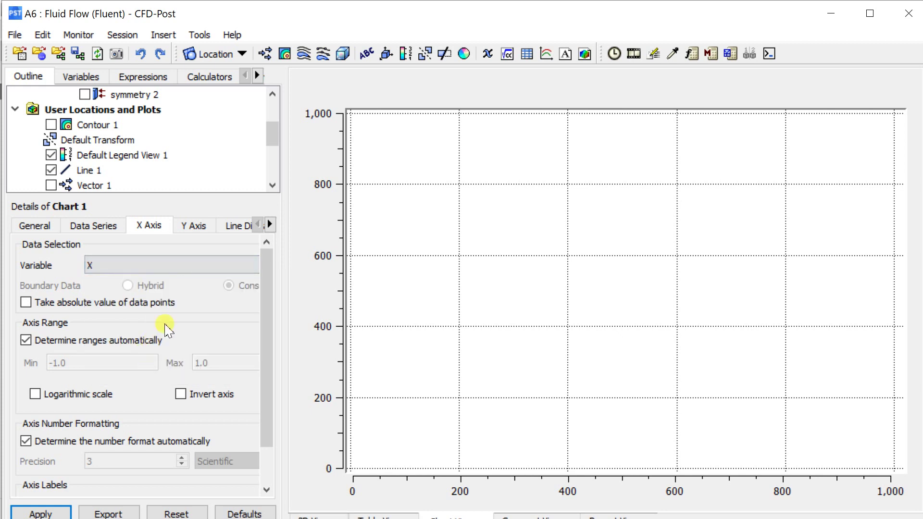
pyautogui.click(196, 229)
pyautogui.click(237, 265)
pyautogui.click(158, 322)
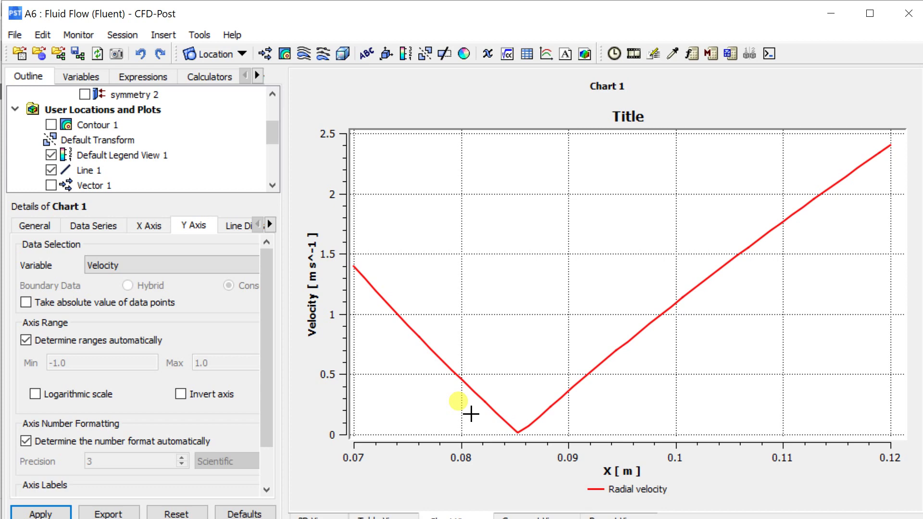
# Export the radial velocity chart data to drive E:\ as a comma-separated values file named data.
pyautogui.click(107, 478)
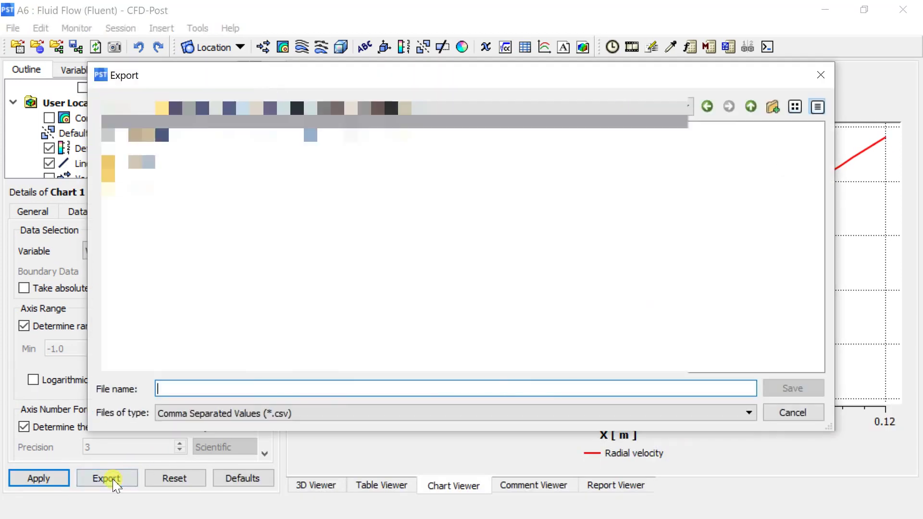
pyautogui.click(258, 414)
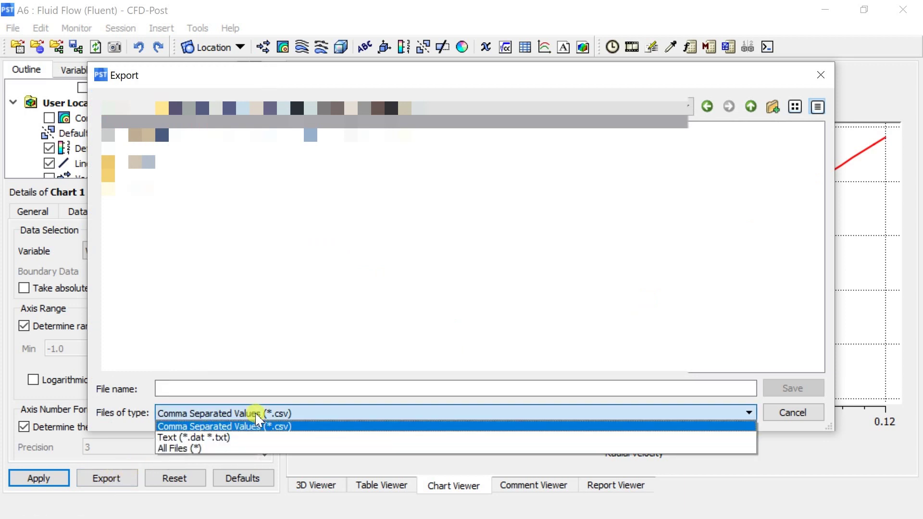
pyautogui.click(254, 423)
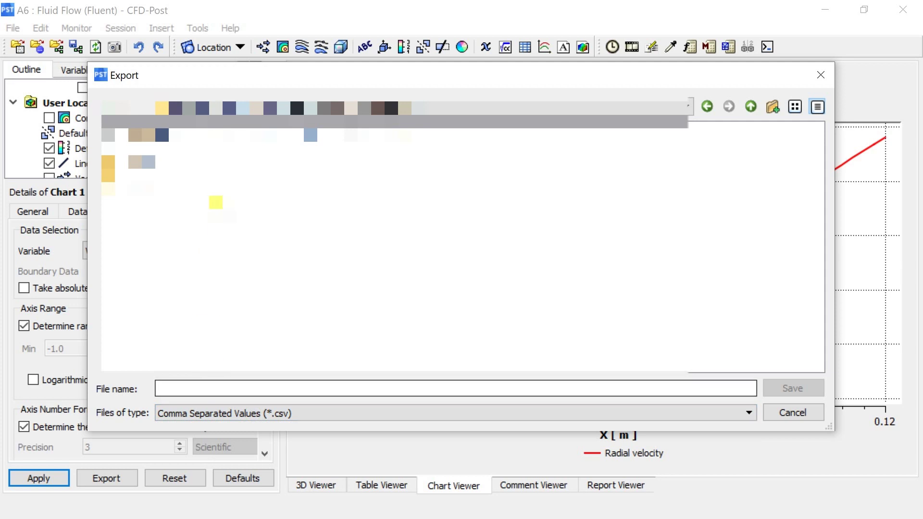
pyautogui.click(240, 162)
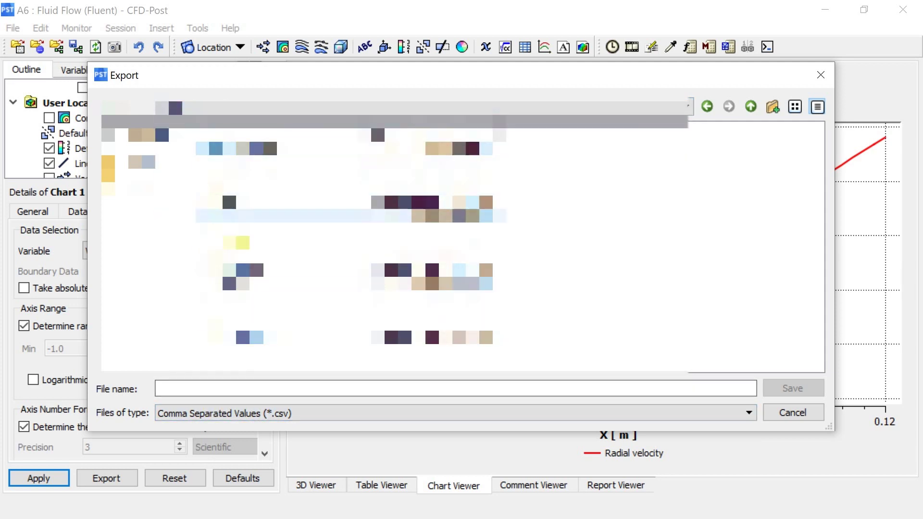
pyautogui.click(209, 391)
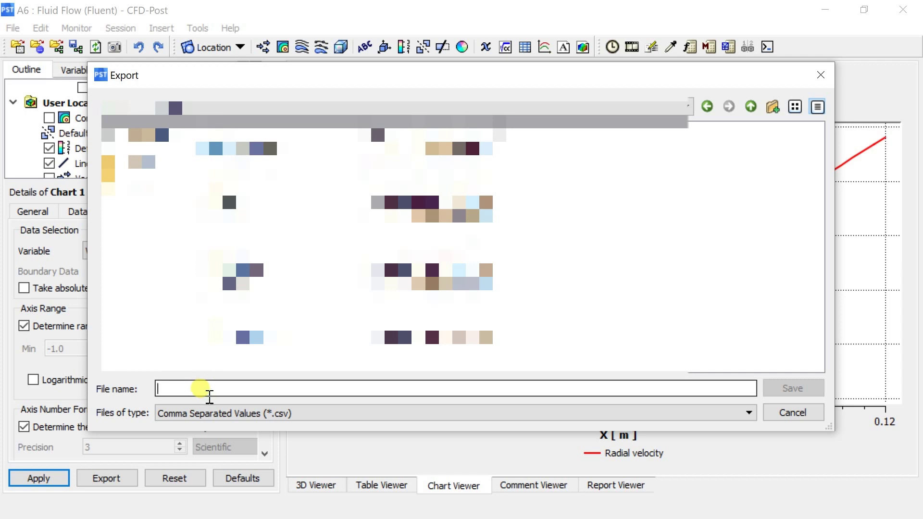
pyautogui.write('data')
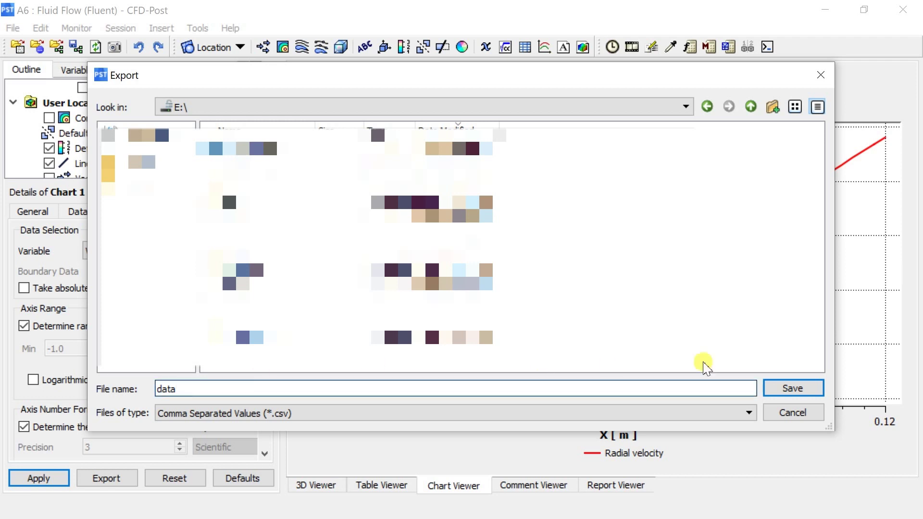
pyautogui.click(792, 388)
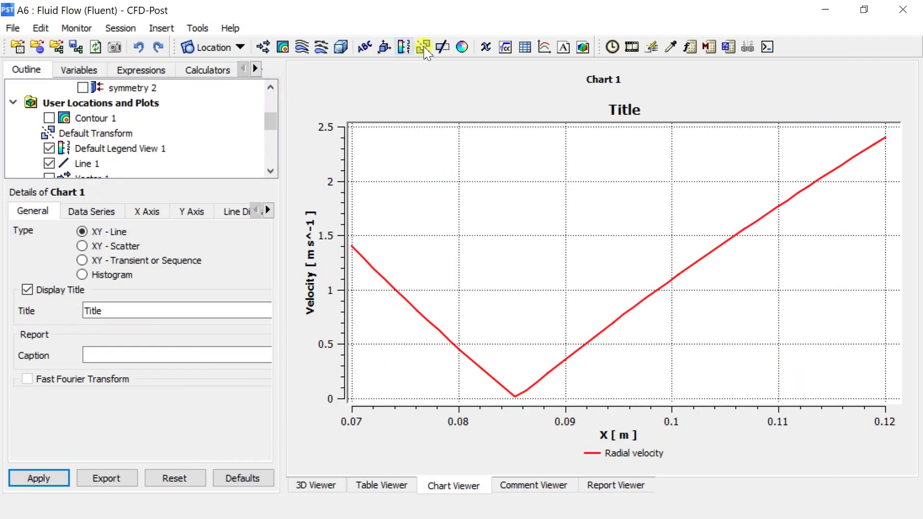
# Insert a chart named Chart 2 and define its data series as Radial Temperature with Line 1 as the location.
pyautogui.click(544, 48)
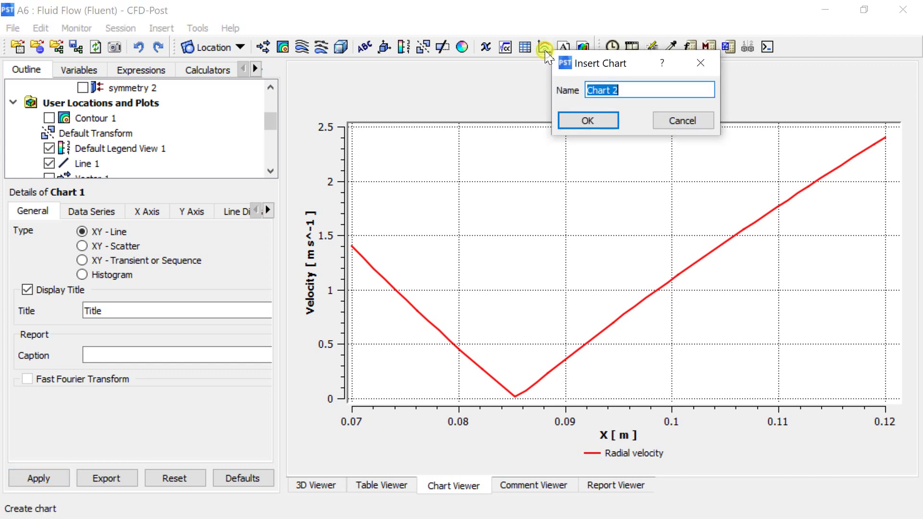
pyautogui.click(586, 119)
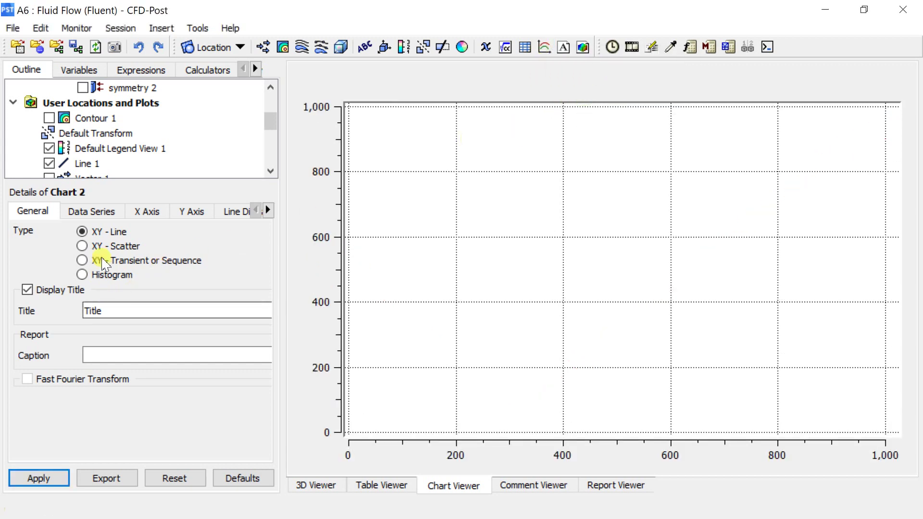
pyautogui.scroll(-1, 117, 161)
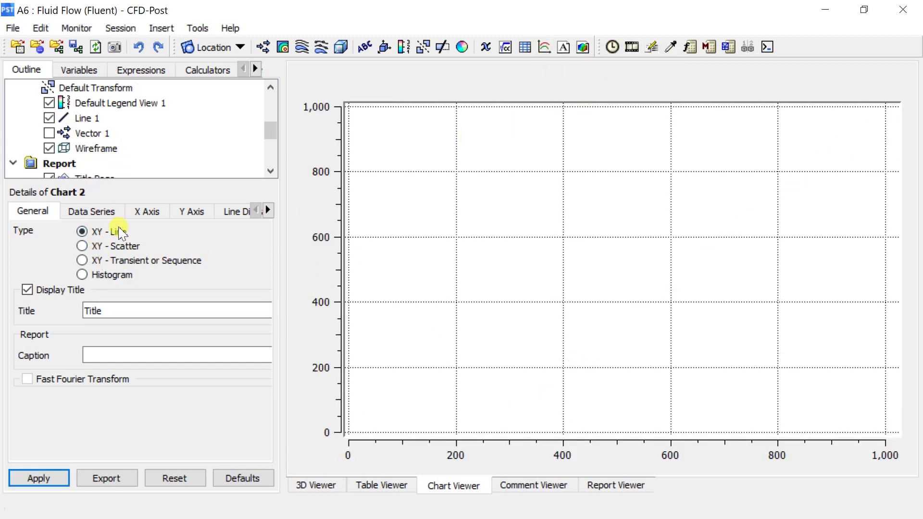
pyautogui.click(90, 214)
pyautogui.moveTo(121, 369); pyautogui.dragTo(56, 368)
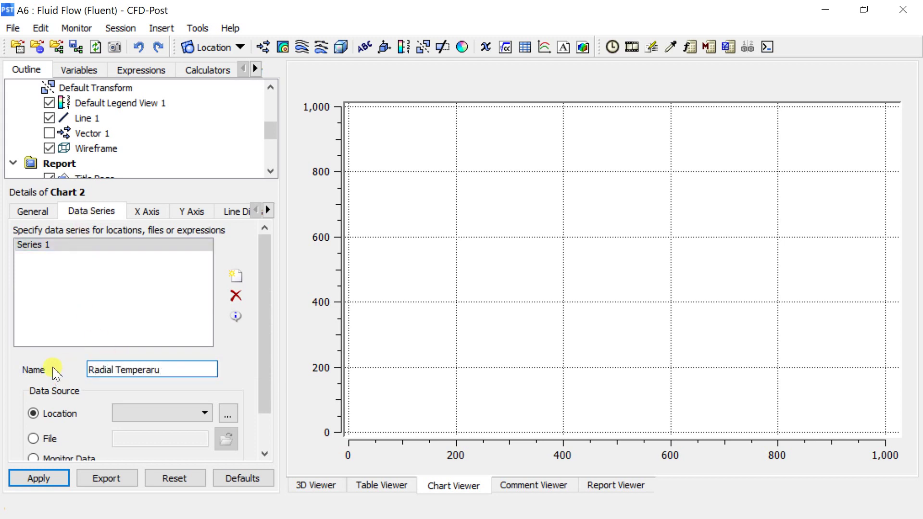
pyautogui.click(148, 414)
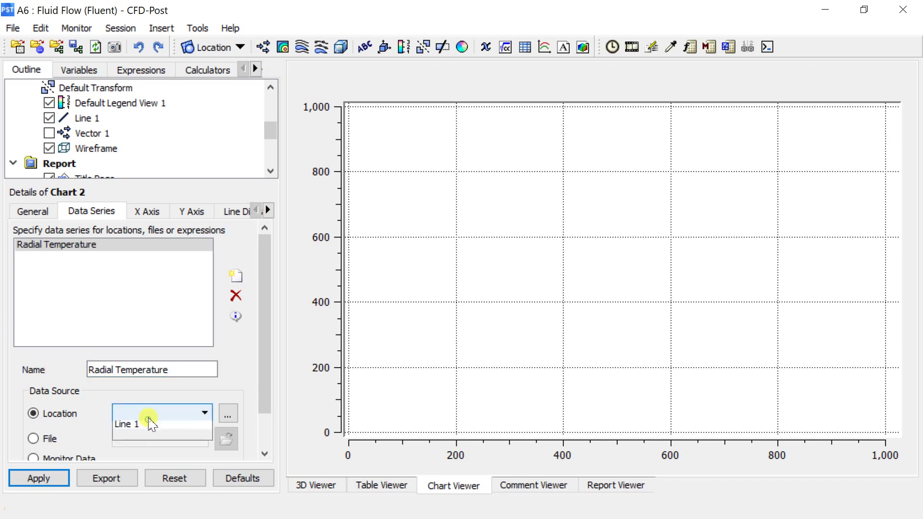
pyautogui.click(145, 425)
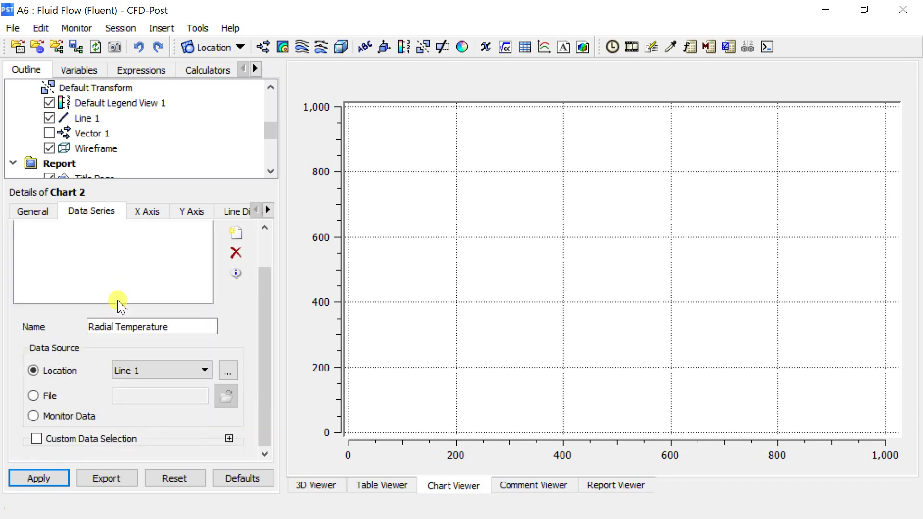
# Set Chart 2's X axis variable to X and its Y axis variable to Temperature, and plot the chart.
pyautogui.click(143, 211)
pyautogui.click(145, 250)
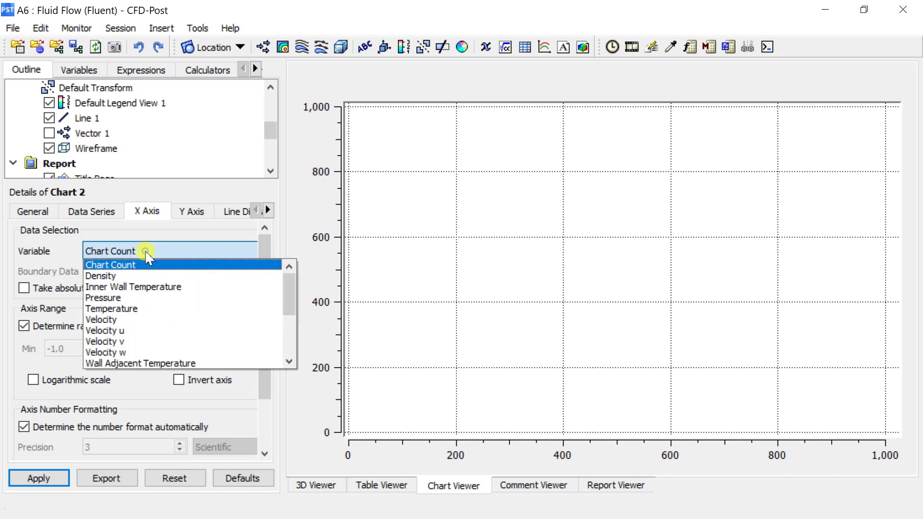
pyautogui.scroll(-5, 140, 319)
pyautogui.click(133, 341)
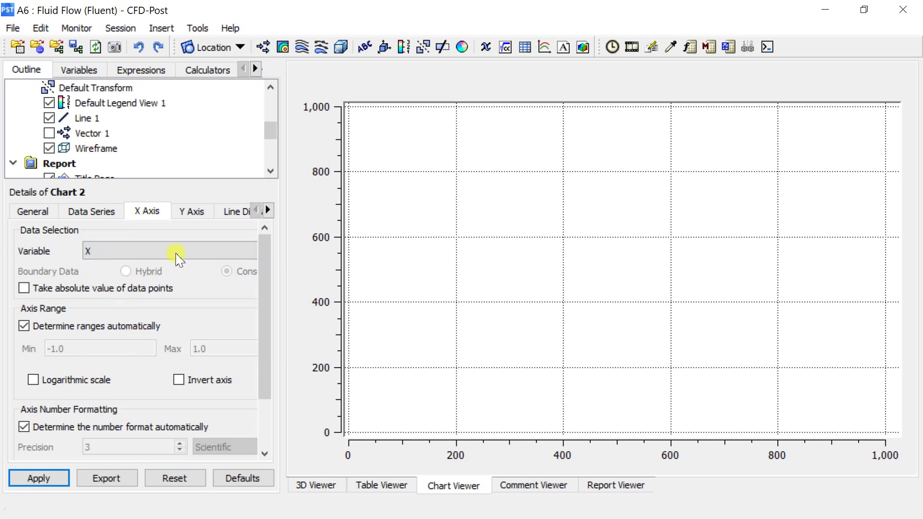
pyautogui.click(192, 211)
pyautogui.click(171, 245)
pyautogui.click(141, 297)
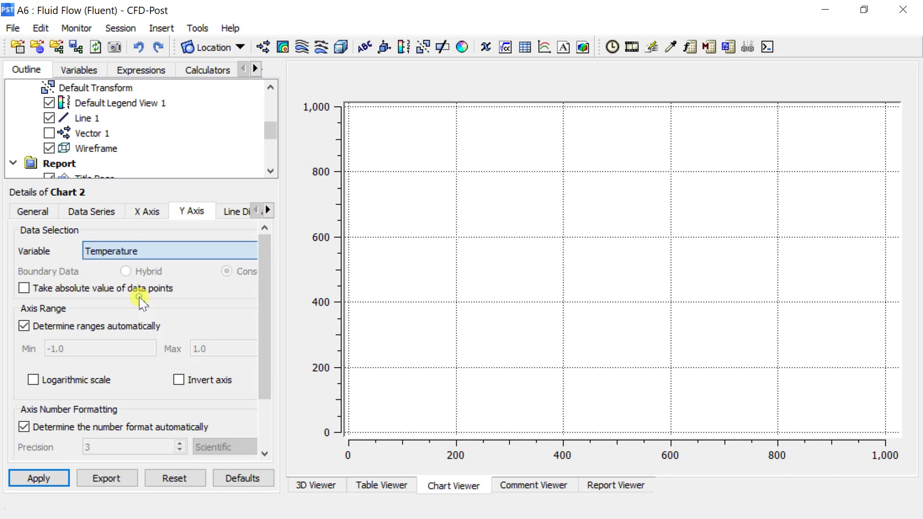
pyautogui.click(51, 480)
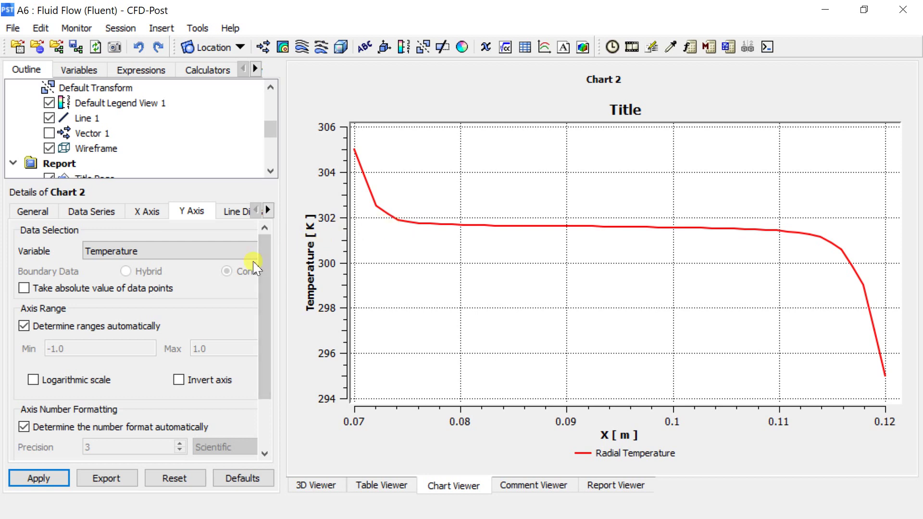
# Switch from the radial temperature chart back to the 3D view of the cylinders and Line 1.
pyautogui.click(108, 479)
pyautogui.click(317, 486)
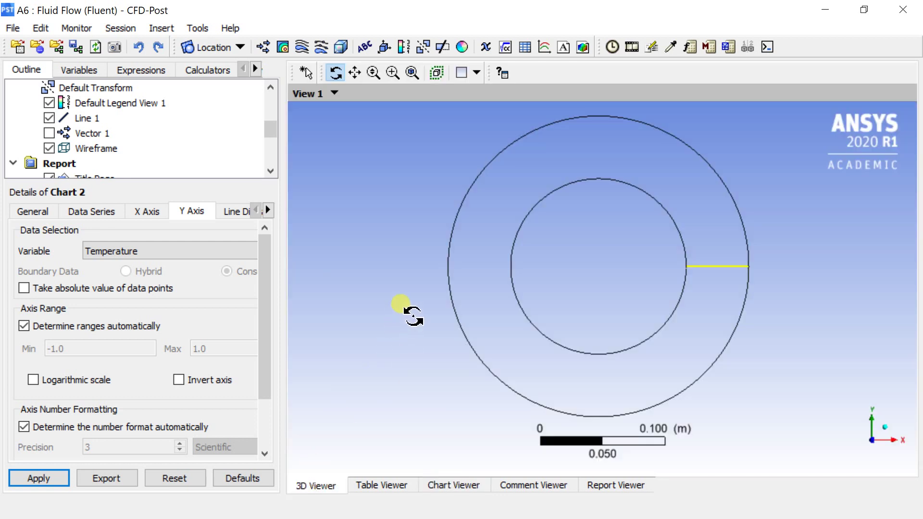